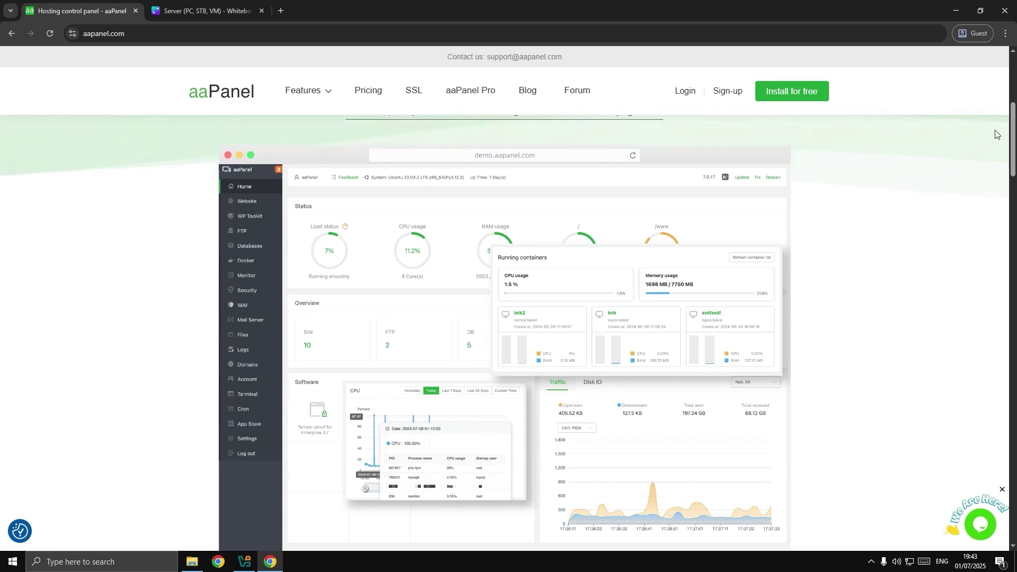
# Scroll the aaPanel homepage, then switch to the Canva router/server/client network diagram tab.
pyautogui.moveTo(1014, 125); pyautogui.dragTo(1015, 127)
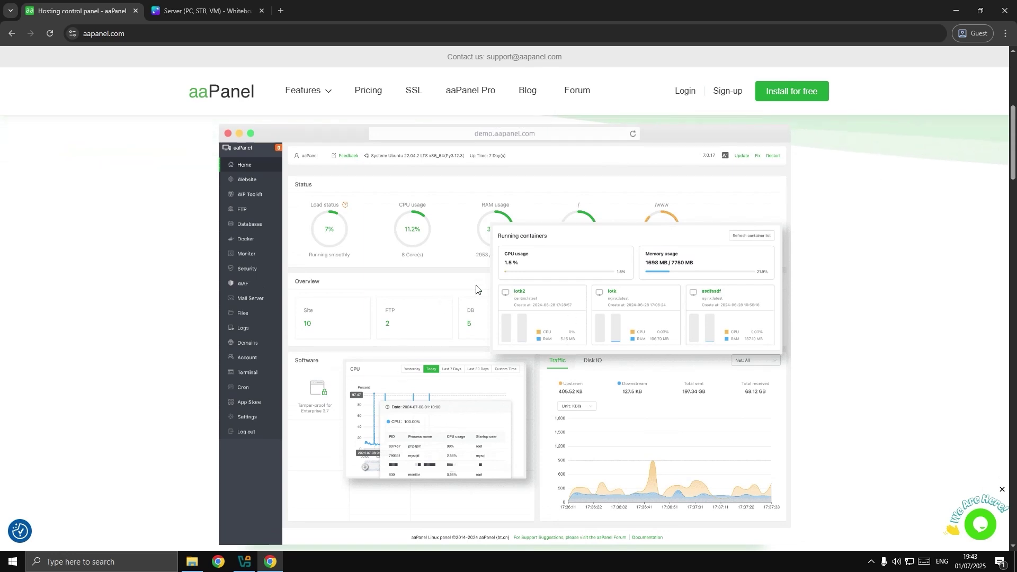
pyautogui.click(201, 11)
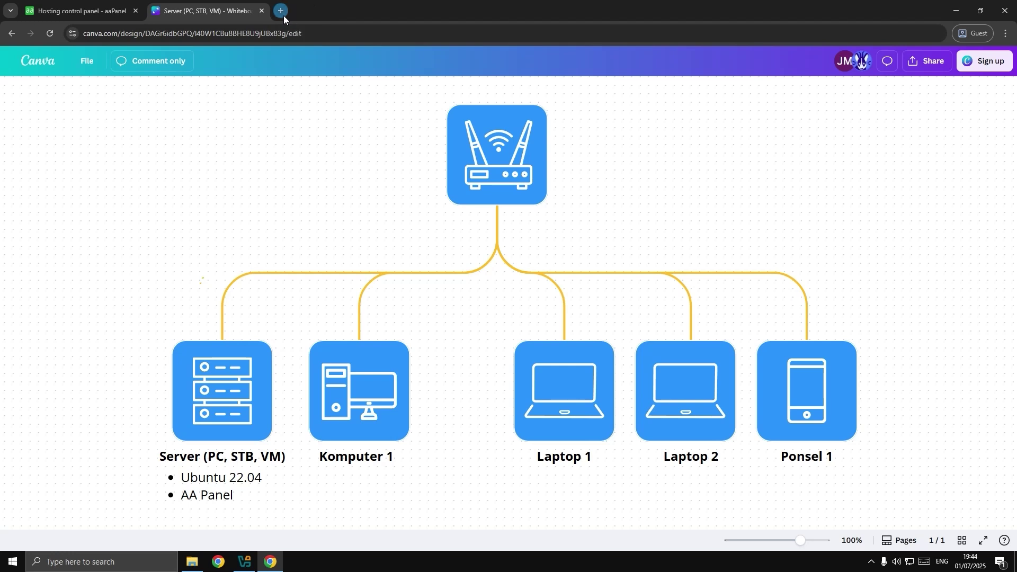
# Open a new browser tab on the putty.org Download PuTTY page.
pyautogui.click(283, 14)
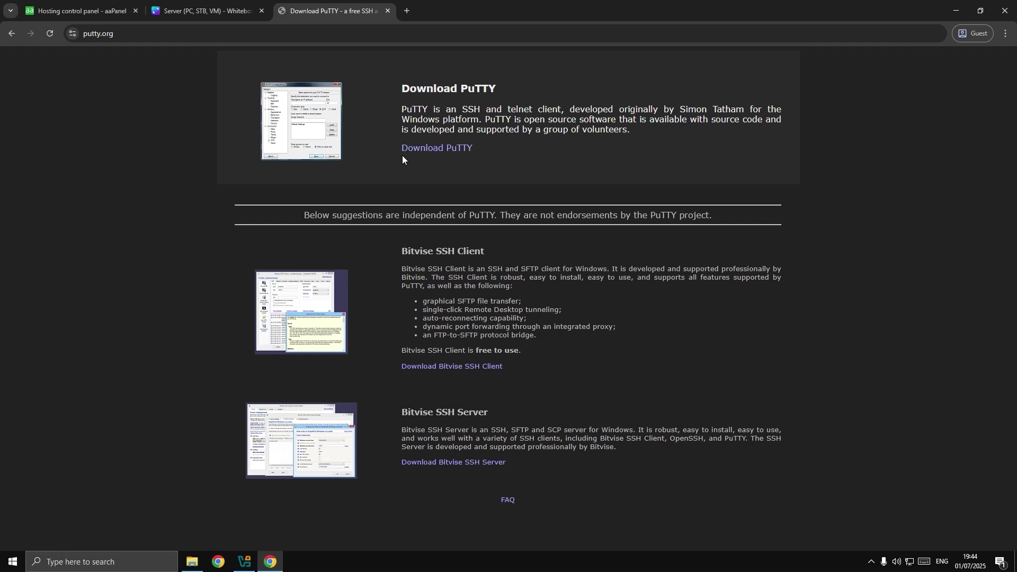
# Go back to the Canva network diagram before moving to Oracle VirtualBox Manager.
pyautogui.click(206, 10)
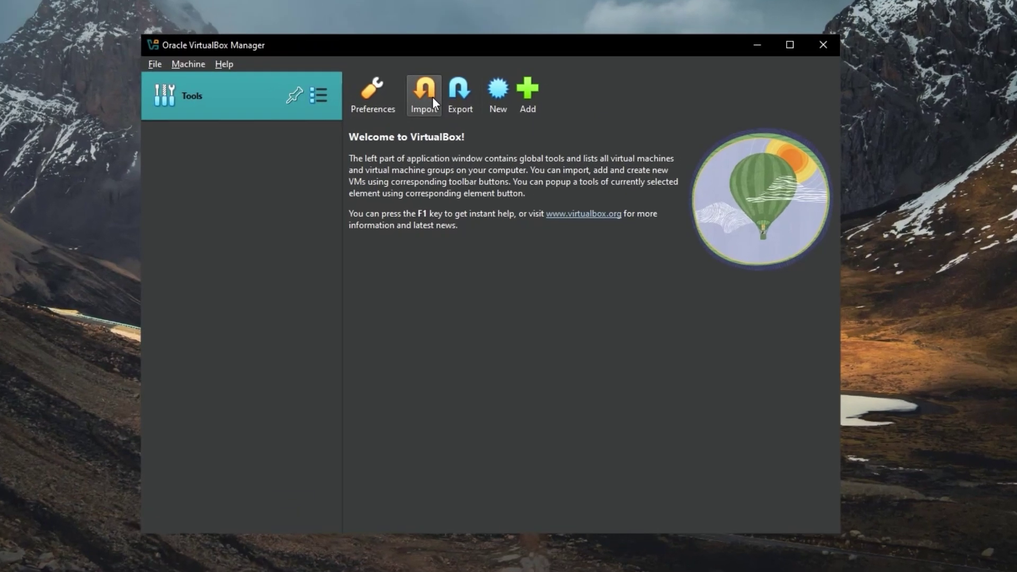
# Import the Ubuntu Server 22.04.ova appliance into VirtualBox with its default settings.
pyautogui.click(570, 133)
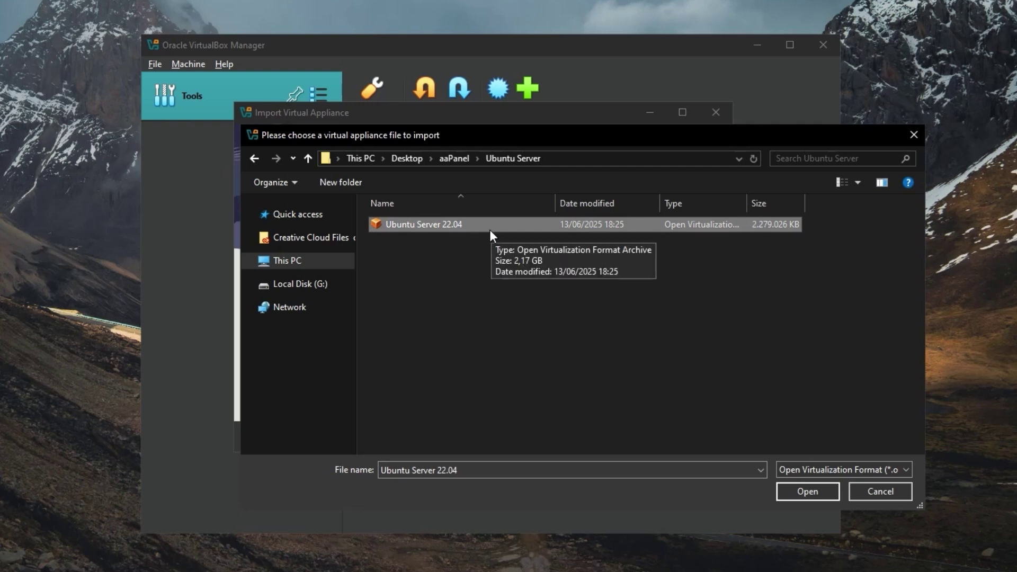
pyautogui.click(797, 491)
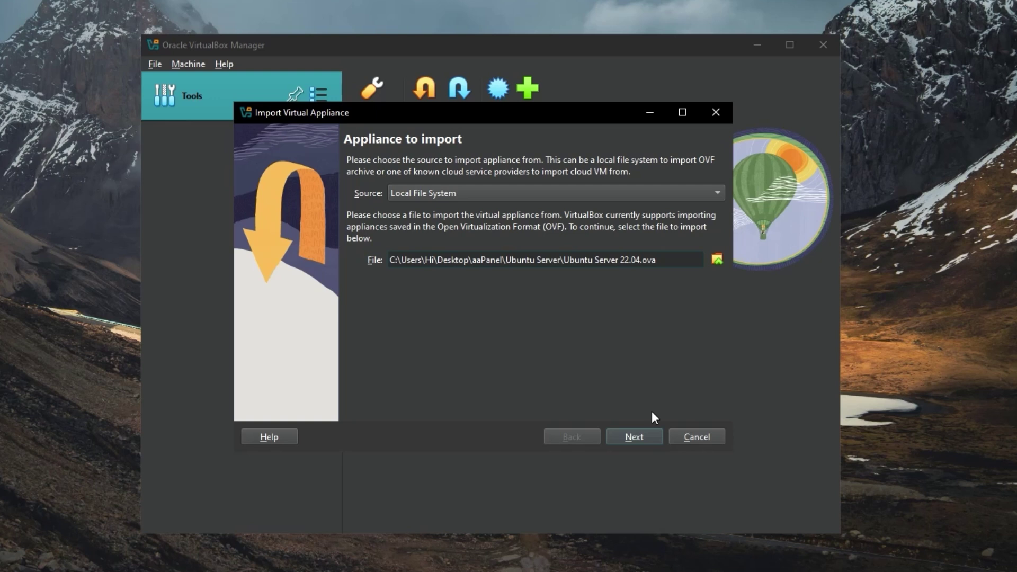
pyautogui.click(634, 437)
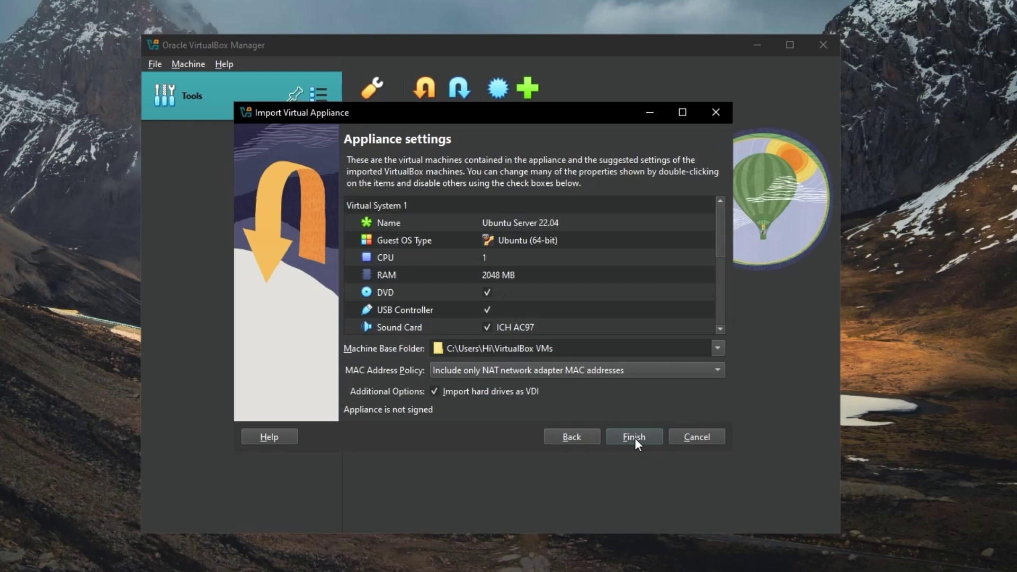
pyautogui.click(635, 439)
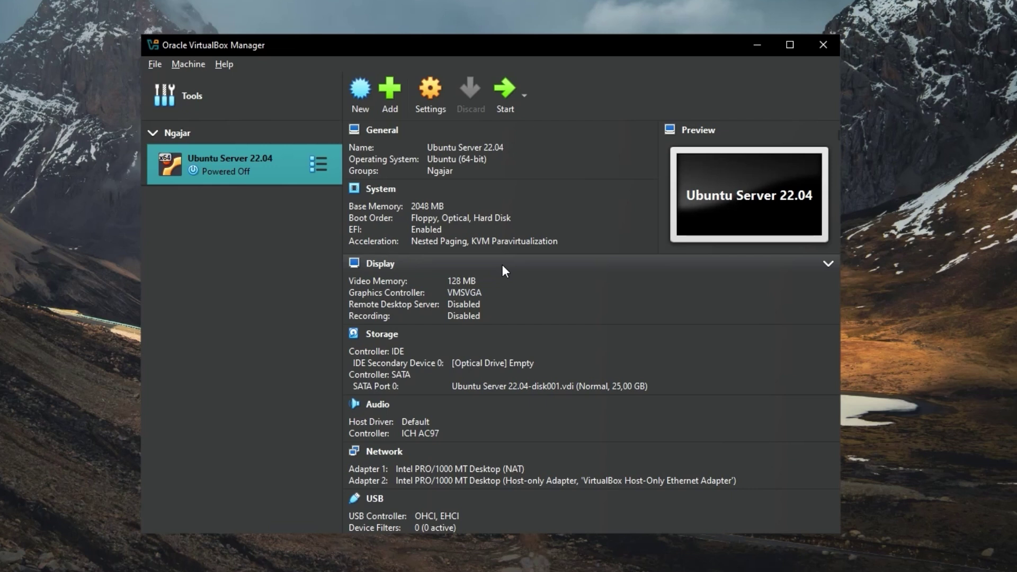
# Change the Ubuntu Server VM's Adapter 1 from NAT to Bridged Adapter on the Realtek controller.
pyautogui.click(436, 104)
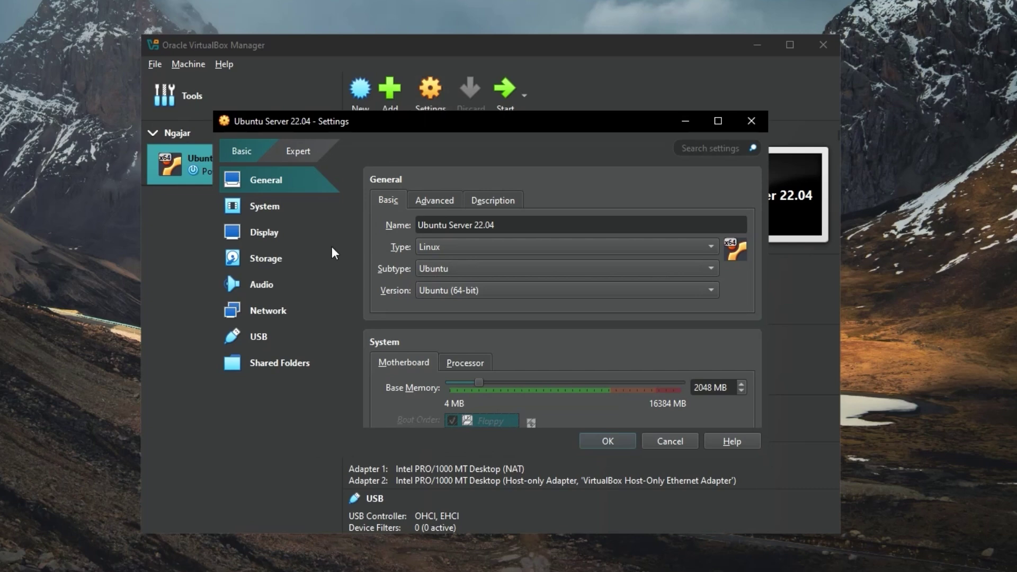
pyautogui.click(264, 308)
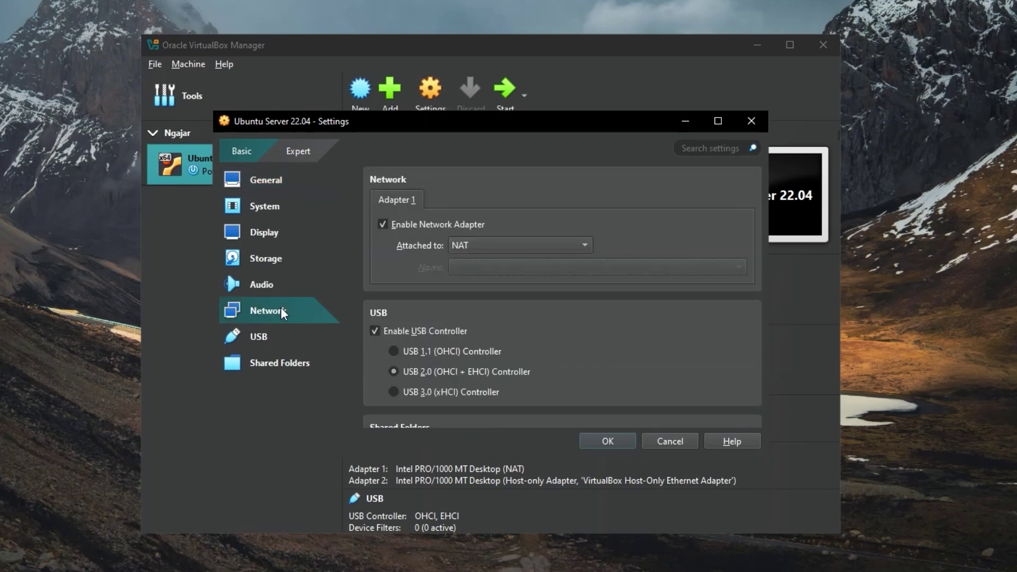
pyautogui.click(491, 248)
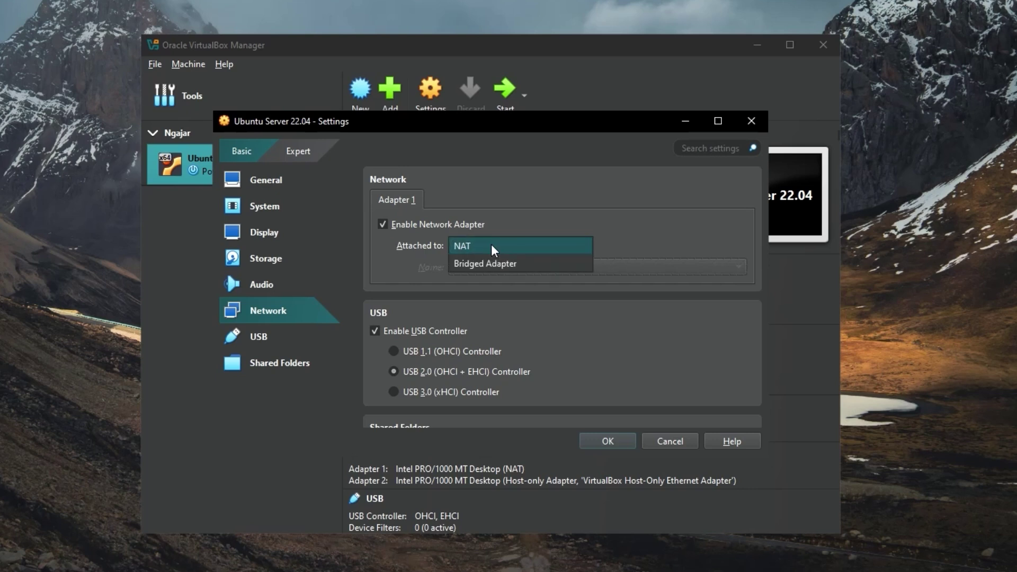
pyautogui.click(526, 263)
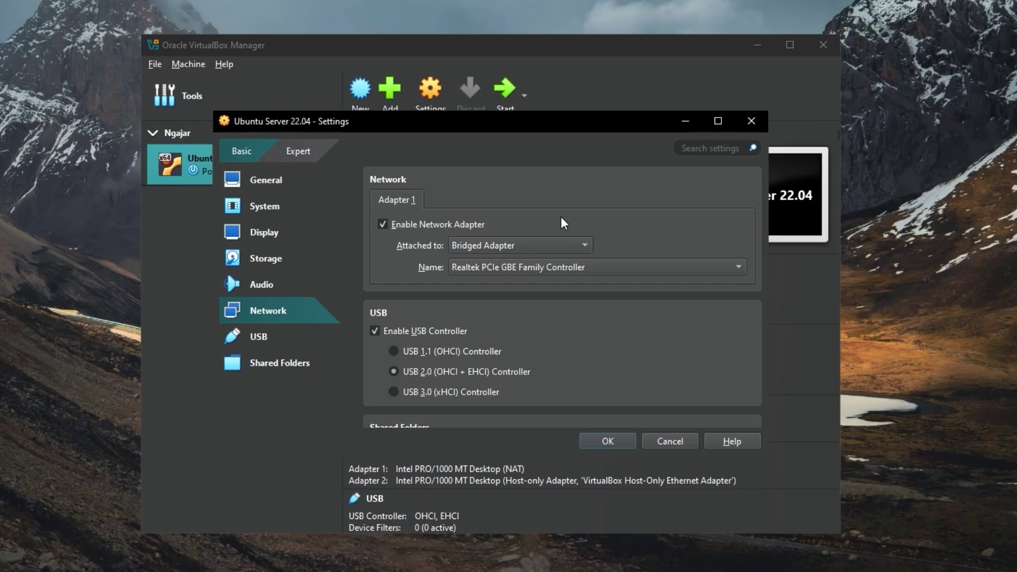
pyautogui.click(617, 437)
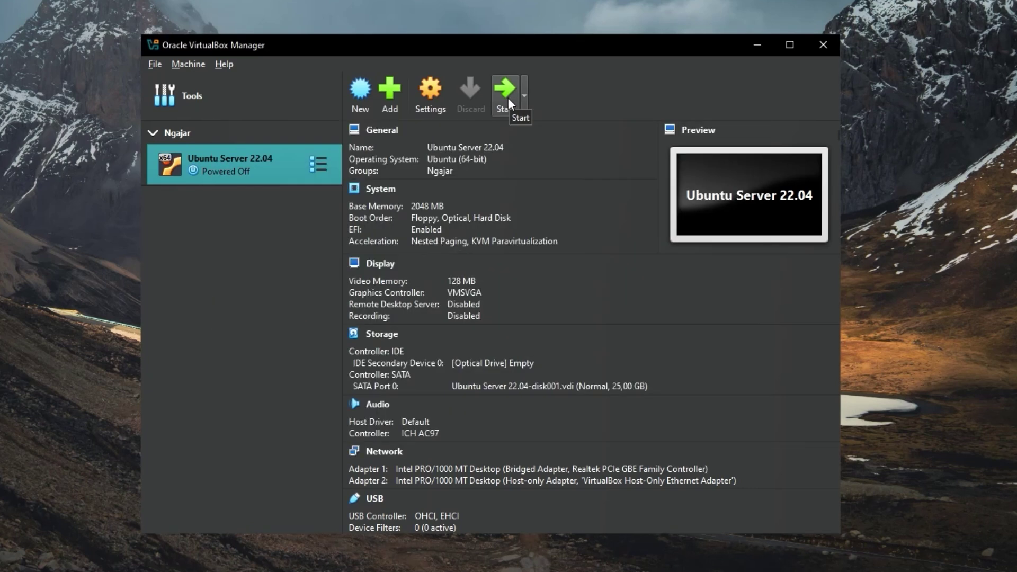
# Boot the Ubuntu Server VM, log in as ubuntu, and confirm enp0s3 is 192.168.0.2 via ip addr.
pyautogui.click(504, 92)
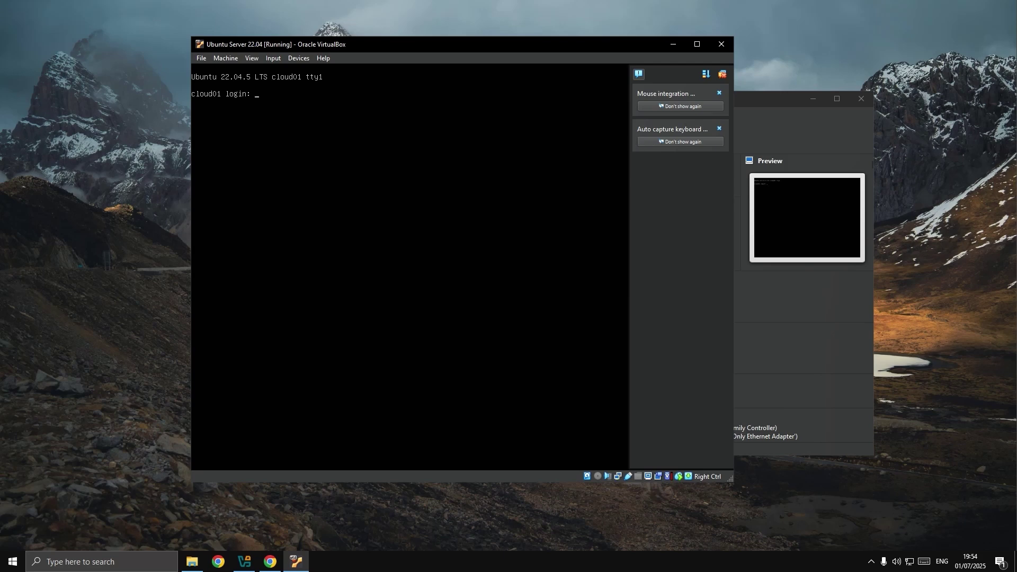
pyautogui.write('ubuntu')
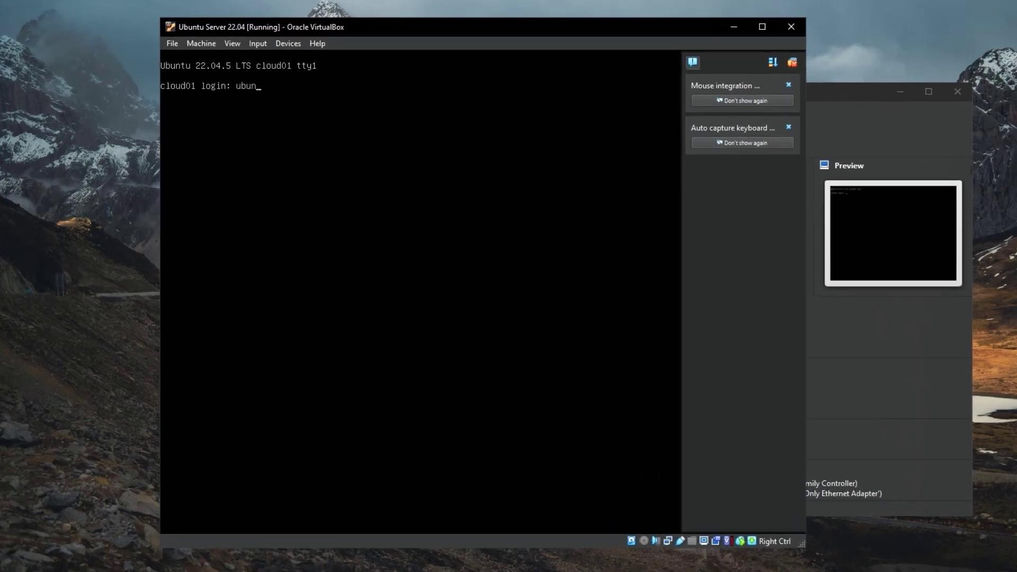
pyautogui.press('Return')
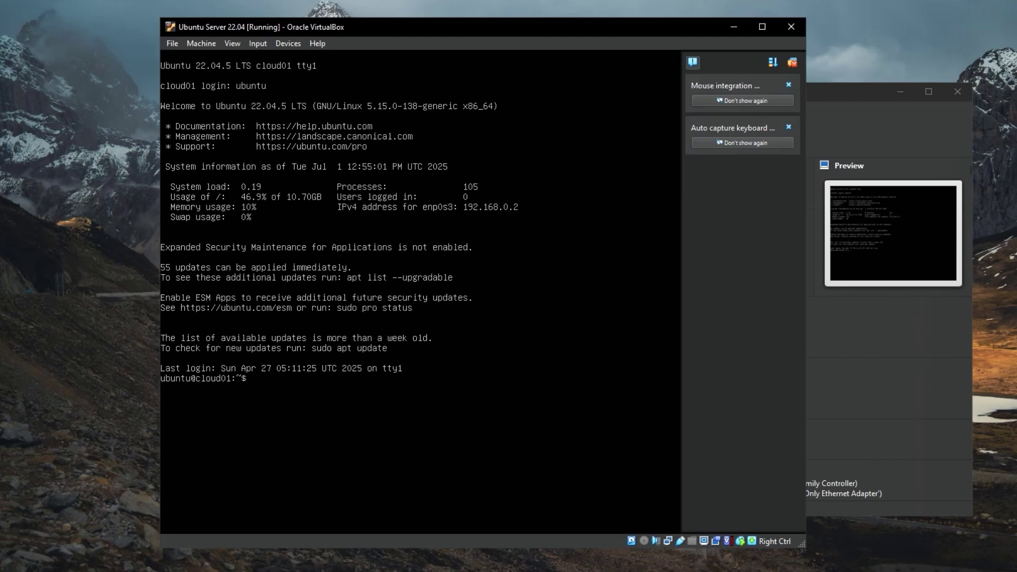
pyautogui.write('ip addr')
pyautogui.press('Return')
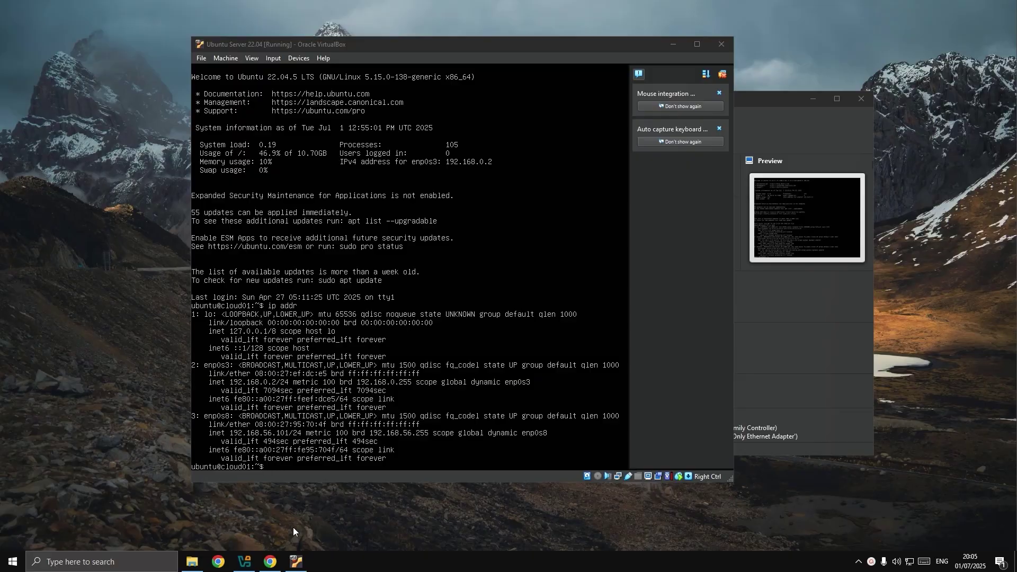
# Load the TP-Link TL-WR840N router login page at 192.168.0.1 in Chrome.
pyautogui.click(270, 561)
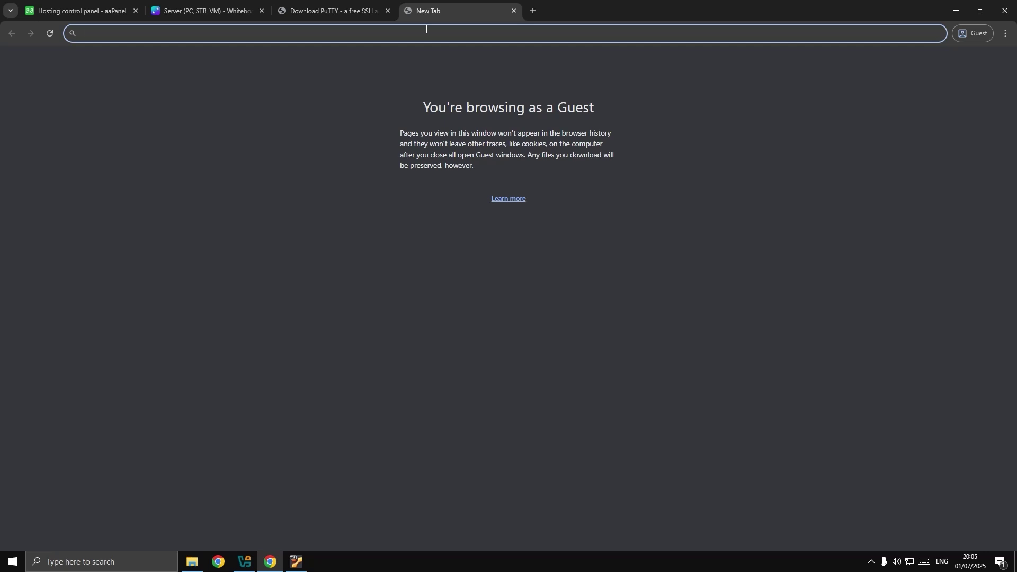
pyautogui.write('192.1')
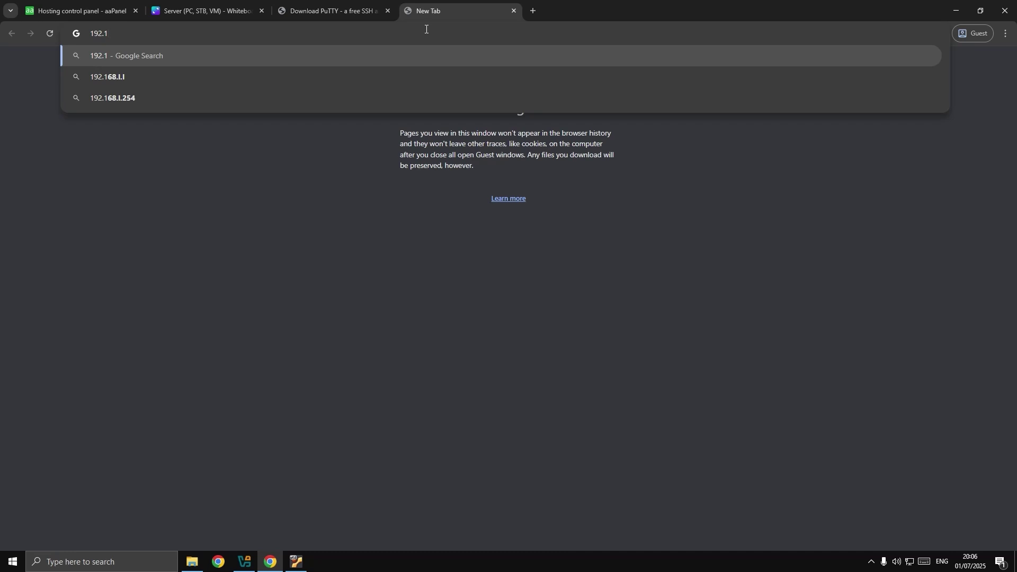
pyautogui.write('68.0')
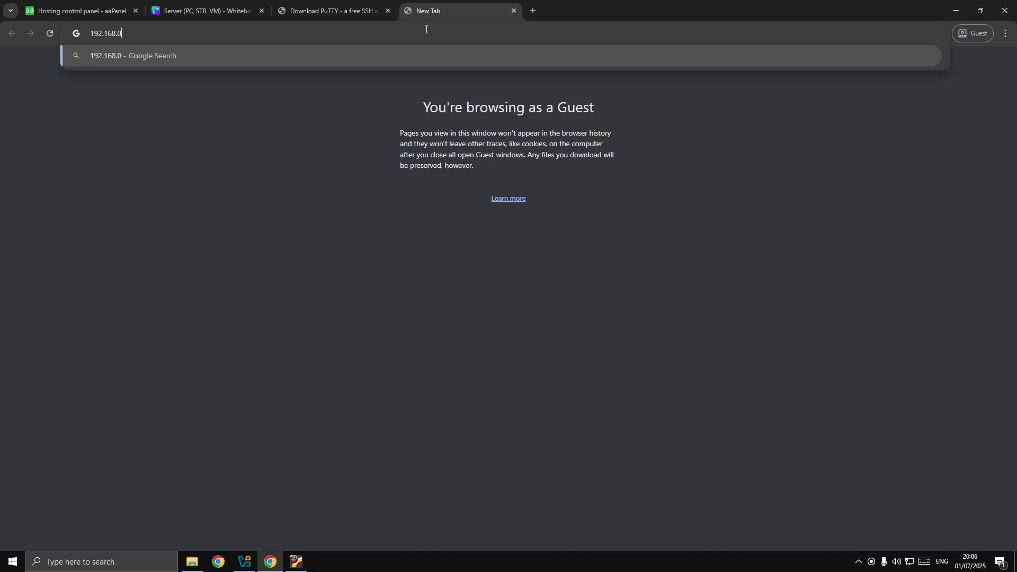
pyautogui.write('.1')
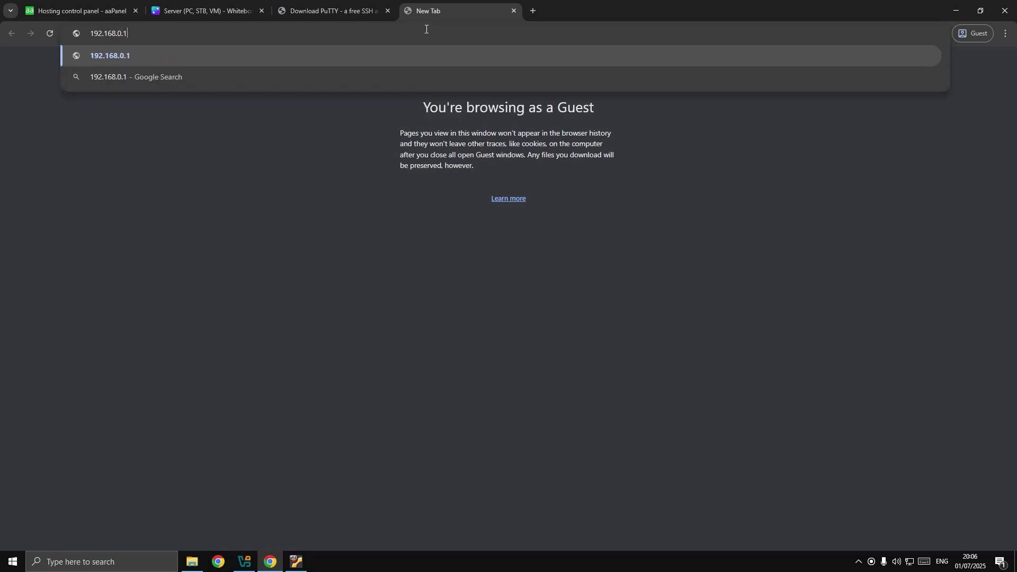
pyautogui.press('Return')
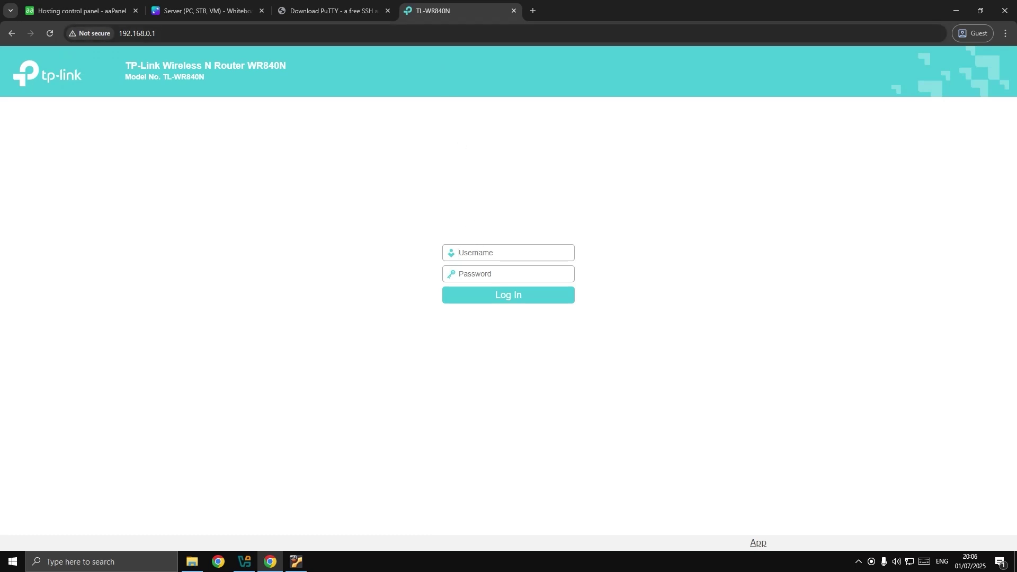
# Log in to the TP-Link router admin page.
pyautogui.click(459, 253)
pyautogui.press('Tab')
pyautogui.click(493, 297)
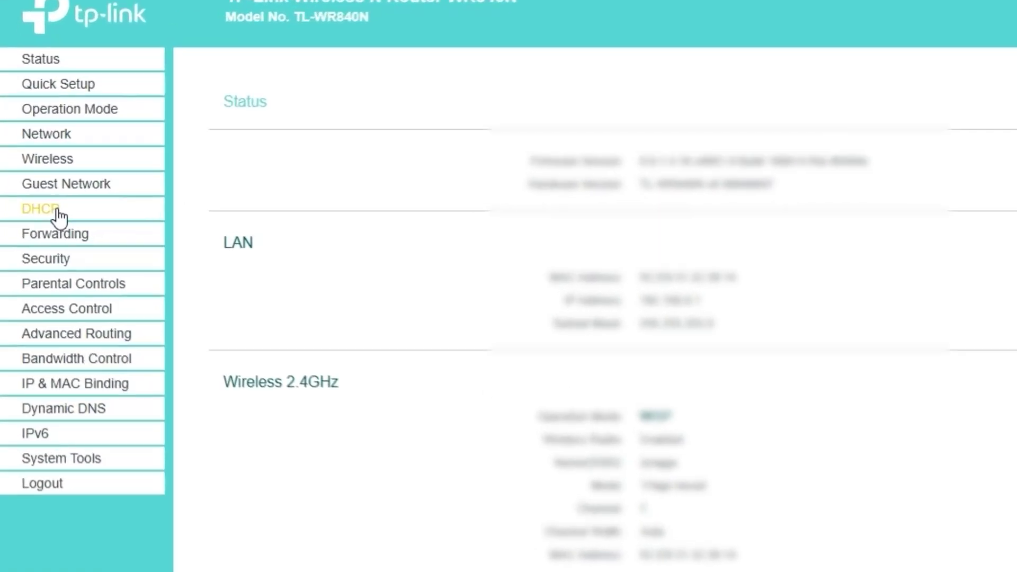
# Open the DHCP Clients List and select cloud01's IP address 192.168.0.2.
pyautogui.click(33, 185)
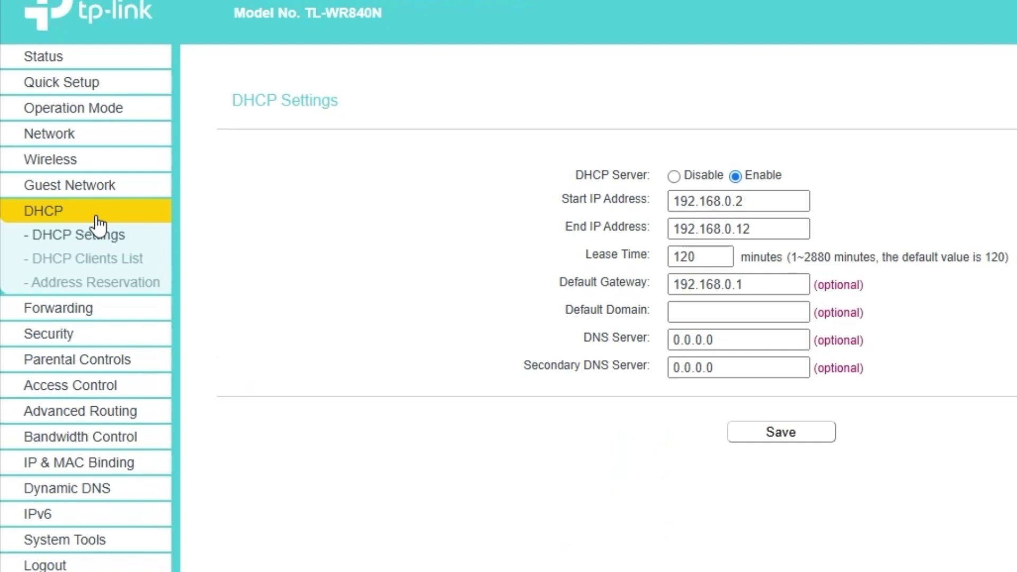
pyautogui.click(122, 260)
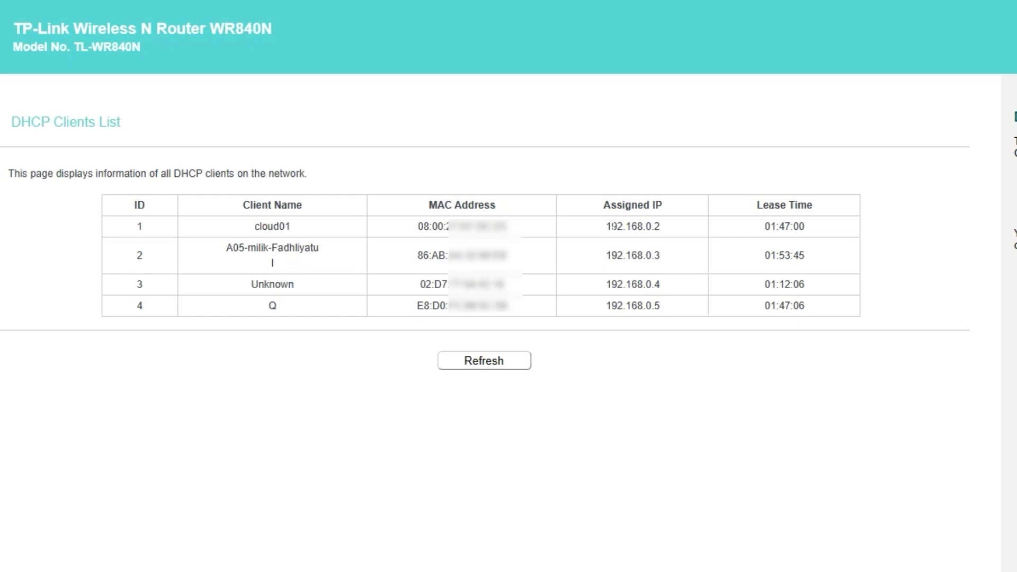
pyautogui.moveTo(605, 226); pyautogui.dragTo(661, 227)
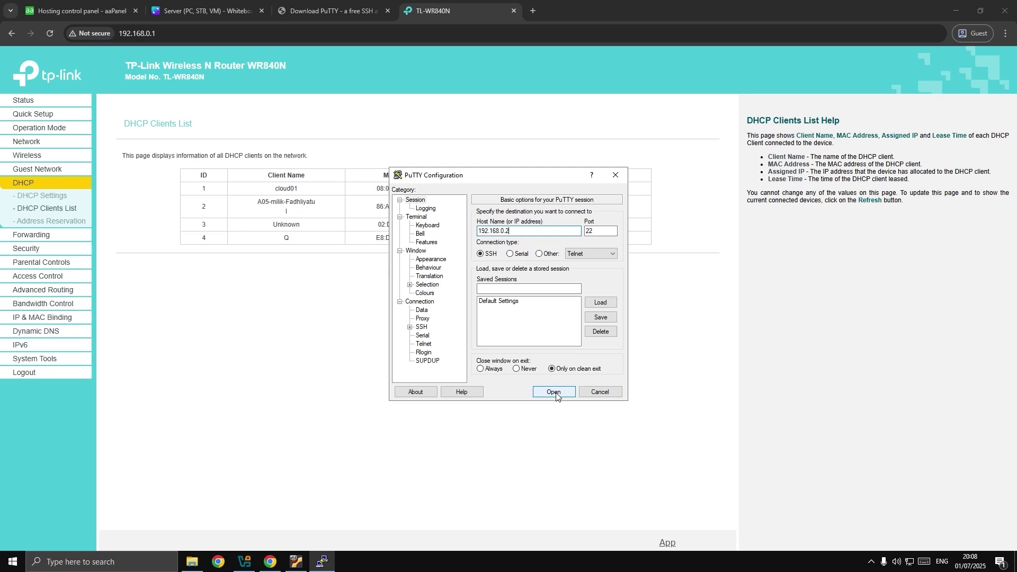
# Start a PuTTY SSH session to 192.168.0.2 and bring its window to the front.
pyautogui.click(570, 428)
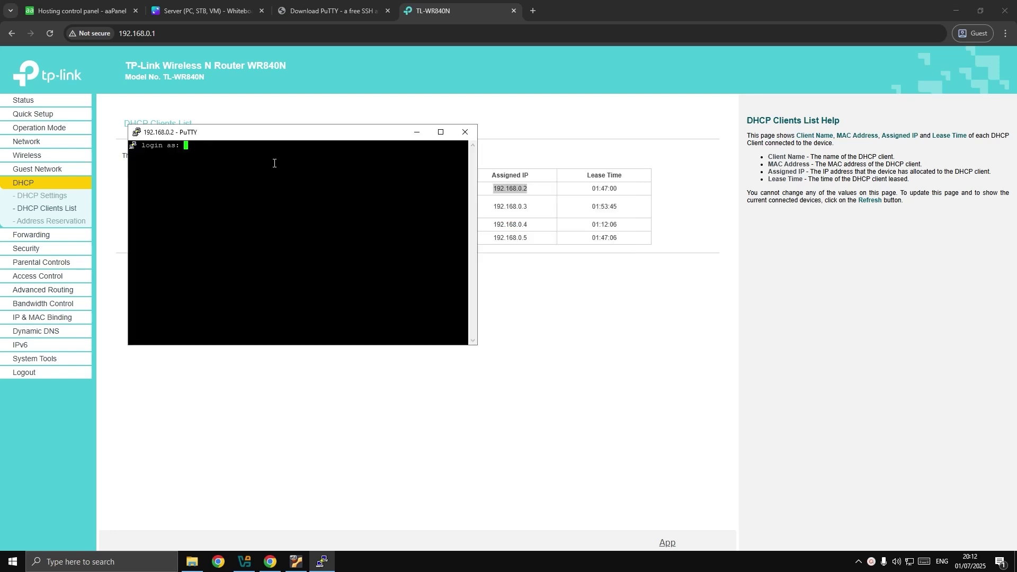
pyautogui.click(956, 11)
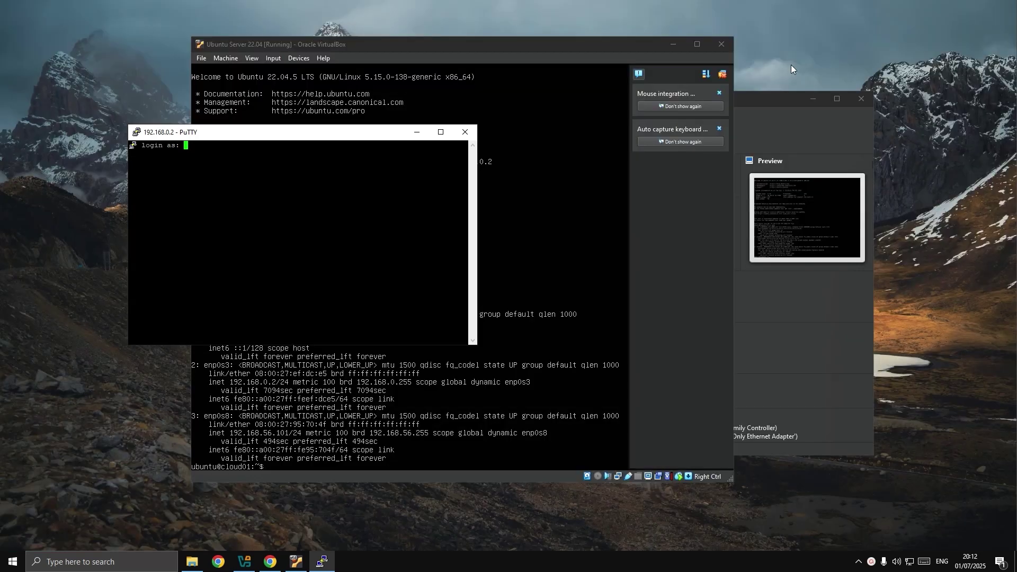
pyautogui.click(677, 43)
pyautogui.click(677, 43)
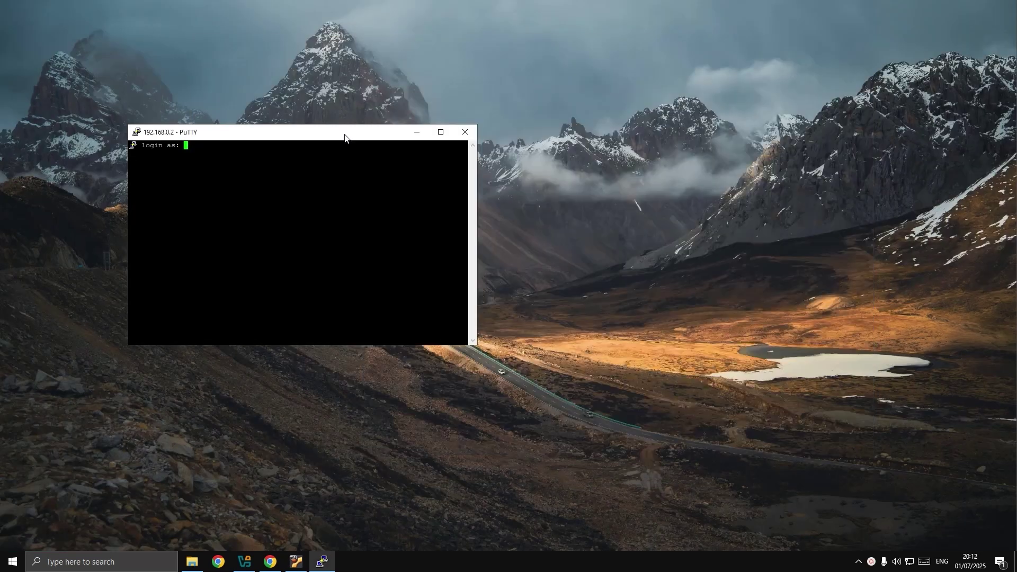
# Enlarge the PuTTY terminal font to size 16.
pyautogui.rightClick(344, 134)
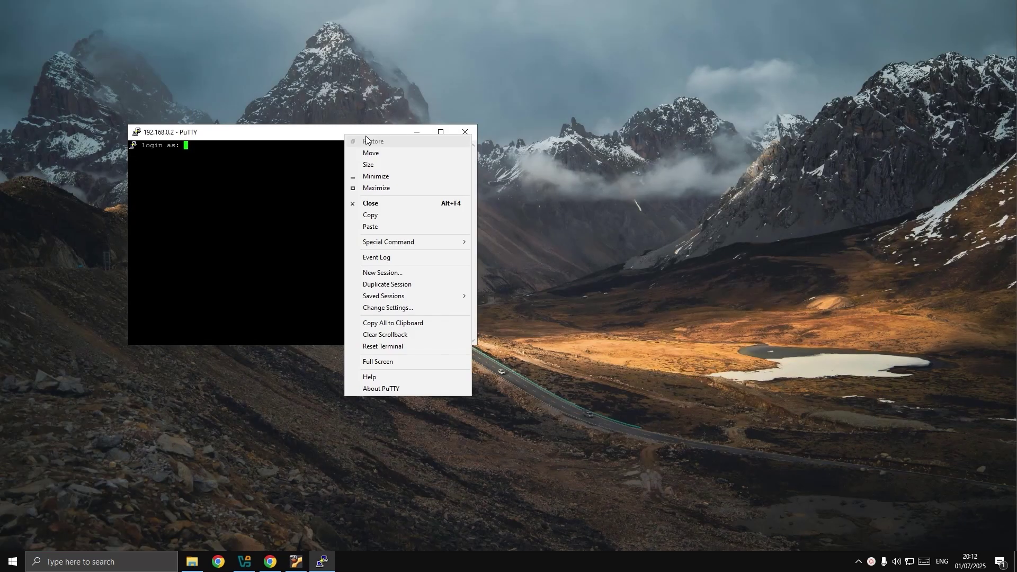
pyautogui.click(405, 308)
pyautogui.click(444, 259)
pyautogui.click(600, 263)
pyautogui.click(594, 310)
pyautogui.click(596, 317)
pyautogui.press('Return')
pyautogui.press('Return')
# Log in to the server as ubuntu and run sudo apt update.
pyautogui.write('u')
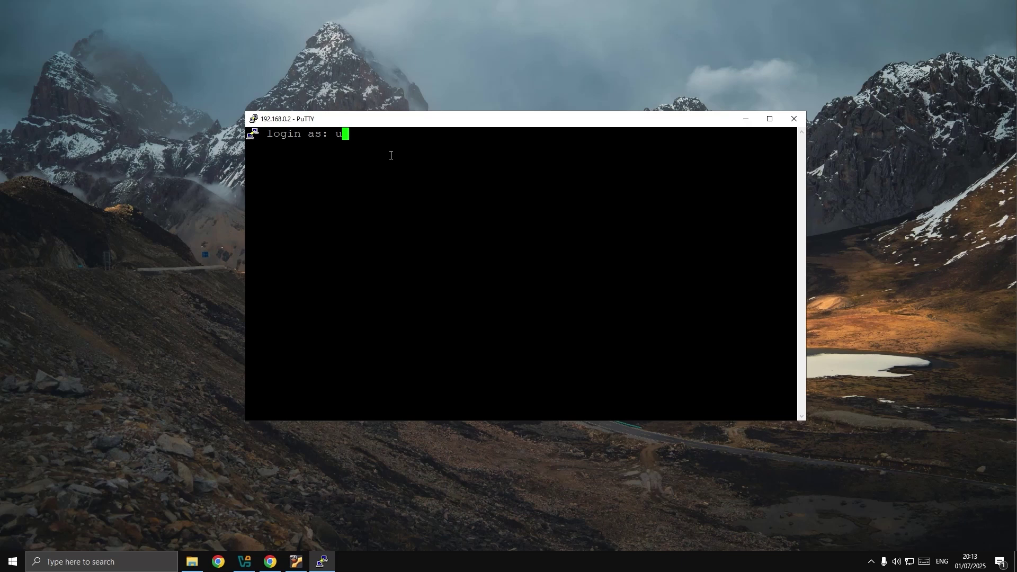
pyautogui.write('buntu')
pyautogui.press('Return')
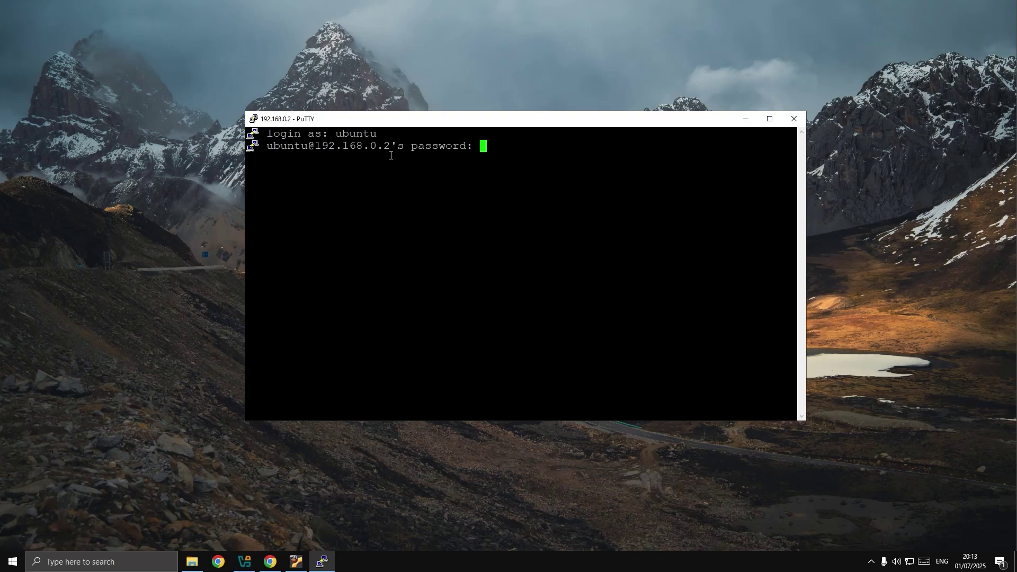
pyautogui.press('Return')
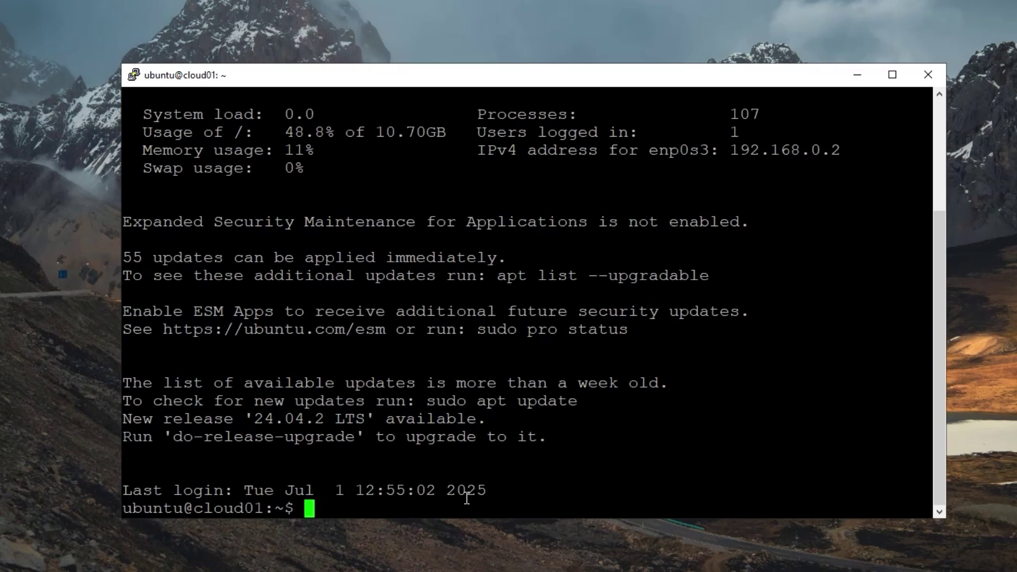
pyautogui.write('sudo apt upda')
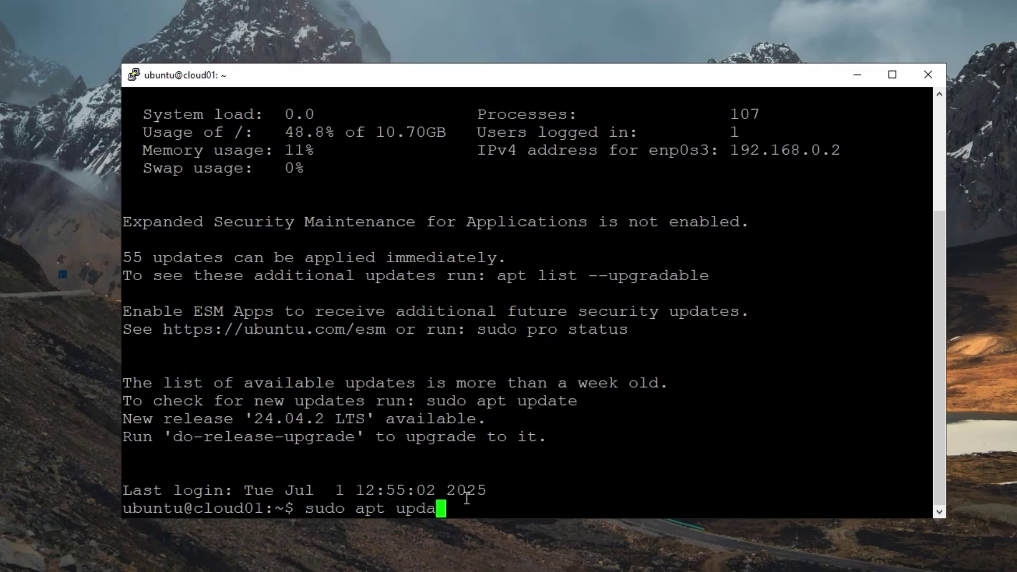
pyautogui.write('te')
pyautogui.press('Return')
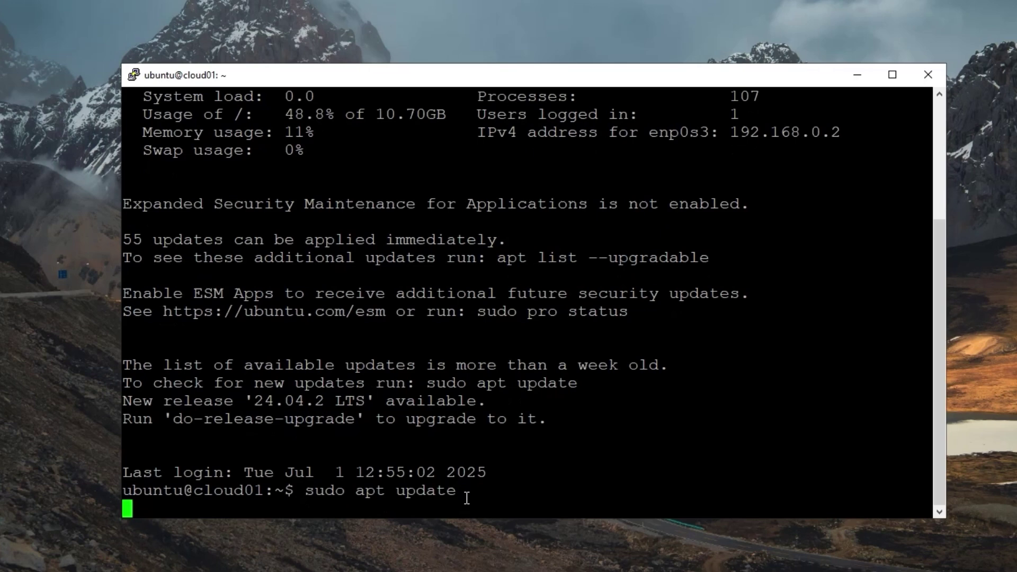
pyautogui.press('Return')
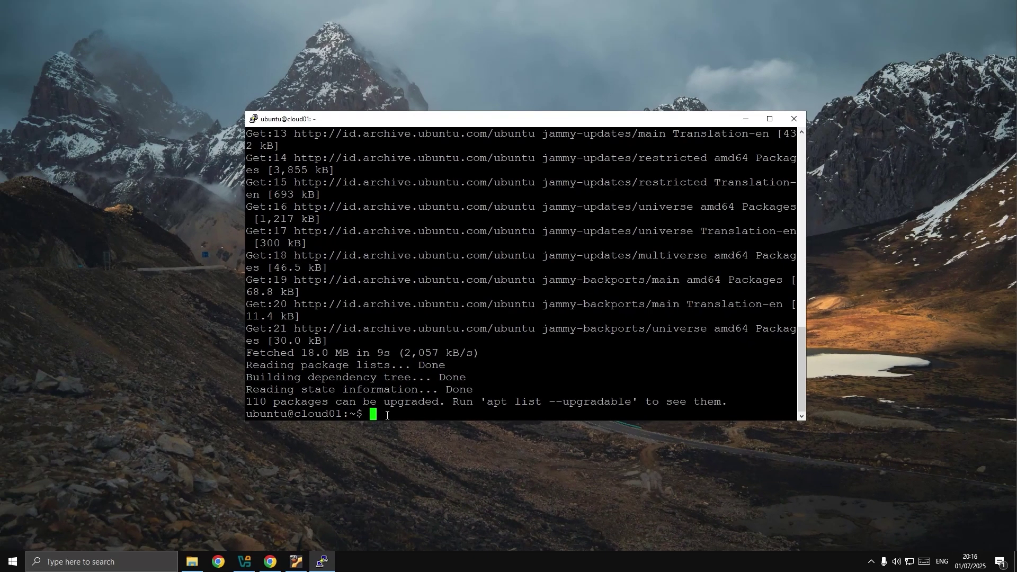
pyautogui.click(270, 562)
# Copy the Free edition install command from aaPanel's install download page.
pyautogui.hotkey('ctrl', '1')
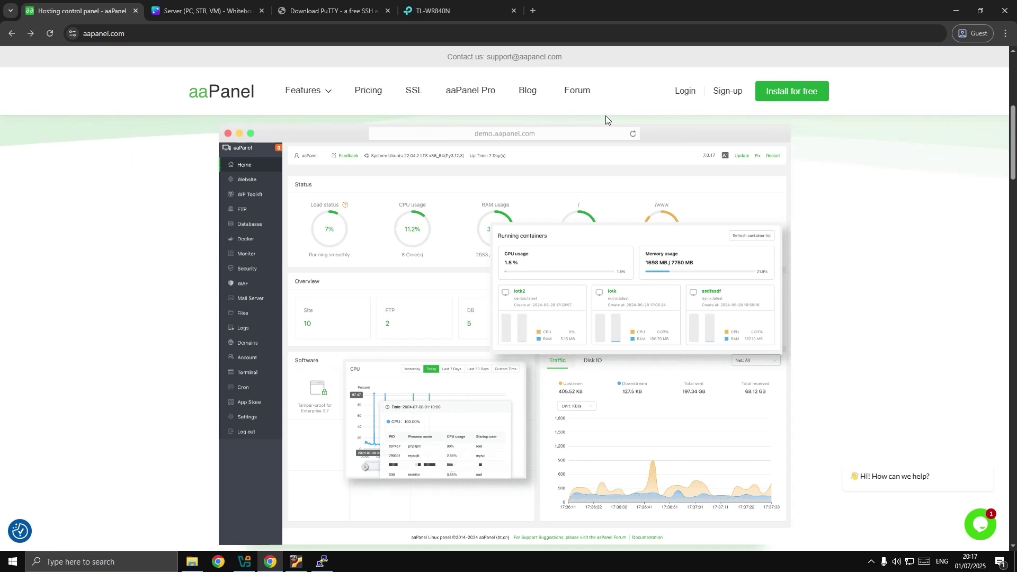
pyautogui.click(784, 96)
pyautogui.scroll(-3, 740, 245)
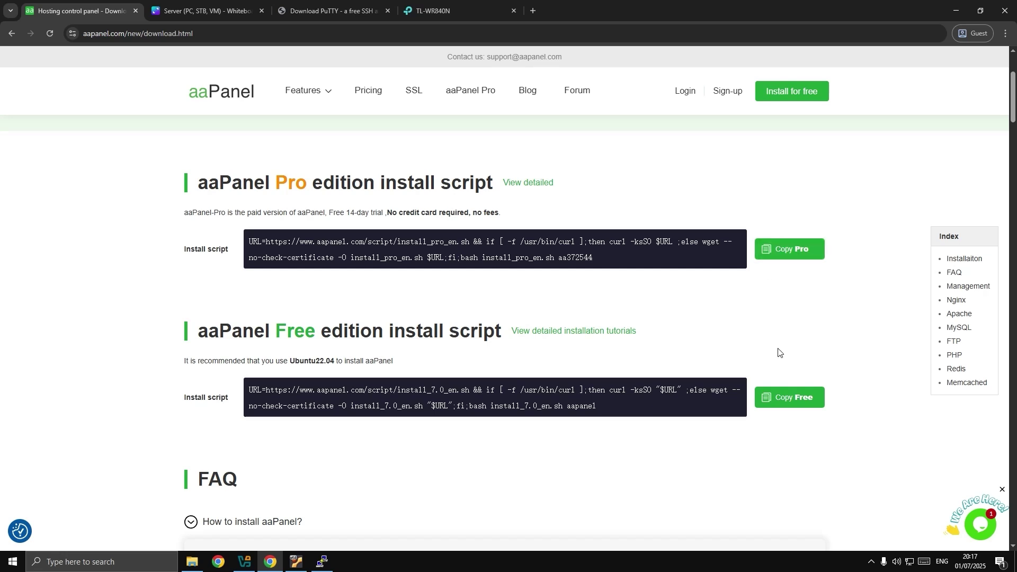
pyautogui.click(777, 401)
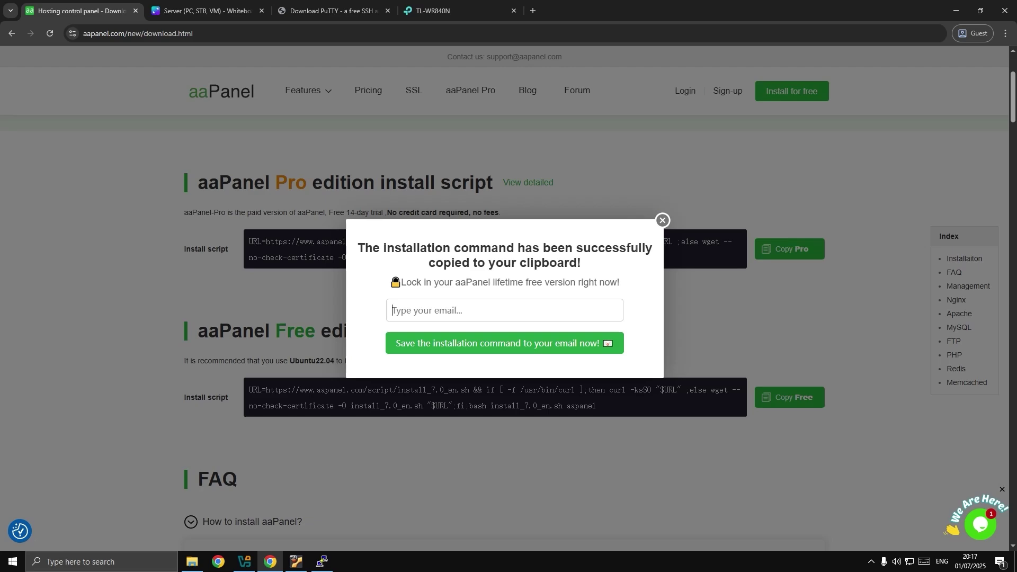
pyautogui.click(662, 221)
# Paste and run the aaPanel install command as the ubuntu user, which refuses a non-root install.
pyautogui.hotkey('alt', 'Tab')
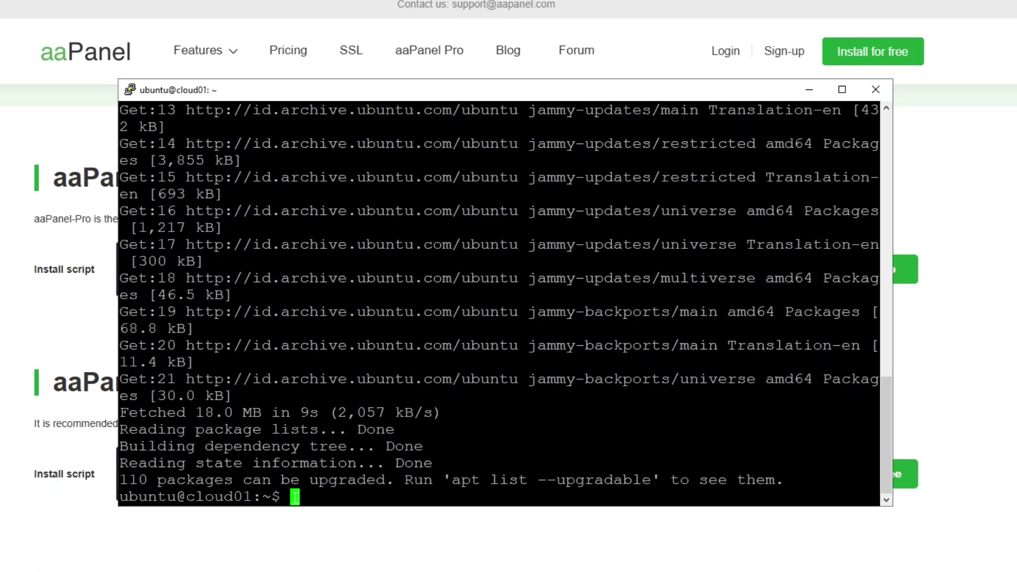
pyautogui.rightClick(295, 496)
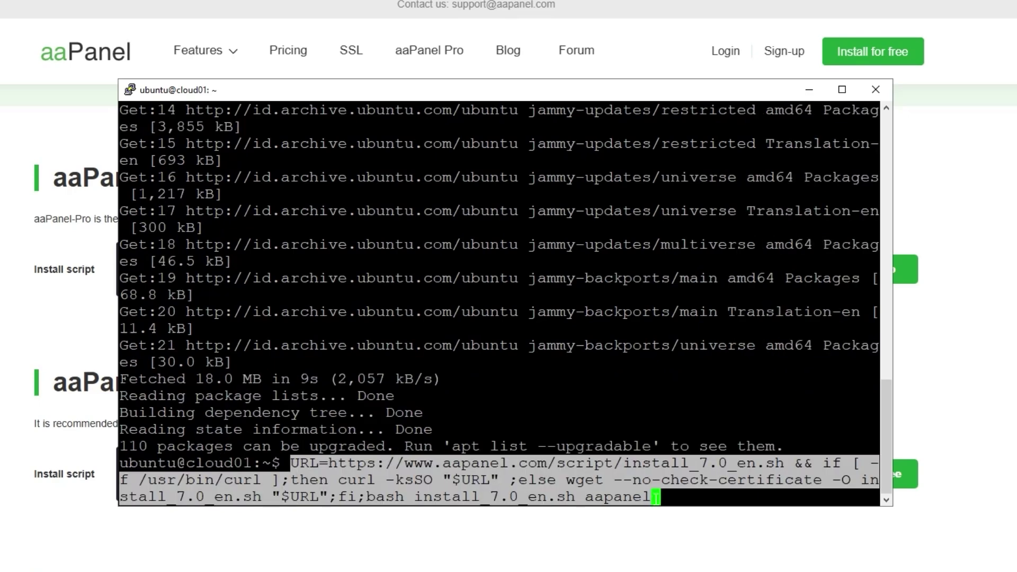
pyautogui.press('Return')
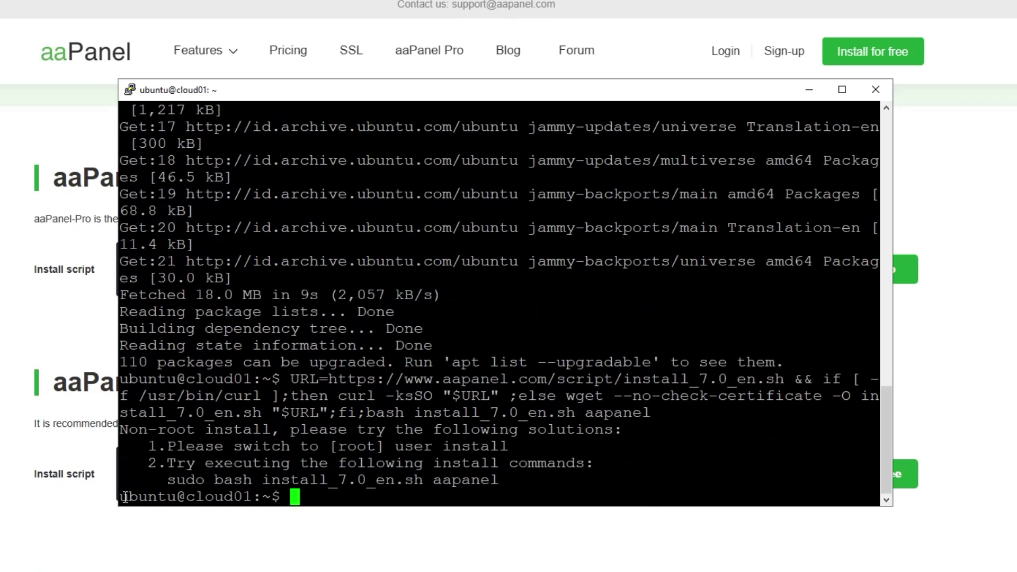
# Switch from the ubuntu user to root with sudo su and cd to root's home directory.
pyautogui.moveTo(120, 498); pyautogui.dragTo(252, 499)
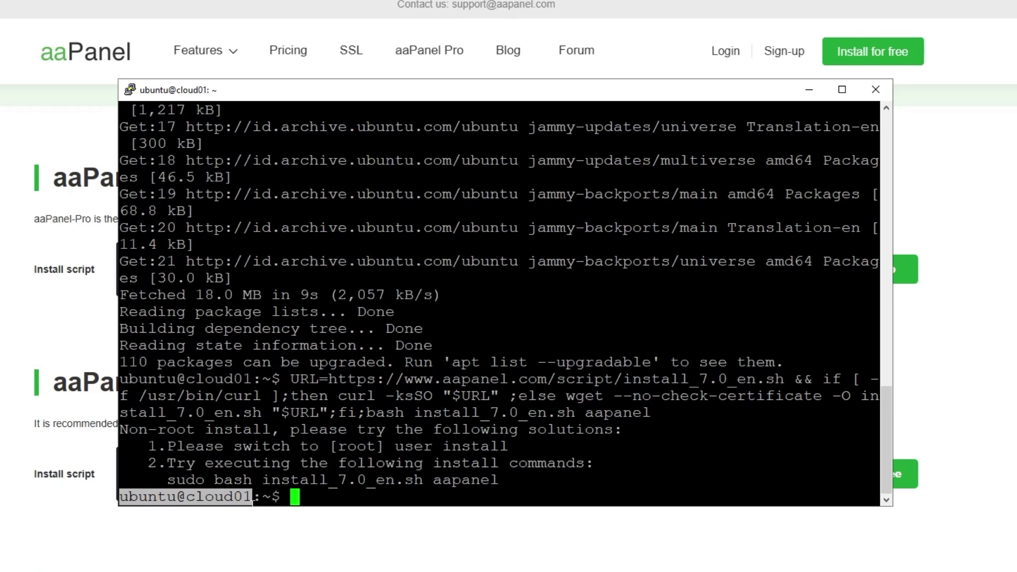
pyautogui.click(301, 498)
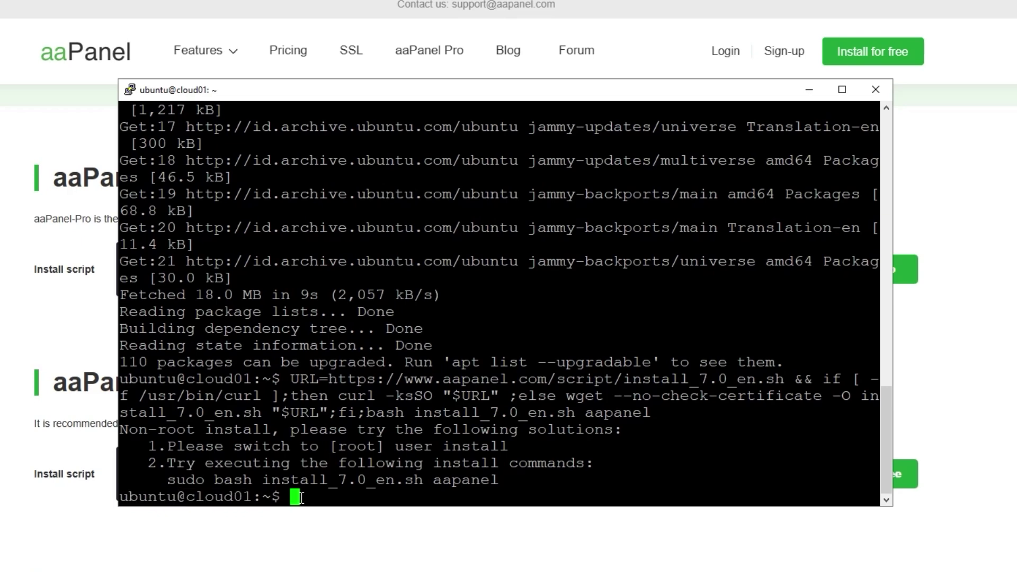
pyautogui.write('sudo su')
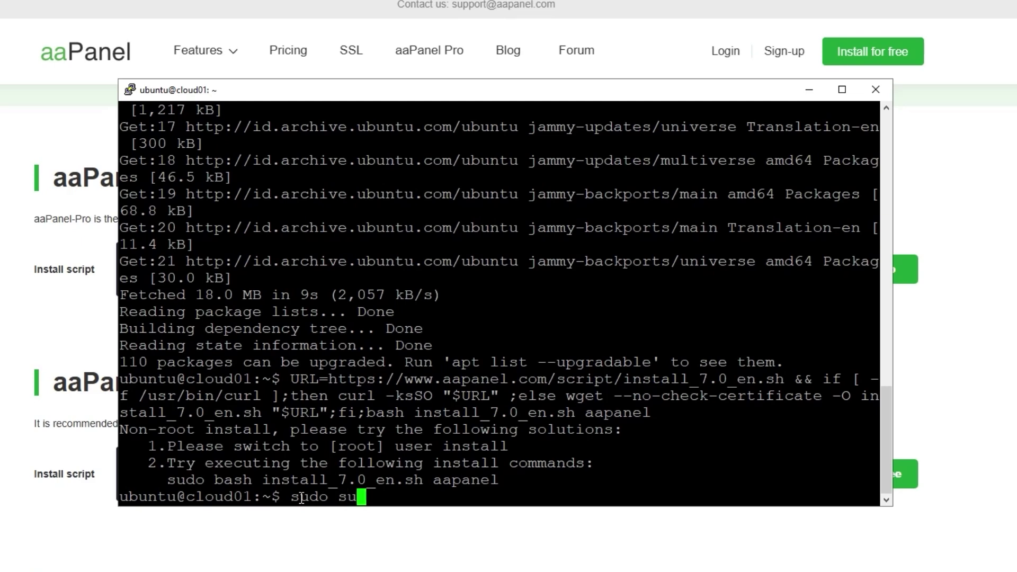
pyautogui.press('Return')
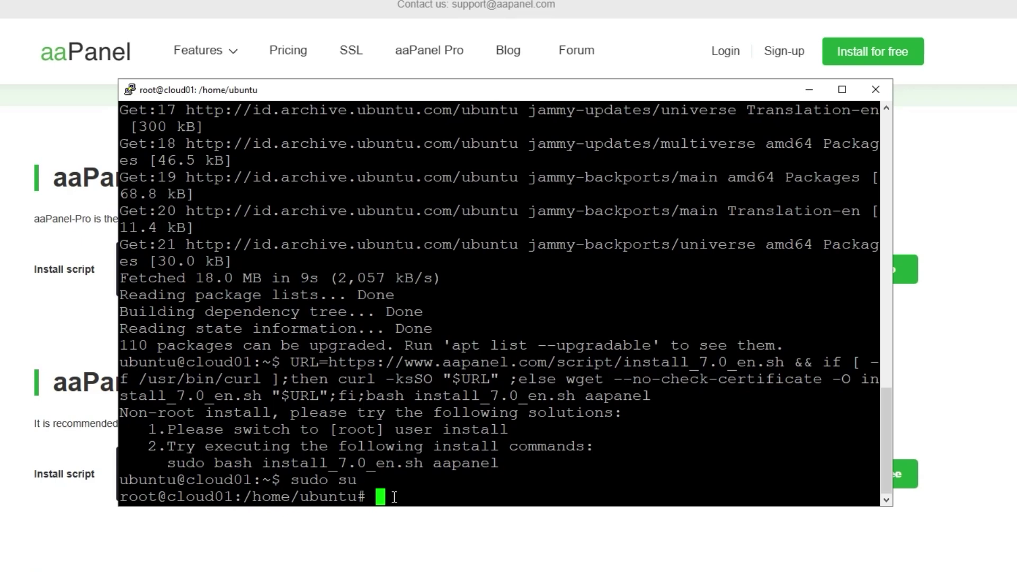
pyautogui.write('cd')
pyautogui.press('Return')
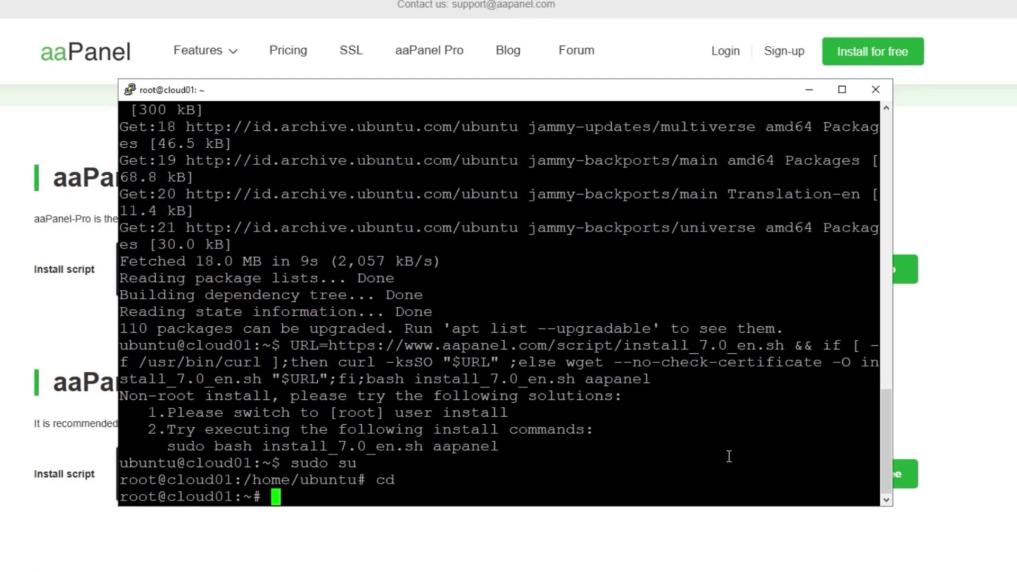
pyautogui.click(964, 316)
pyautogui.click(881, 477)
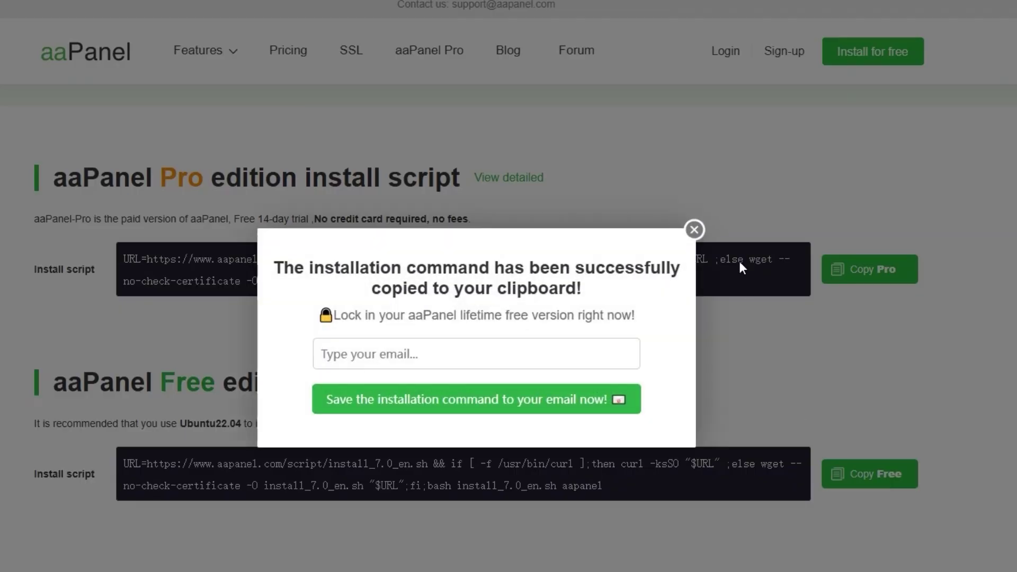
pyautogui.click(697, 230)
pyautogui.hotkey('alt', 'Tab')
pyautogui.rightClick(293, 496)
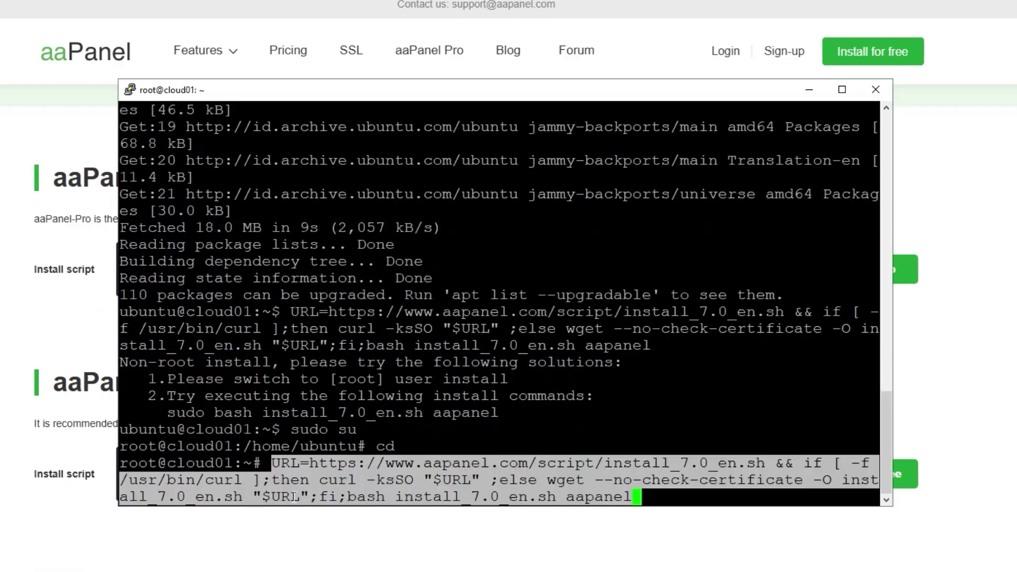
pyautogui.press('Return')
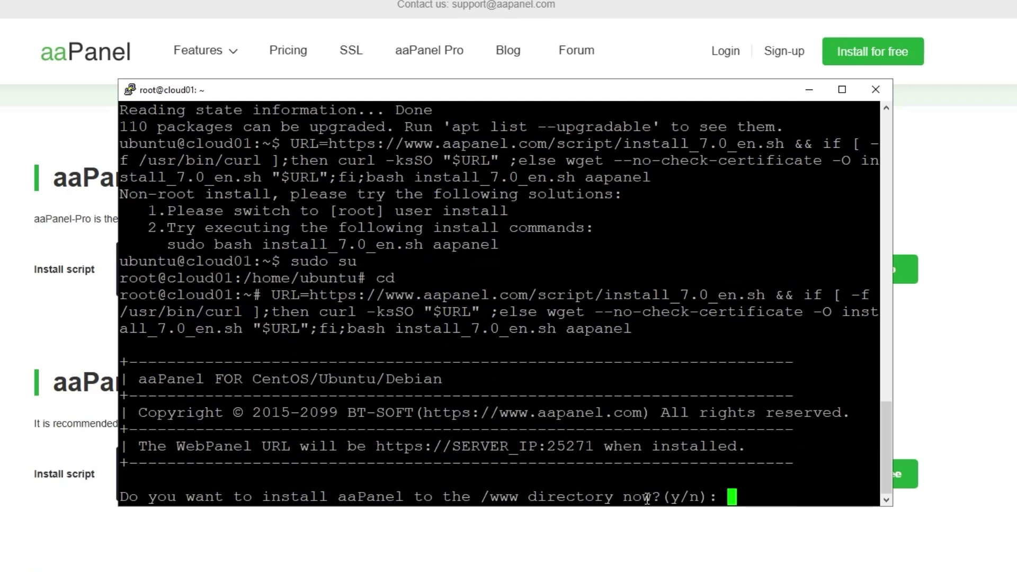
pyautogui.write('y')
pyautogui.press('Return')
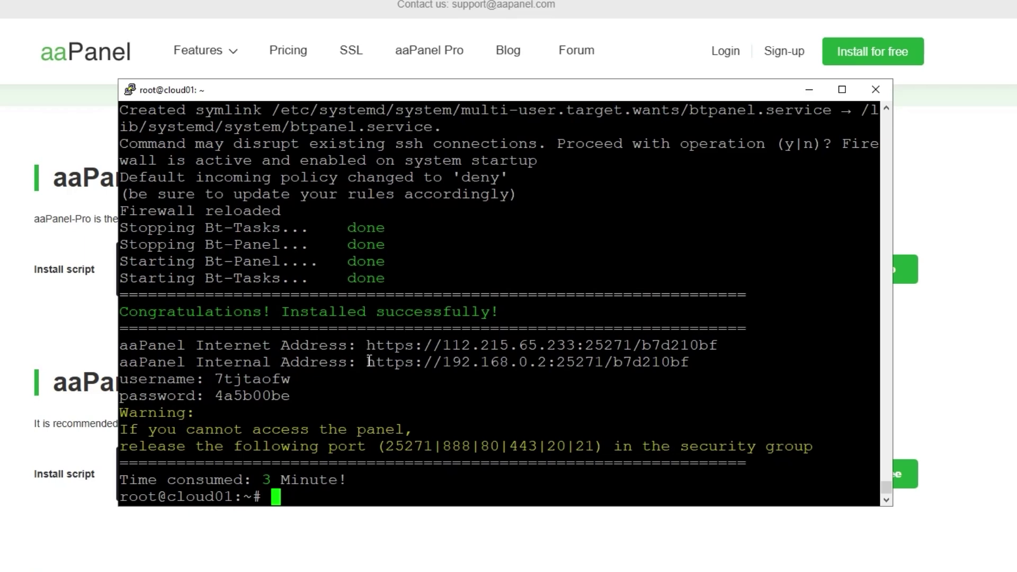
# Open the internal panel address in a new Chrome tab past the certificate warning, then return to PuTTY.
pyautogui.moveTo(369, 362); pyautogui.dragTo(685, 361)
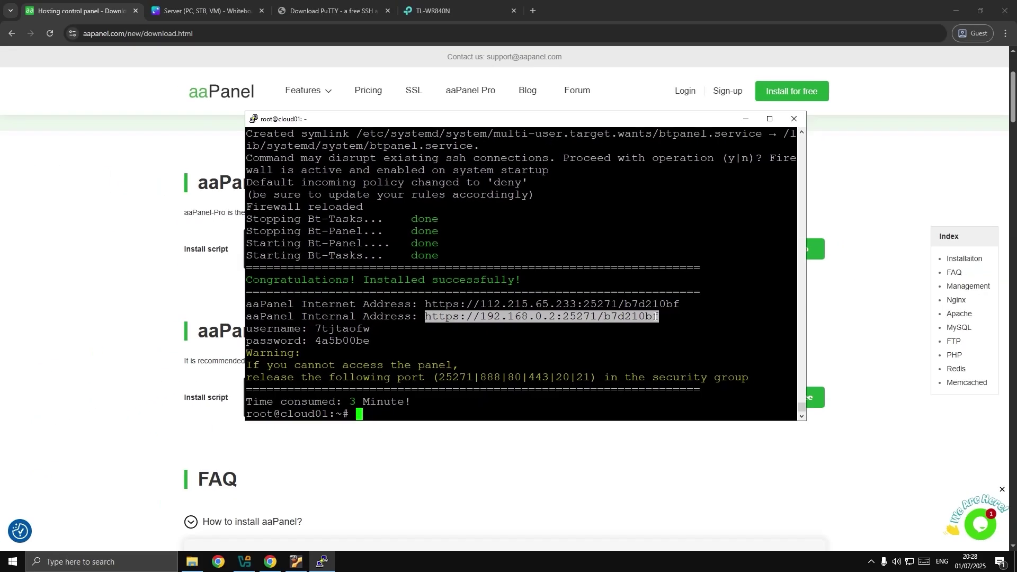
pyautogui.click(534, 33)
pyautogui.hotkey('ctrl', 't')
pyautogui.hotkey('ctrl', 'v')
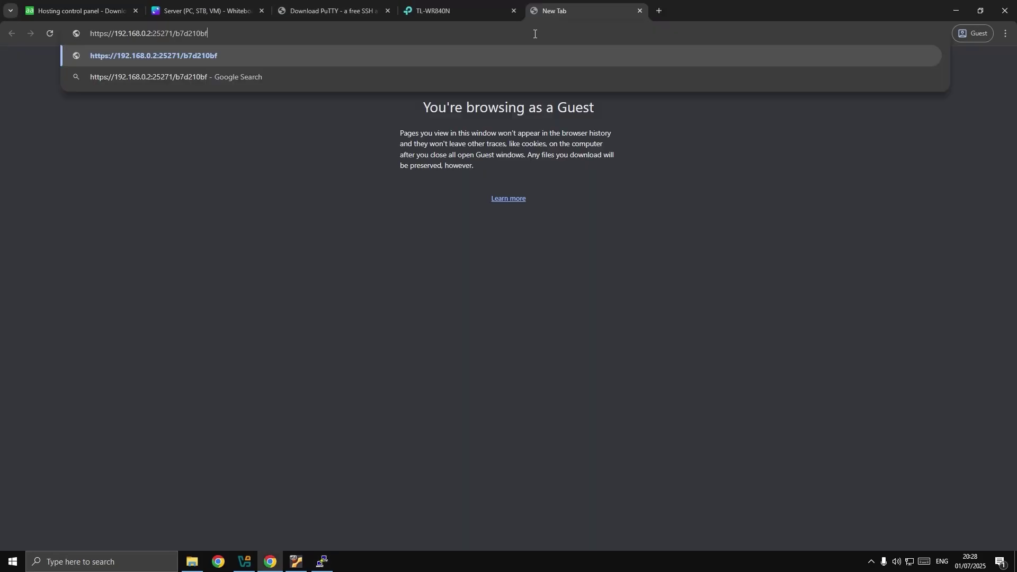
pyautogui.press('Return')
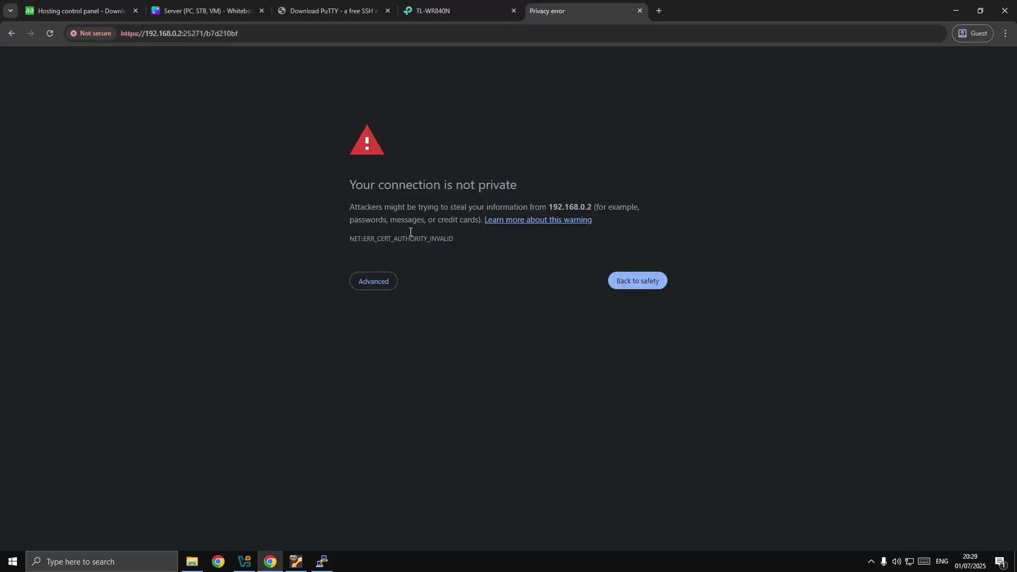
pyautogui.click(377, 284)
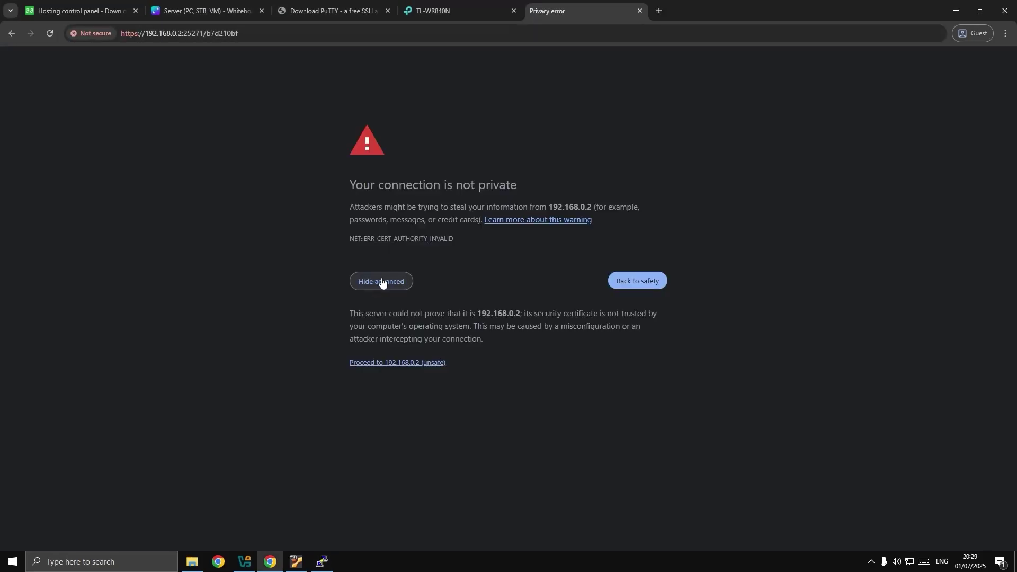
pyautogui.click(390, 364)
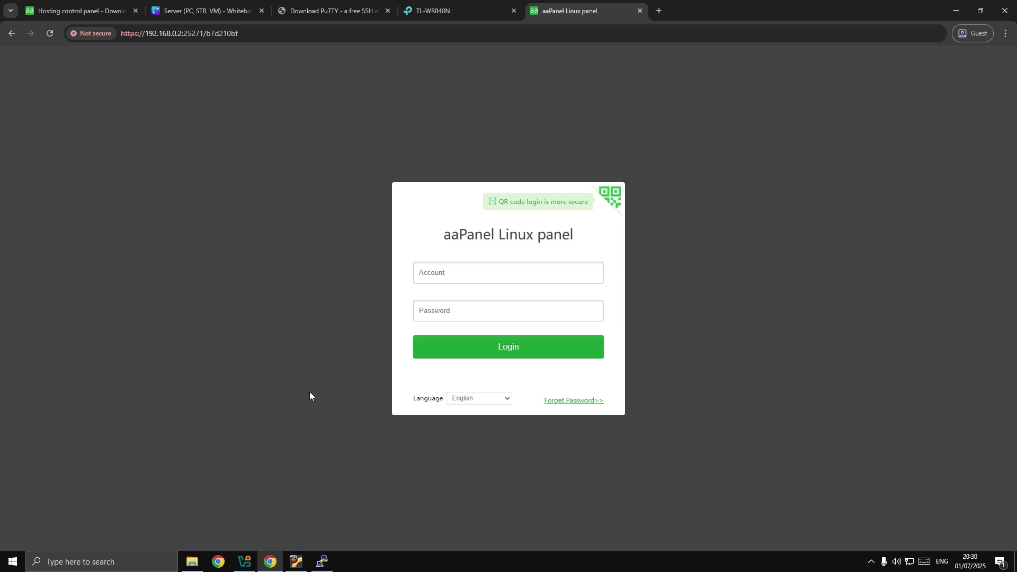
pyautogui.click(323, 560)
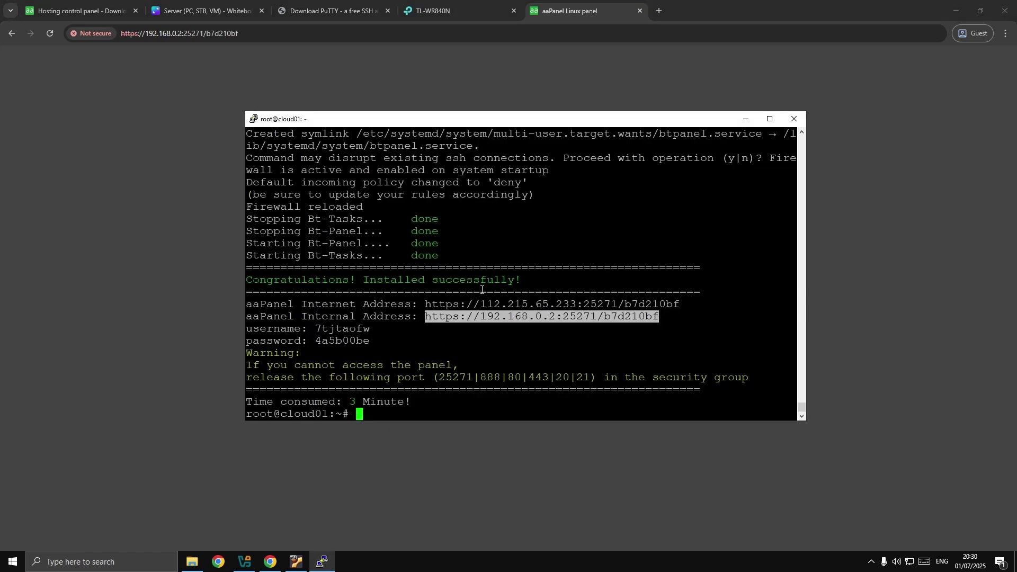
# Run bt at the root prompt to bring up the aaPanel CLI menu.
pyautogui.click(375, 343)
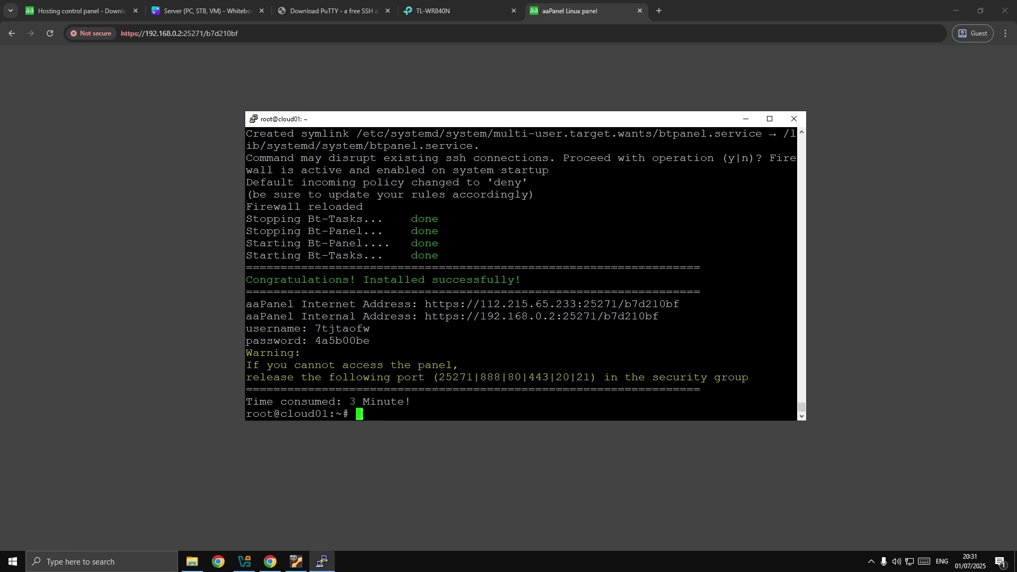
pyautogui.write('bt')
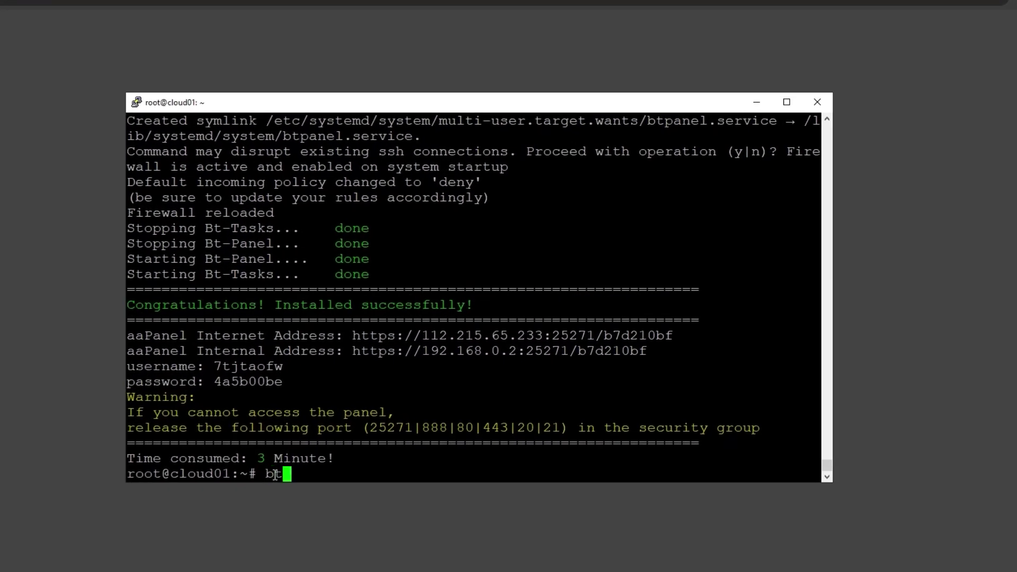
pyautogui.press('Return')
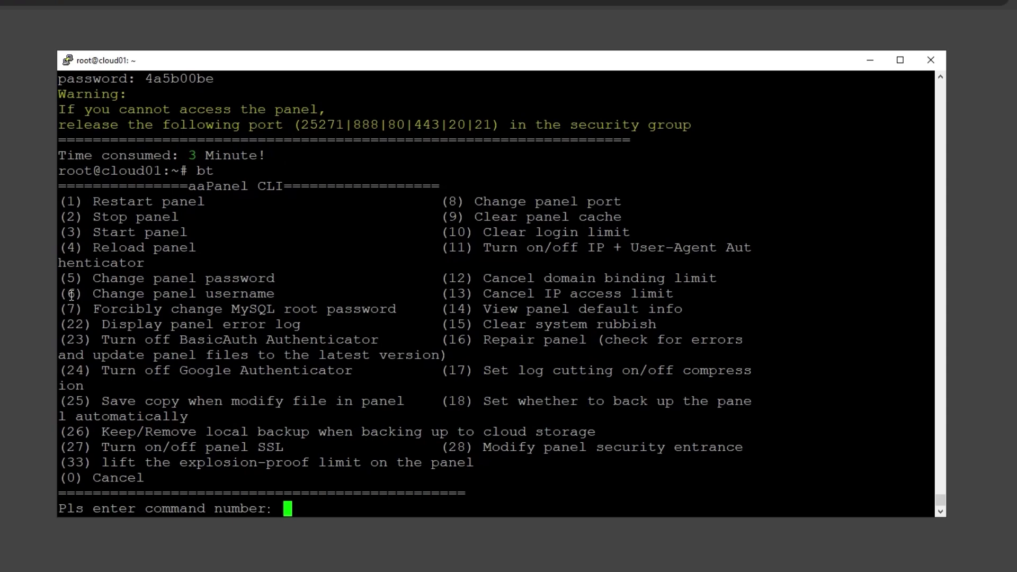
# Change the panel username with CLI option 6, pasting in the new username.
pyautogui.write('6')
pyautogui.press('Return')
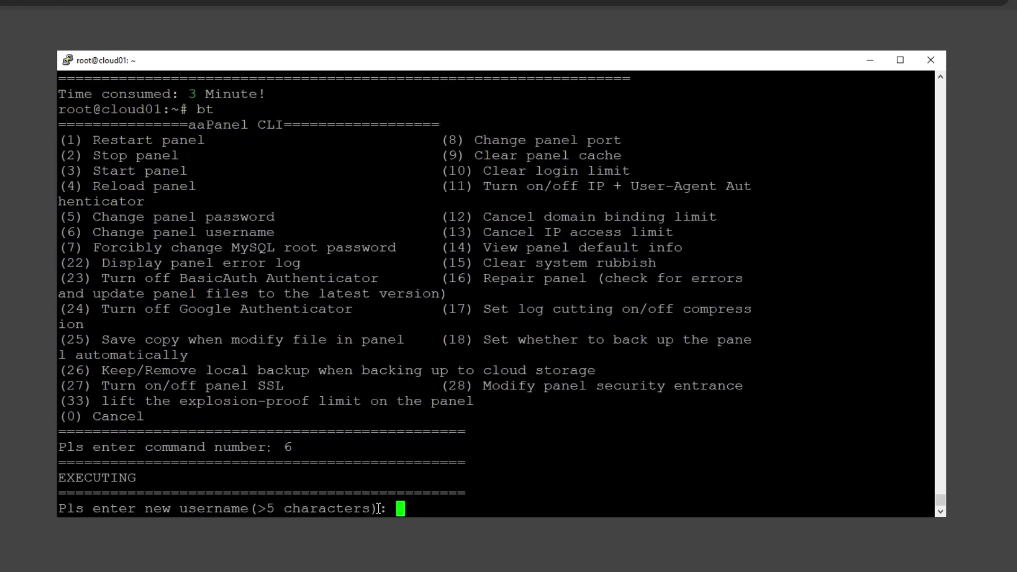
pyautogui.rightClick(400, 509)
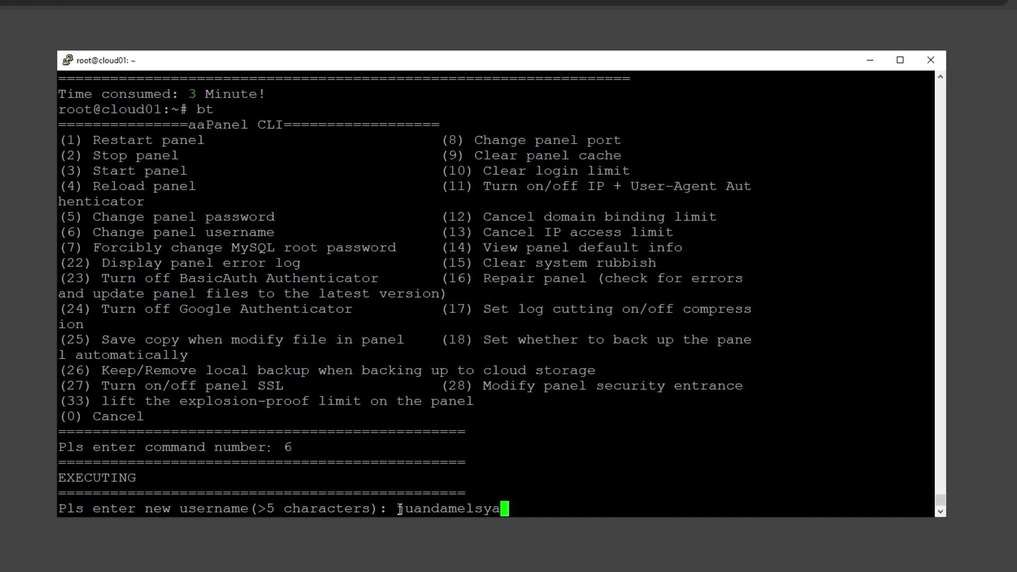
pyautogui.press('Return')
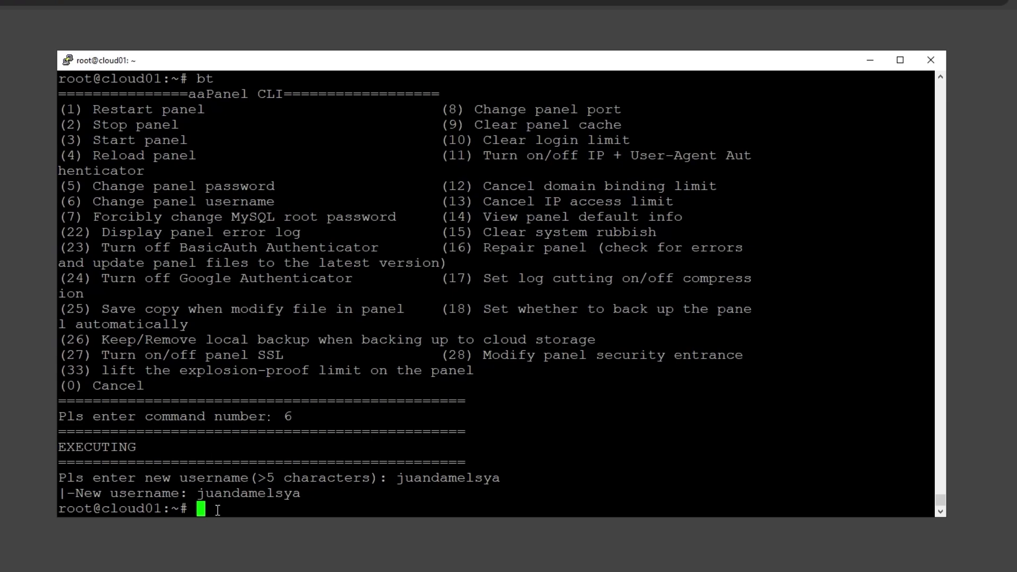
# Reopen bt and set a new panel password with option 5.
pyautogui.press('Return')
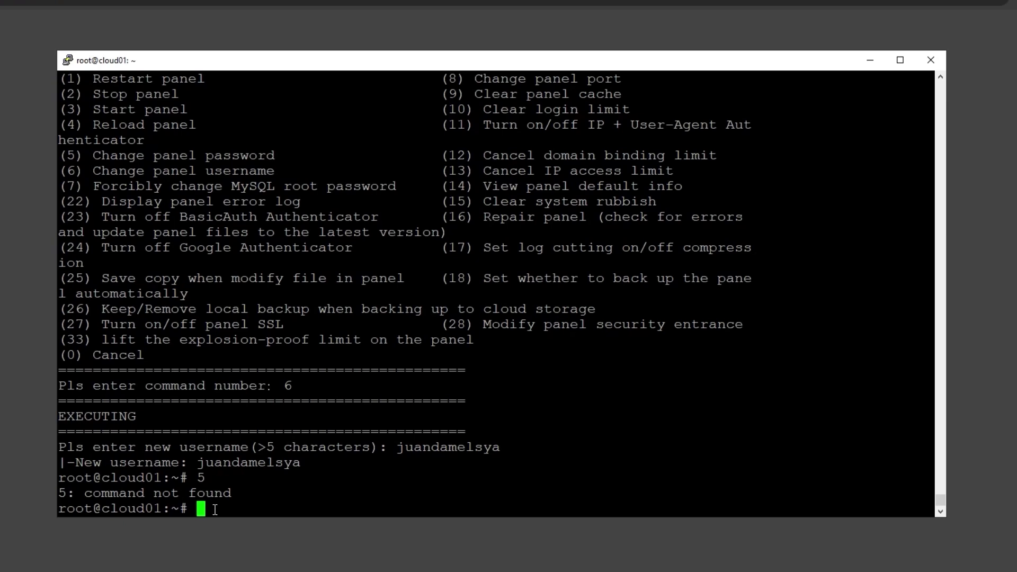
pyautogui.press('Return')
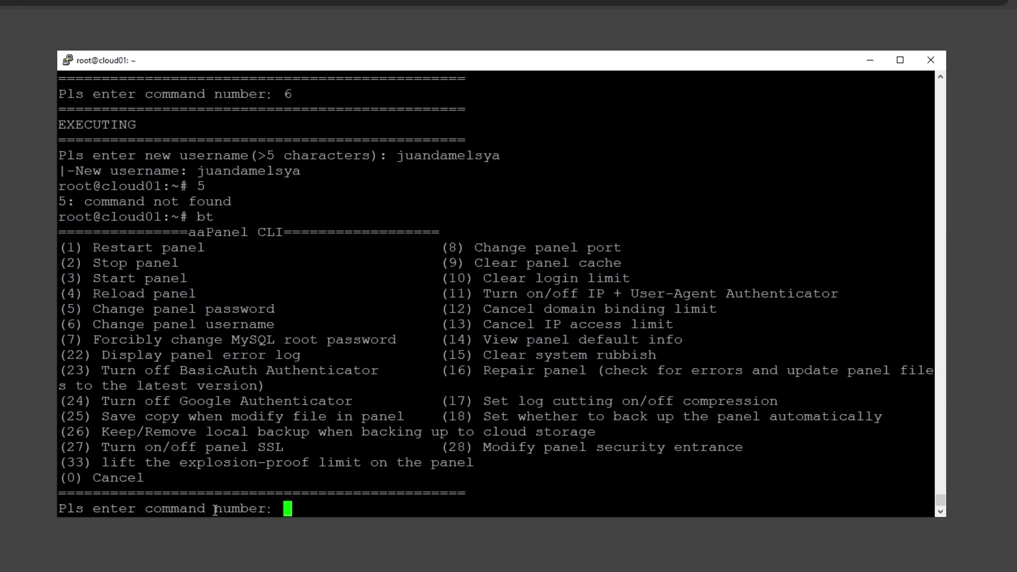
pyautogui.press('Return')
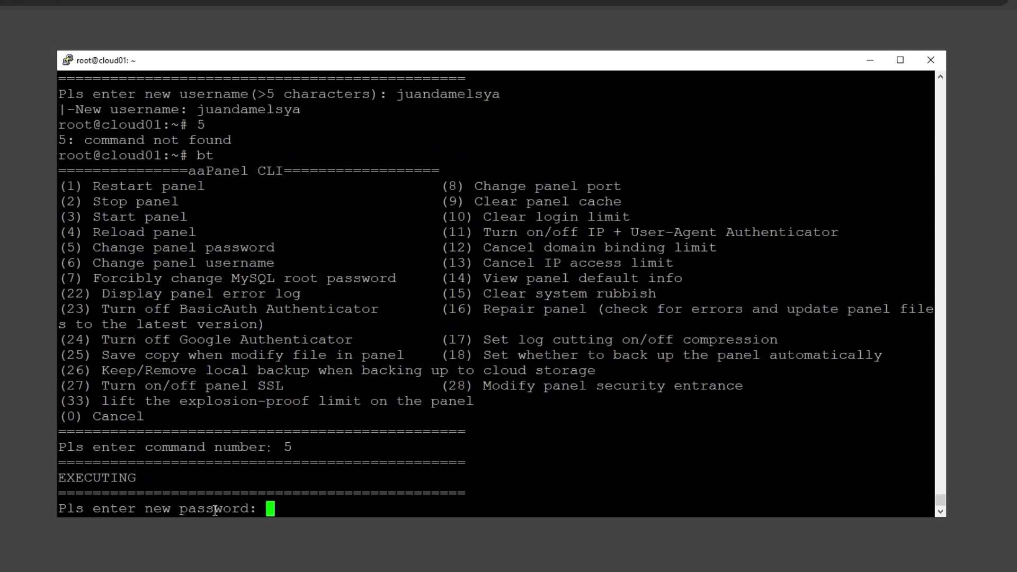
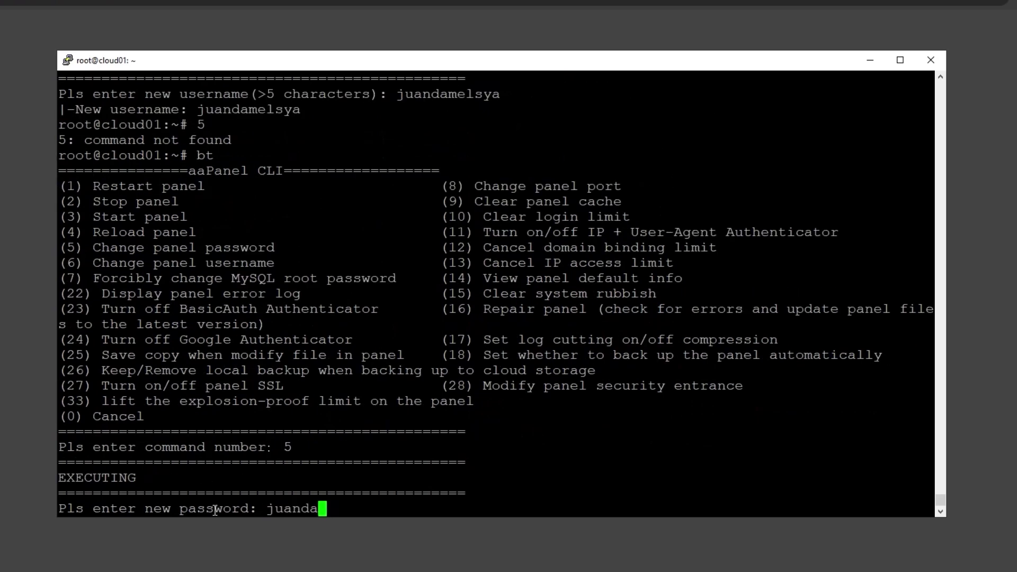
pyautogui.press('Return')
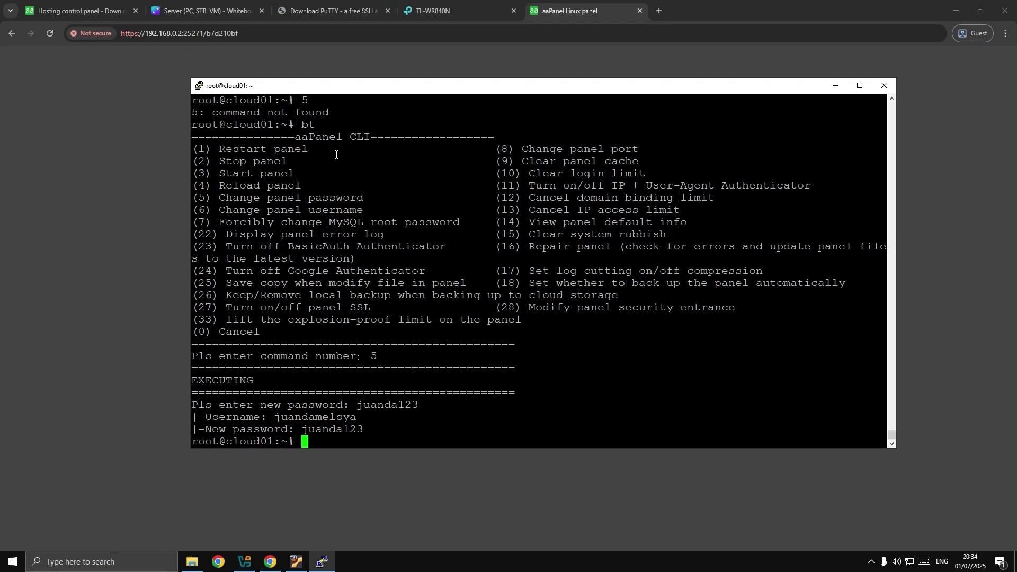
pyautogui.click(195, 34)
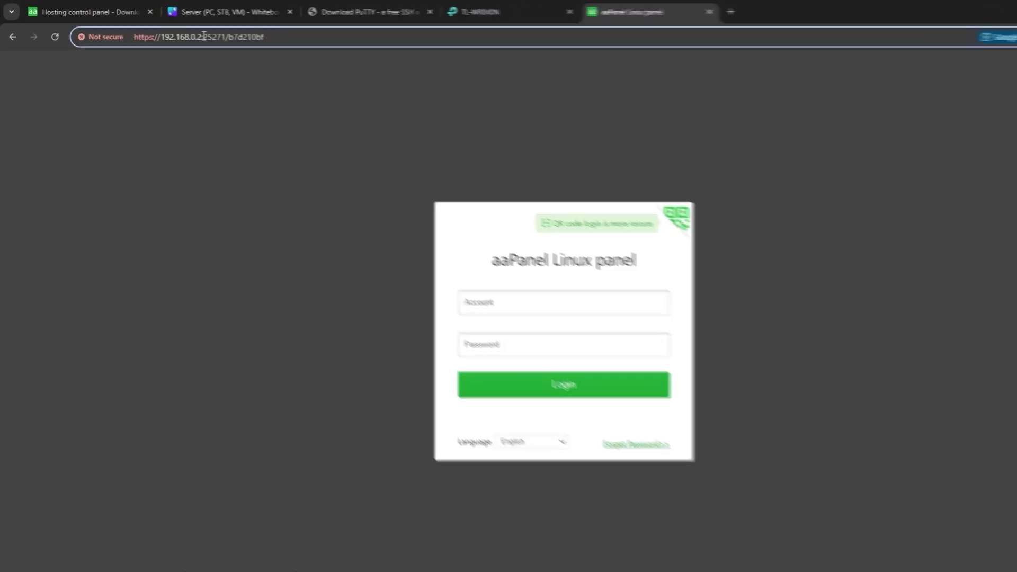
pyautogui.moveTo(183, 36); pyautogui.dragTo(205, 35)
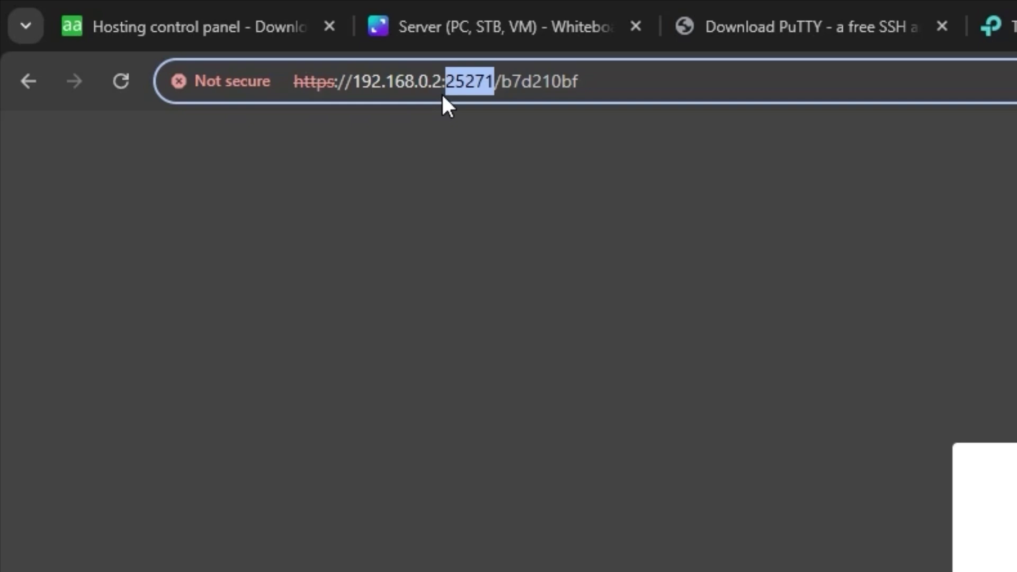
pyautogui.hotkey('alt', 'Tab')
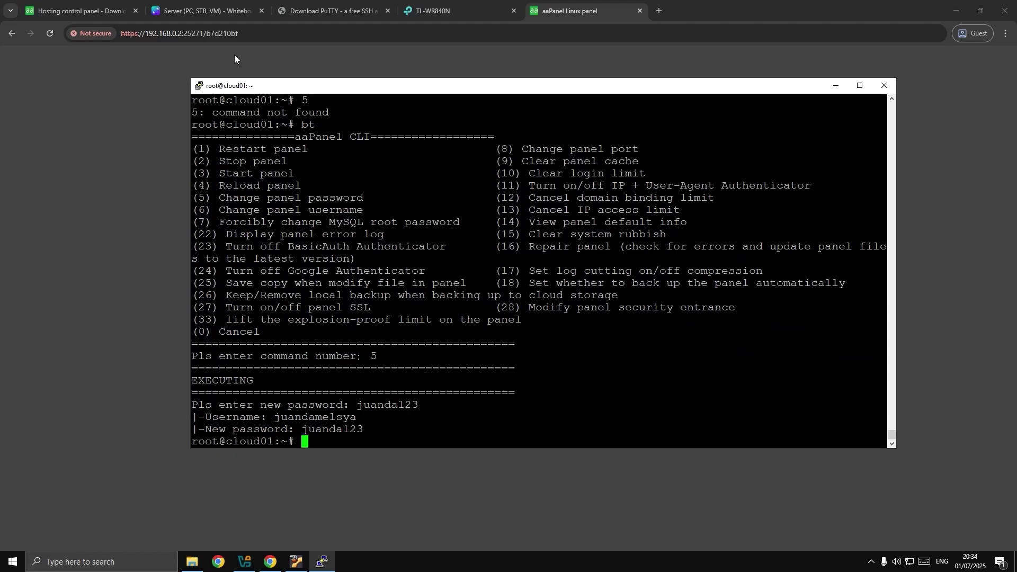
pyautogui.hotkey('alt', 'Tab')
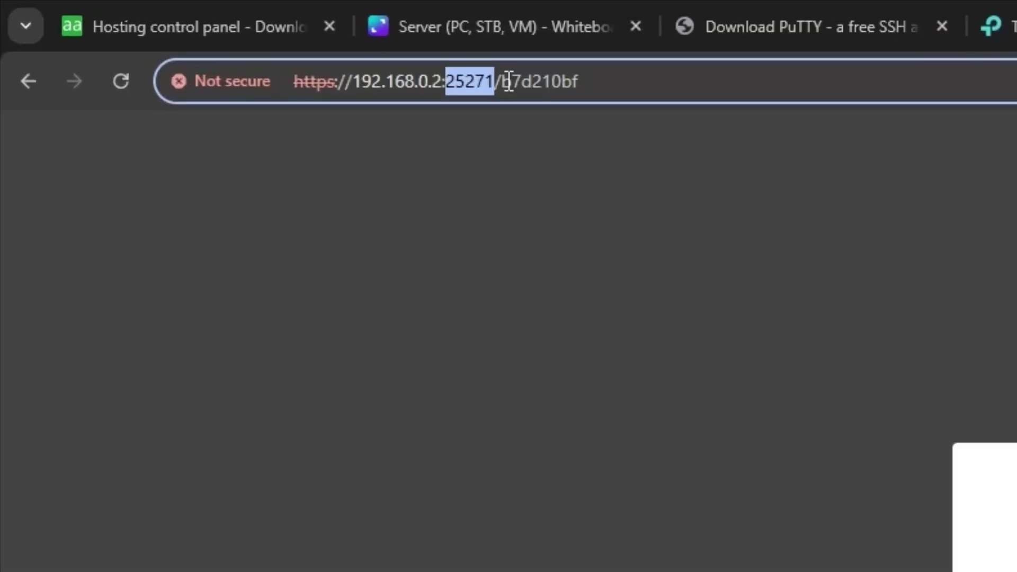
pyautogui.moveTo(207, 34); pyautogui.dragTo(245, 34)
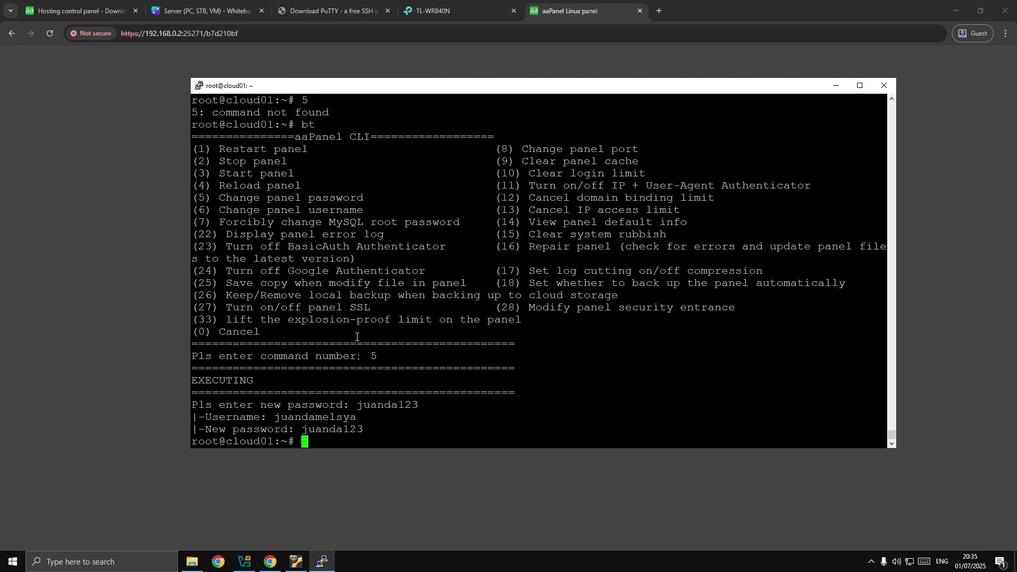
pyautogui.write('bt')
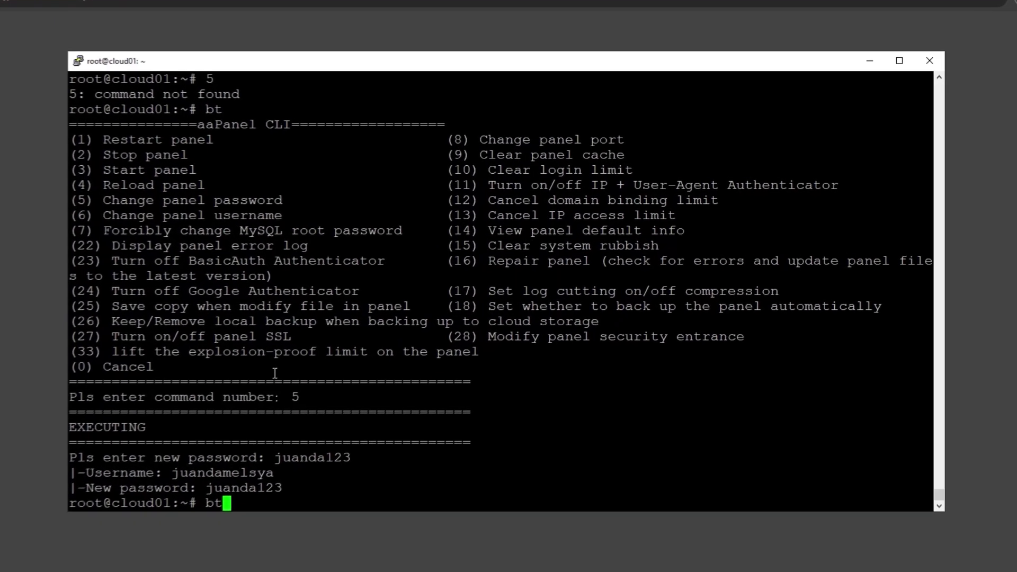
# Change the panel port to 2121 with bt option 8, then reopen the CLI menu.
pyautogui.press('Return')
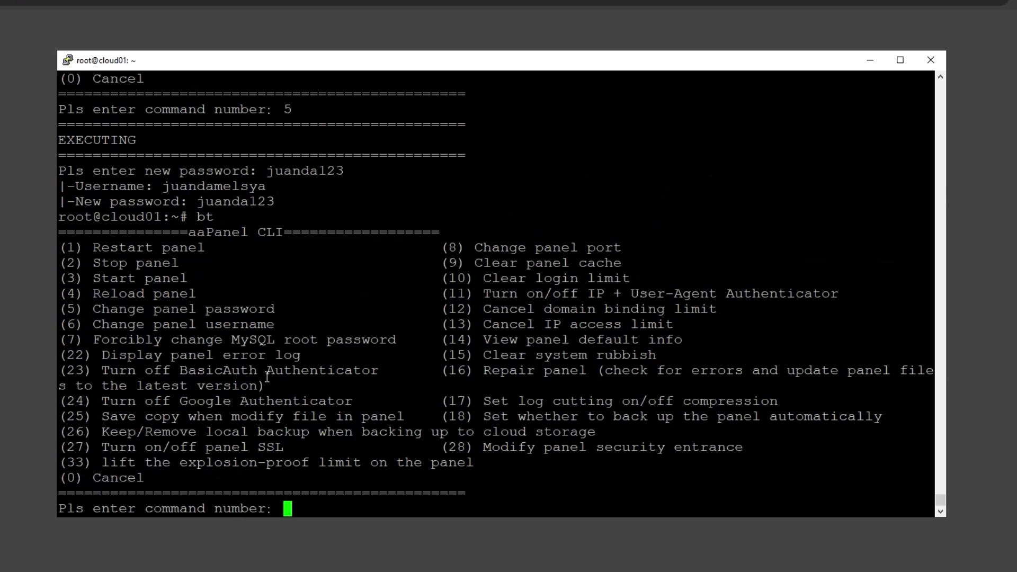
pyautogui.write('8')
pyautogui.press('Return')
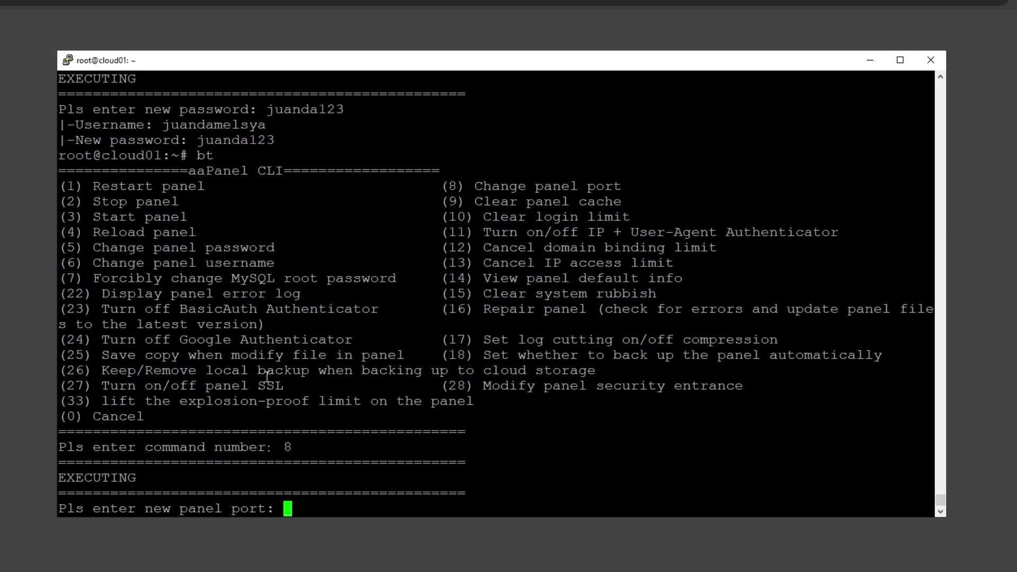
pyautogui.write('2121')
pyautogui.press('Return')
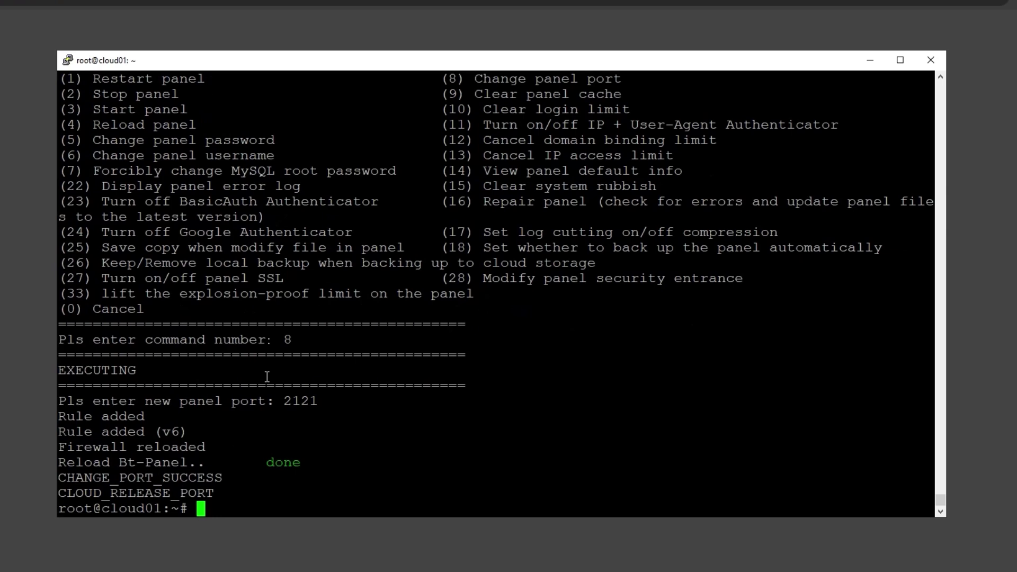
pyautogui.write('bt')
pyautogui.press('Return')
# Set the security entrance to /aapanel with option 28, then reopen the CLI menu.
pyautogui.write('2')
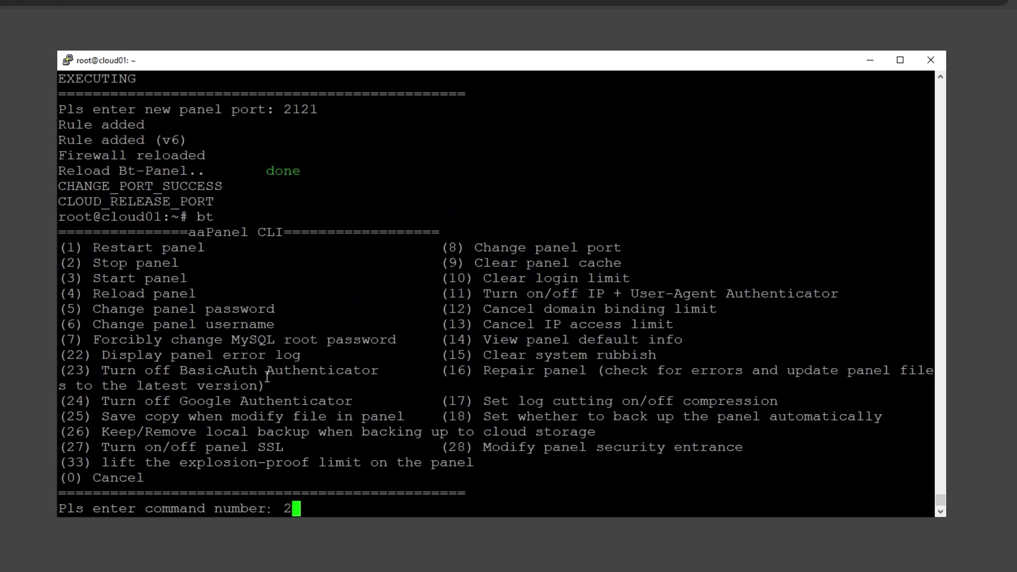
pyautogui.write('8')
pyautogui.press('Return')
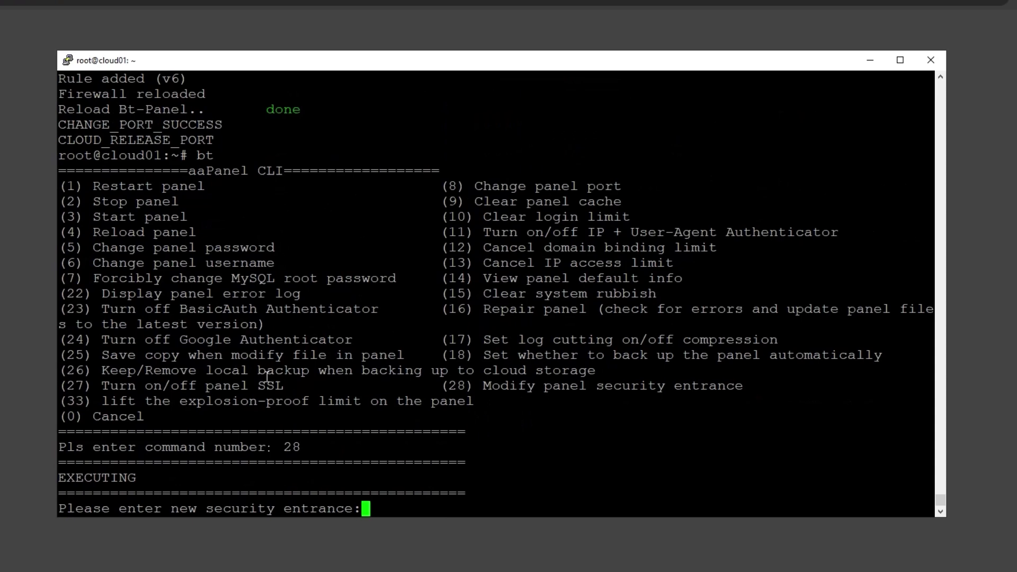
pyautogui.write('/')
pyautogui.write('aapanel')
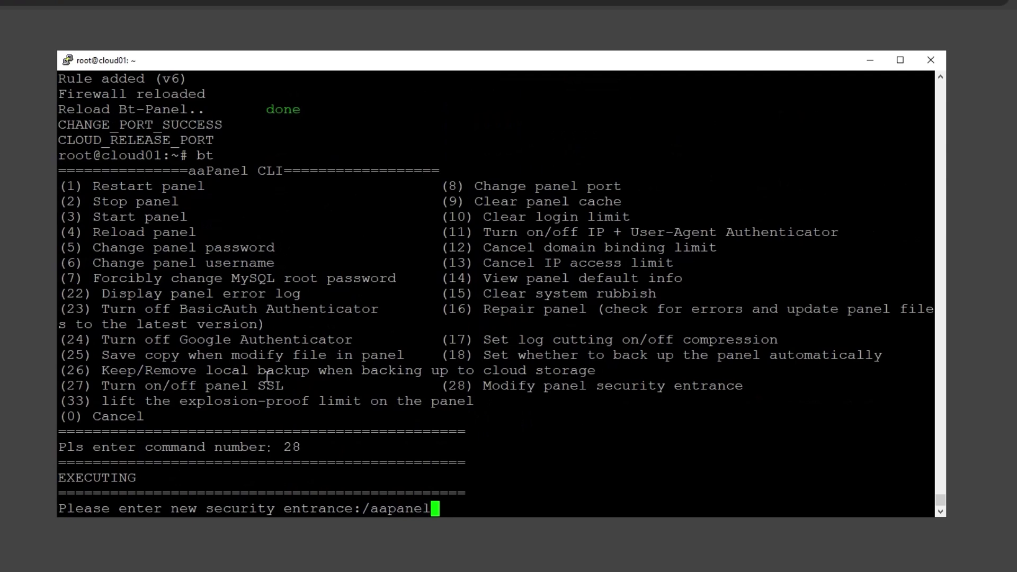
pyautogui.press('Return')
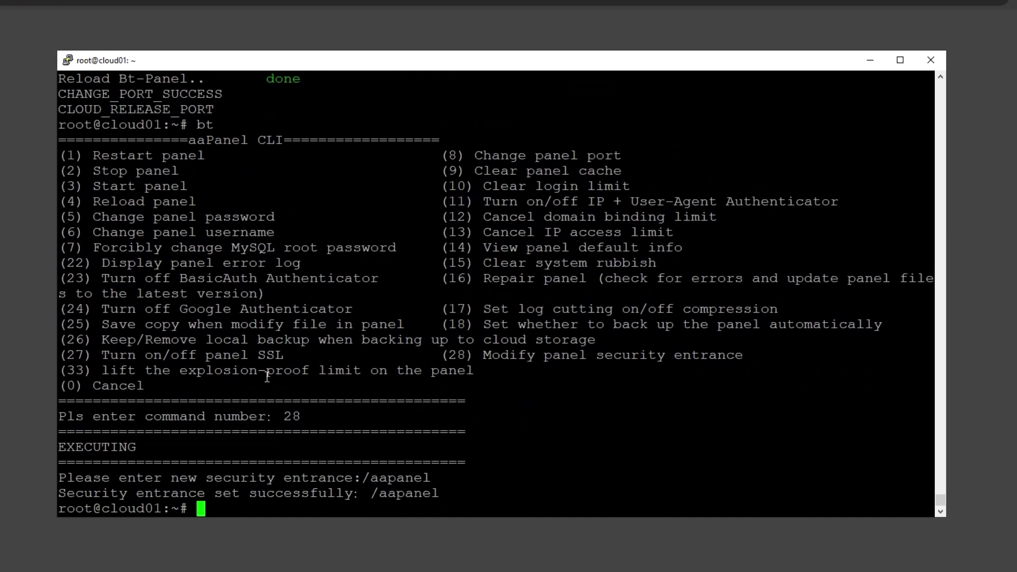
pyautogui.write('bt')
pyautogui.press('Return')
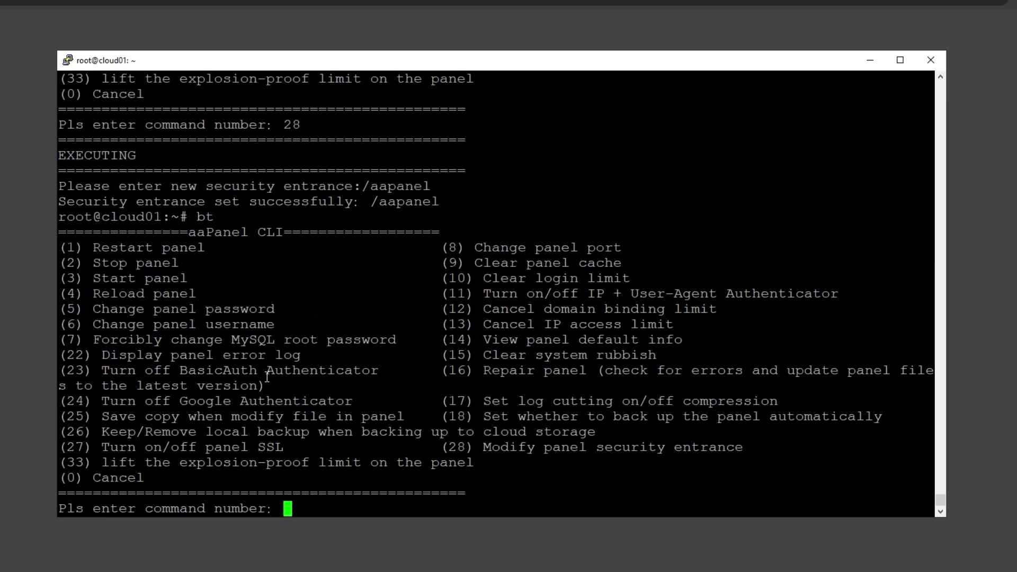
pyautogui.write('14')
pyautogui.press('Return')
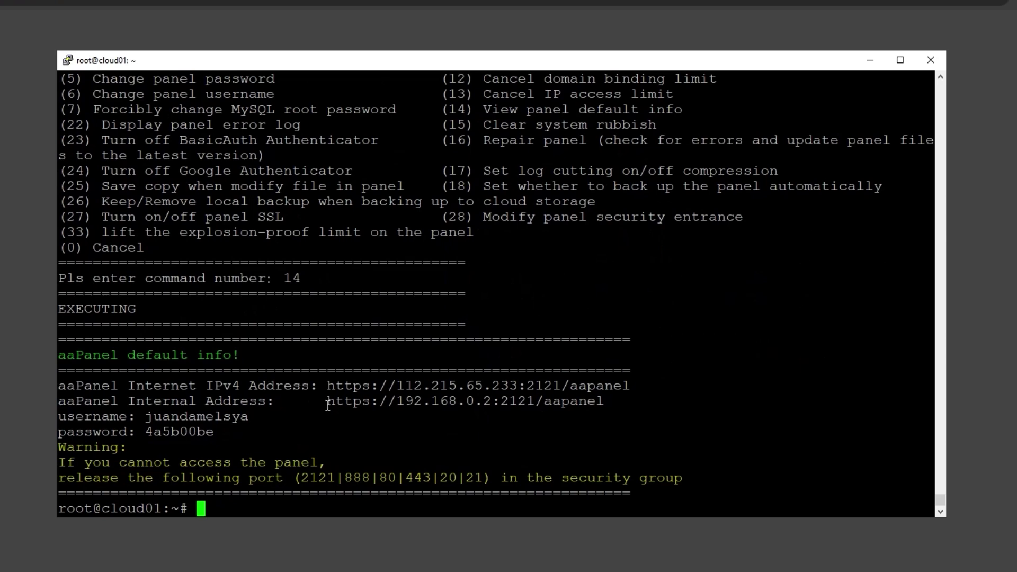
pyautogui.moveTo(330, 401); pyautogui.dragTo(604, 406)
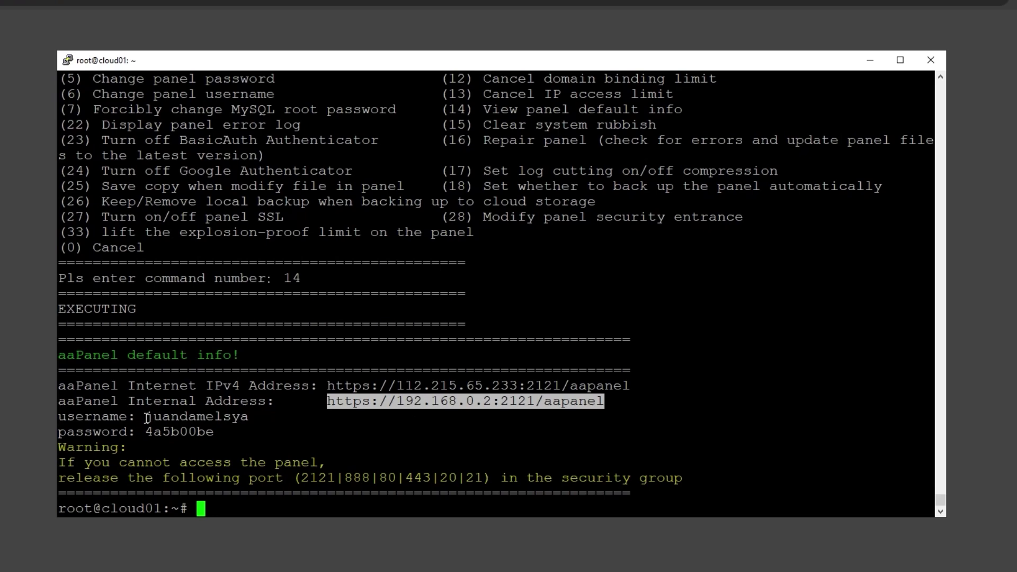
pyautogui.moveTo(145, 418); pyautogui.dragTo(246, 415)
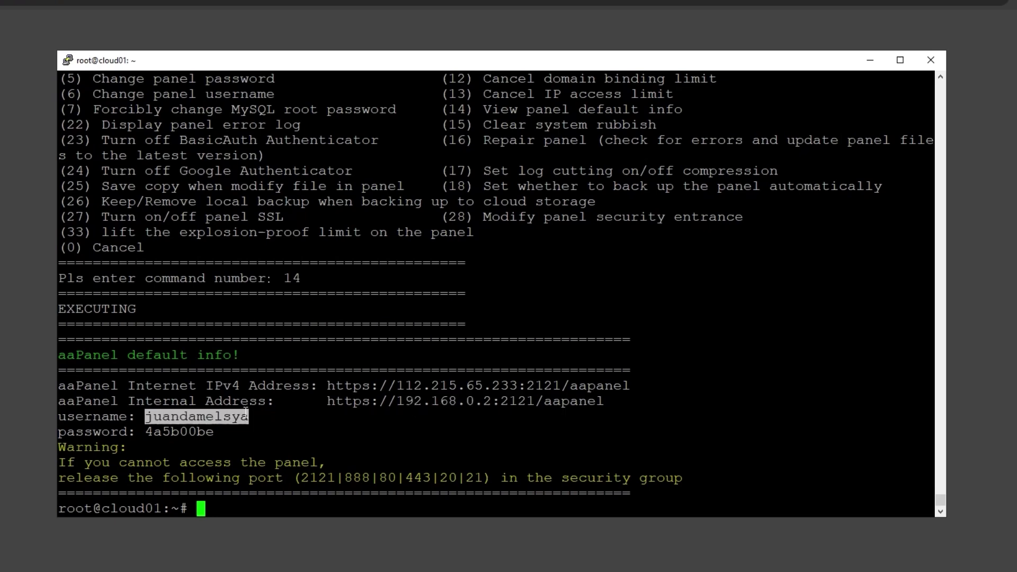
pyautogui.click(223, 417)
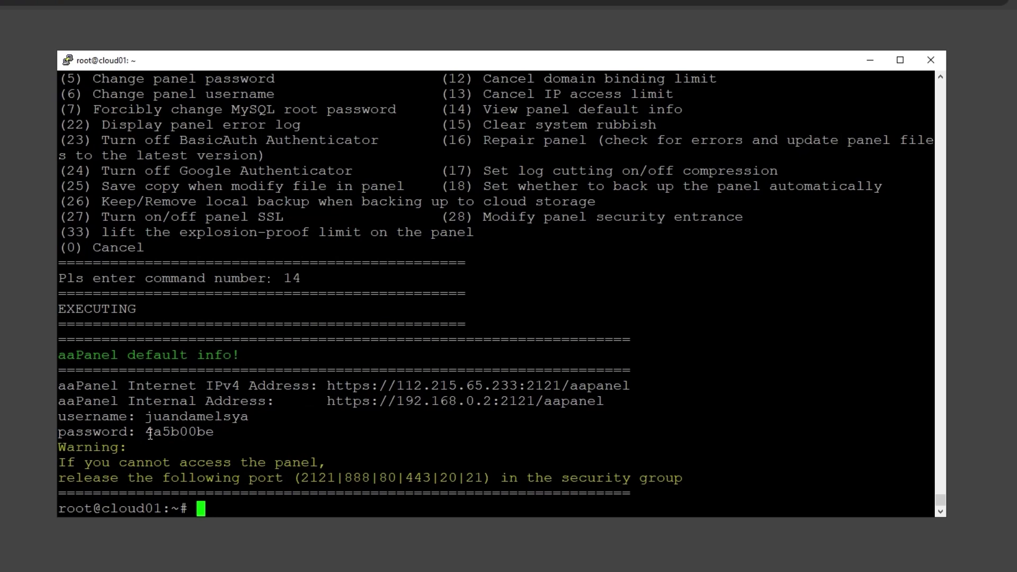
pyautogui.moveTo(149, 434); pyautogui.dragTo(213, 434)
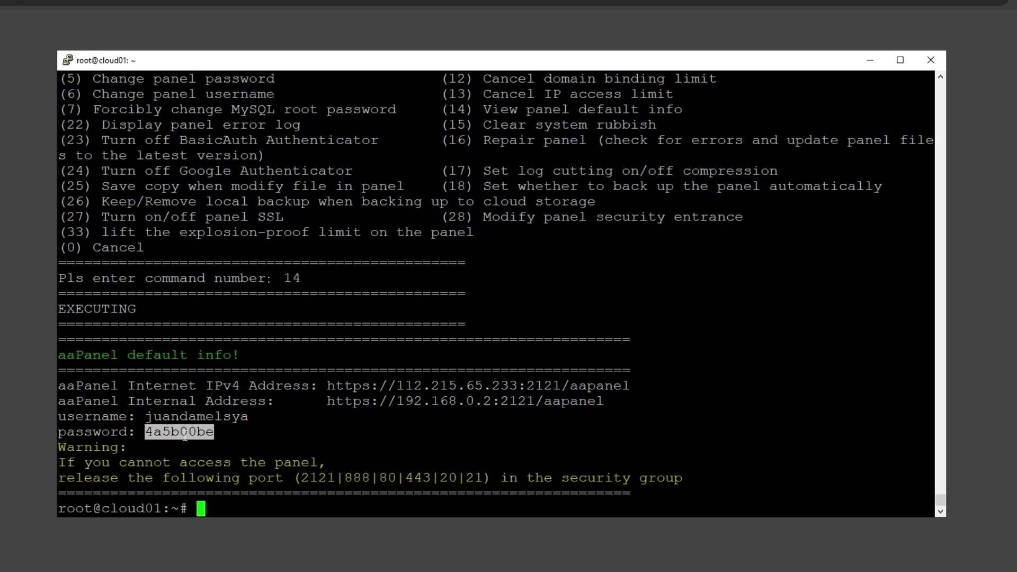
pyautogui.moveTo(328, 402); pyautogui.dragTo(611, 386)
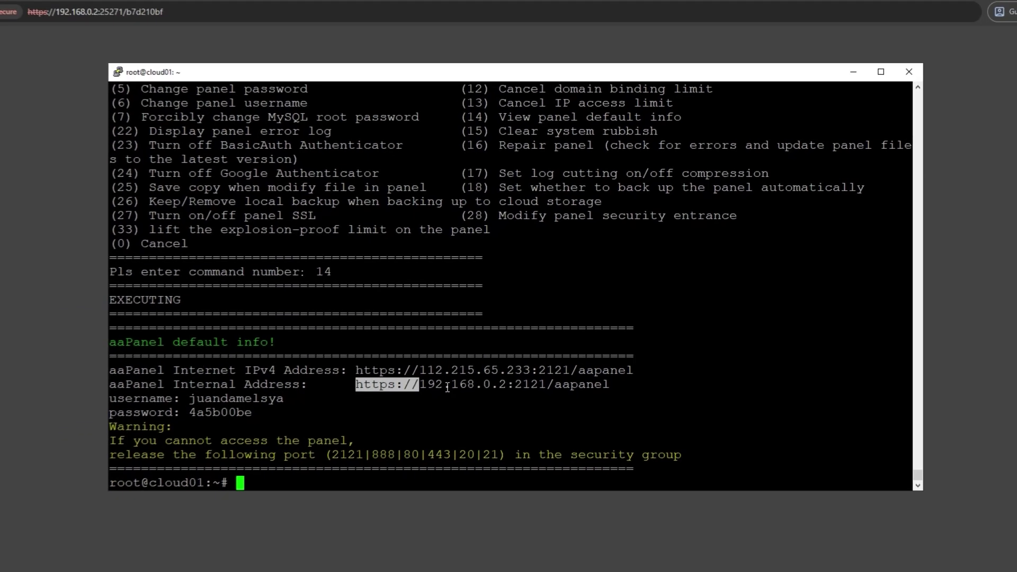
pyautogui.hotkey('ctrl', 'c')
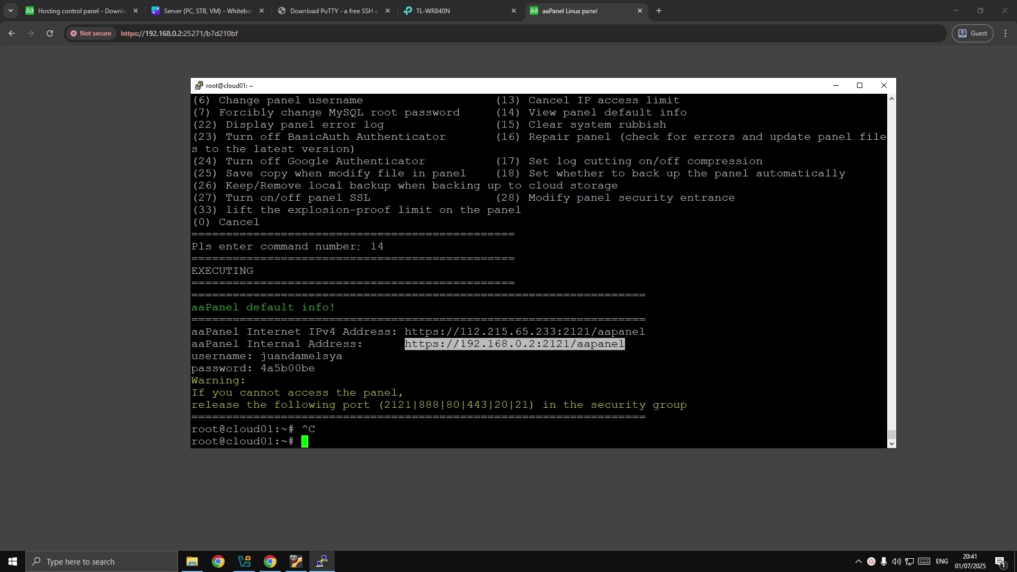
pyautogui.click(358, 31)
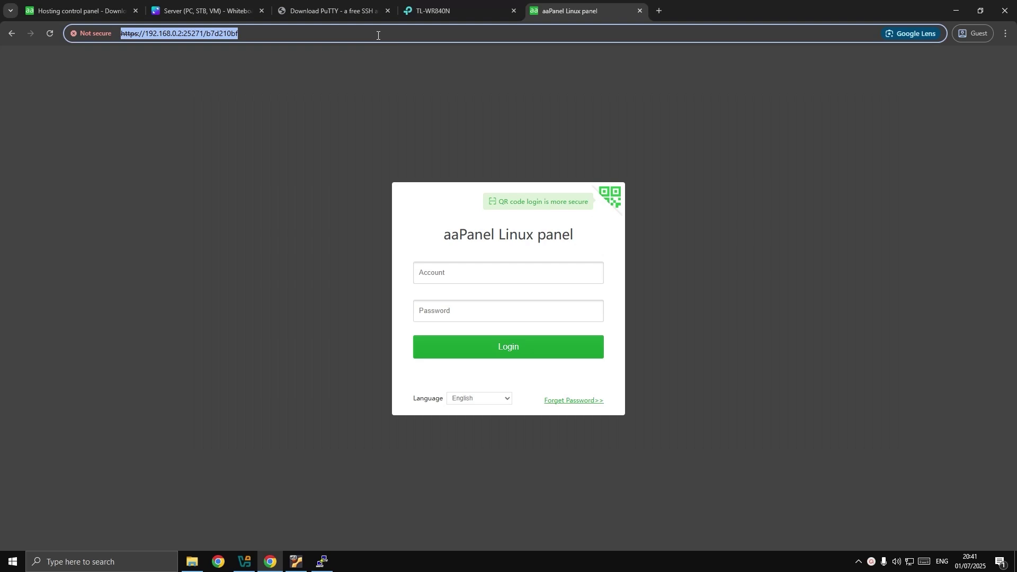
pyautogui.hotkey('ctrl', 'v')
pyautogui.press('Return')
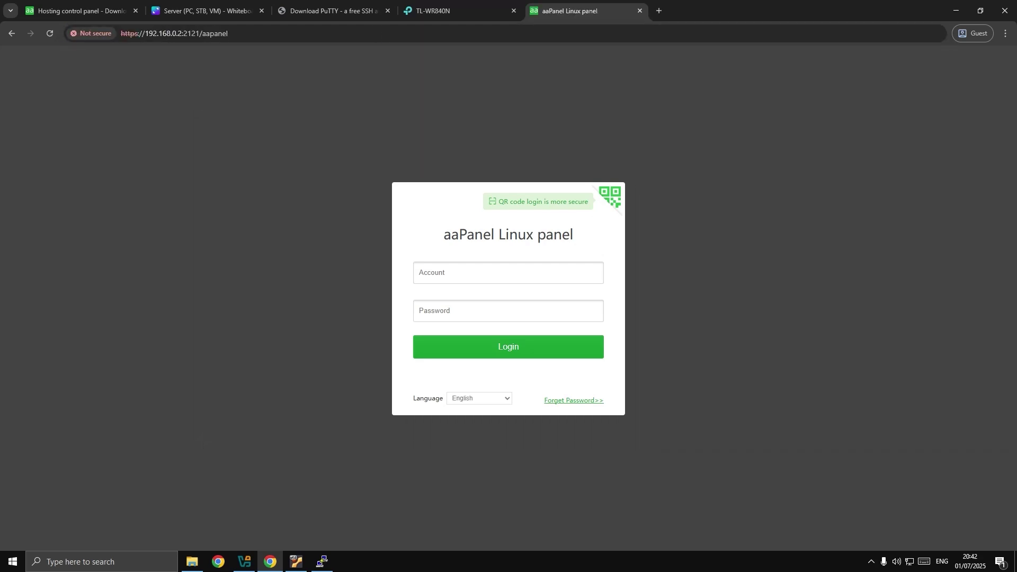
pyautogui.click(508, 273)
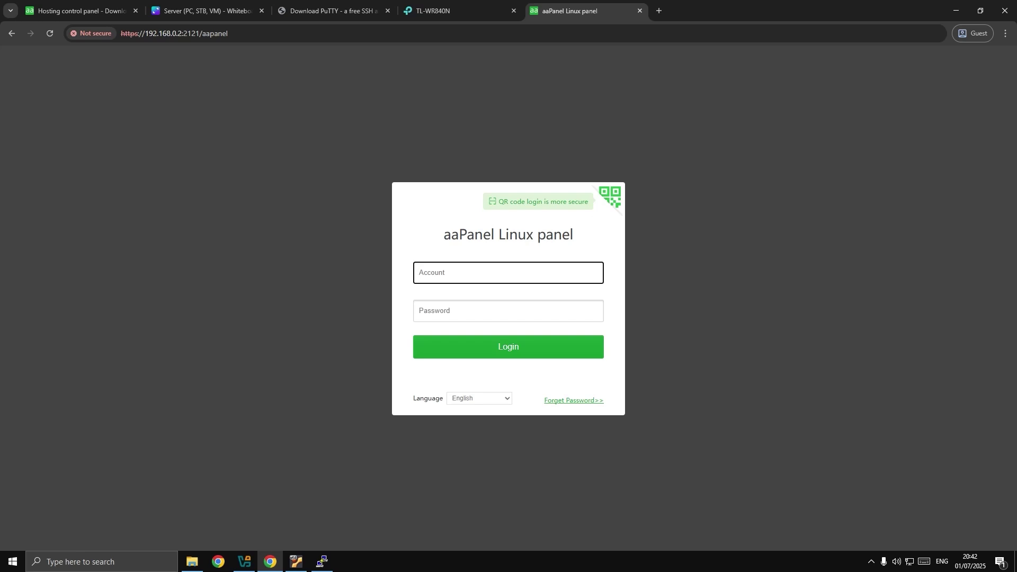
pyautogui.write('juandamelsya')
pyautogui.press('Return')
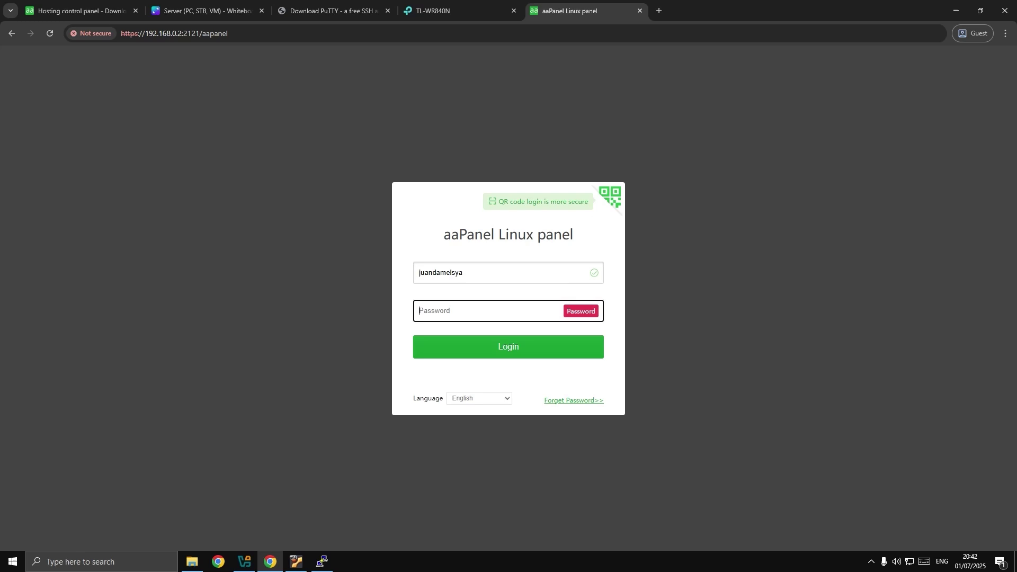
pyautogui.write('••••••')
pyautogui.press('Return')
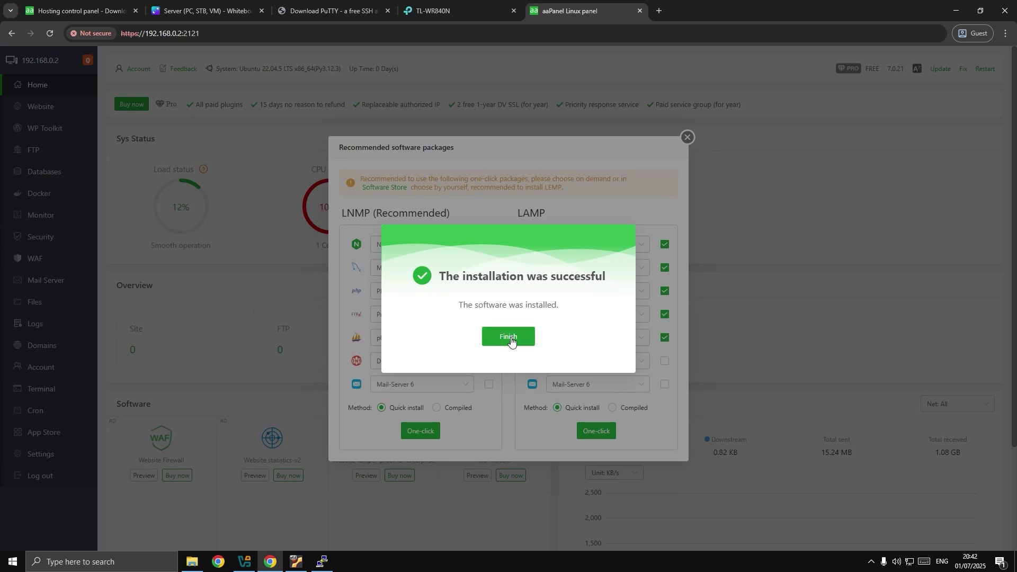
# Dismiss the success message and one-click install the recommended LNMP package set.
pyautogui.click(509, 338)
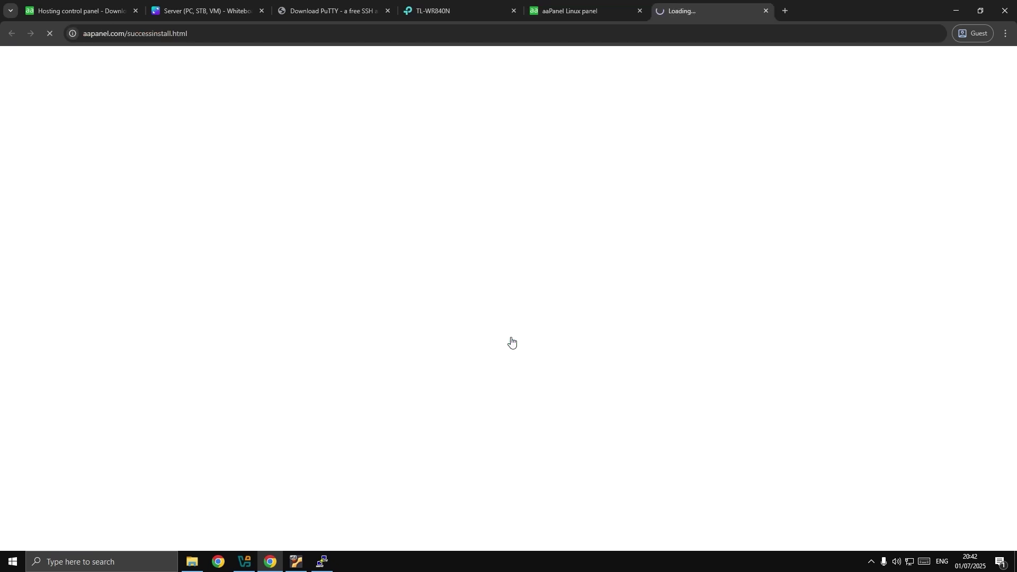
pyautogui.click(581, 8)
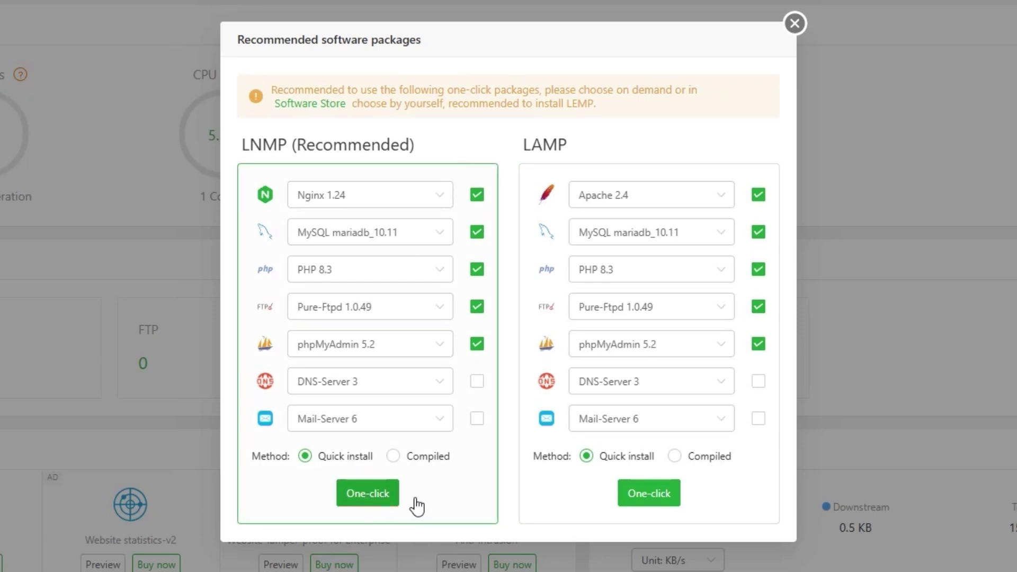
pyautogui.click(371, 494)
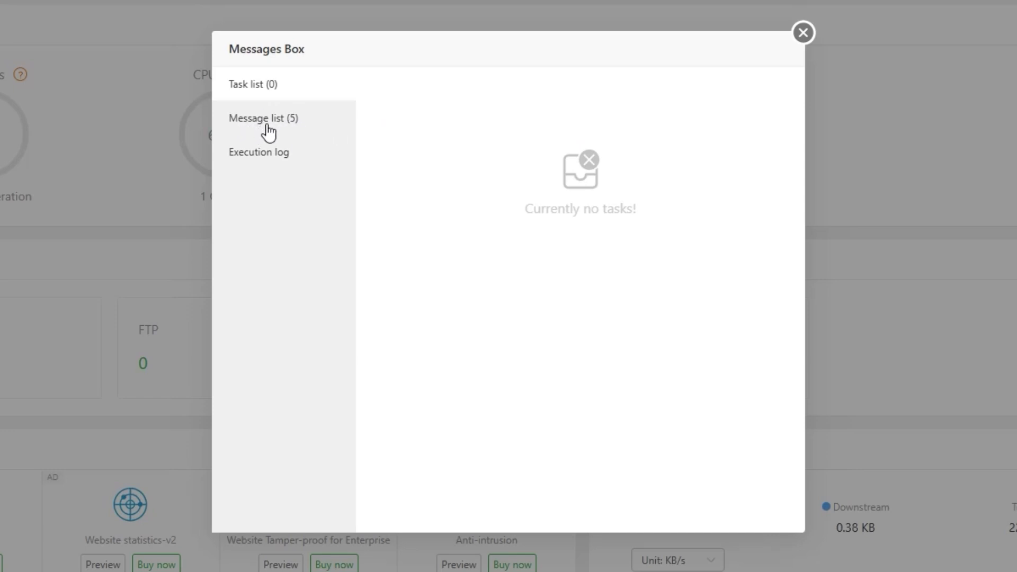
# Review the five install messages, close the Messages Box, and skip the account sign-up prompt.
pyautogui.moveTo(268, 125); pyautogui.dragTo(264, 127)
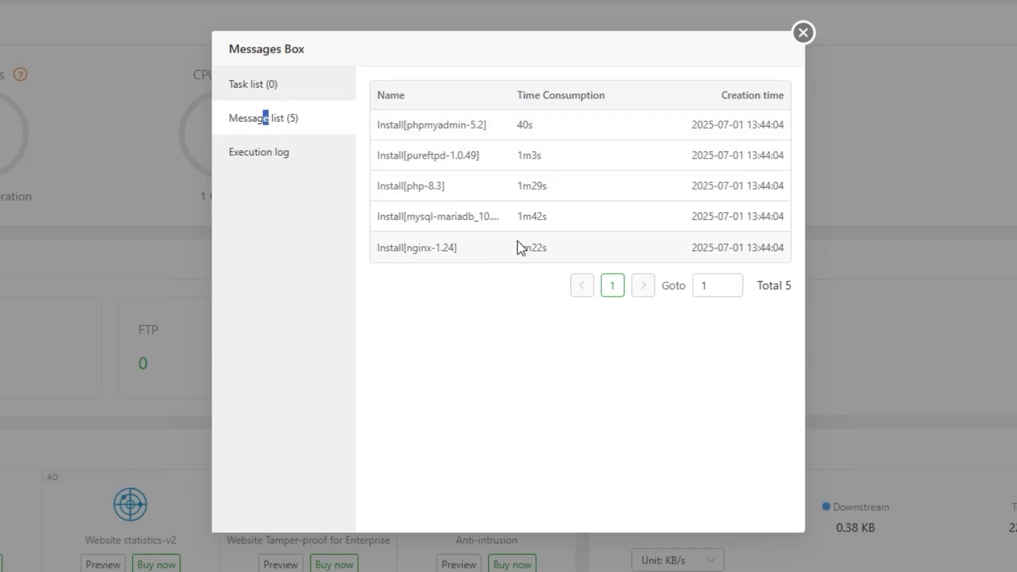
pyautogui.click(803, 33)
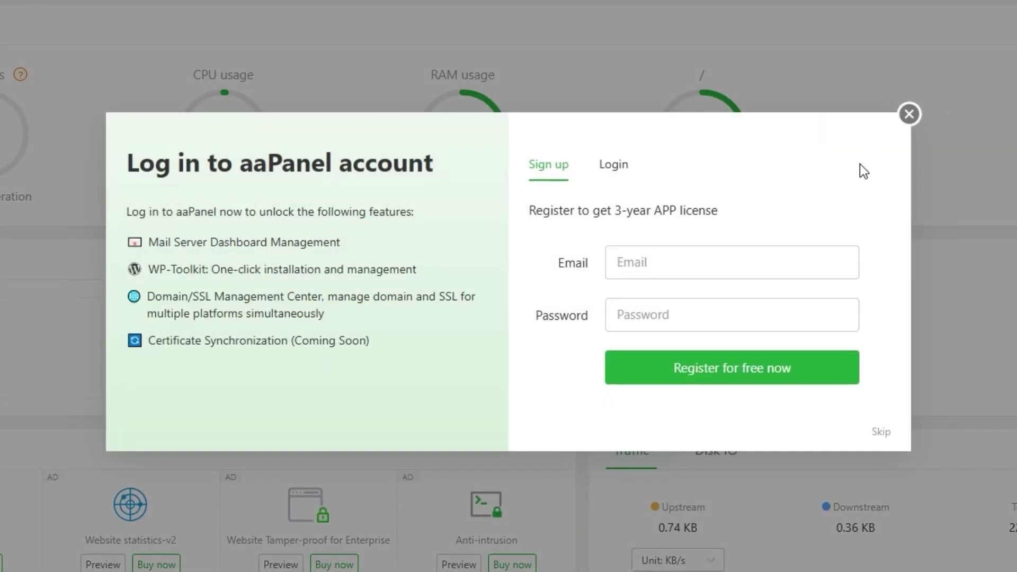
pyautogui.click(881, 433)
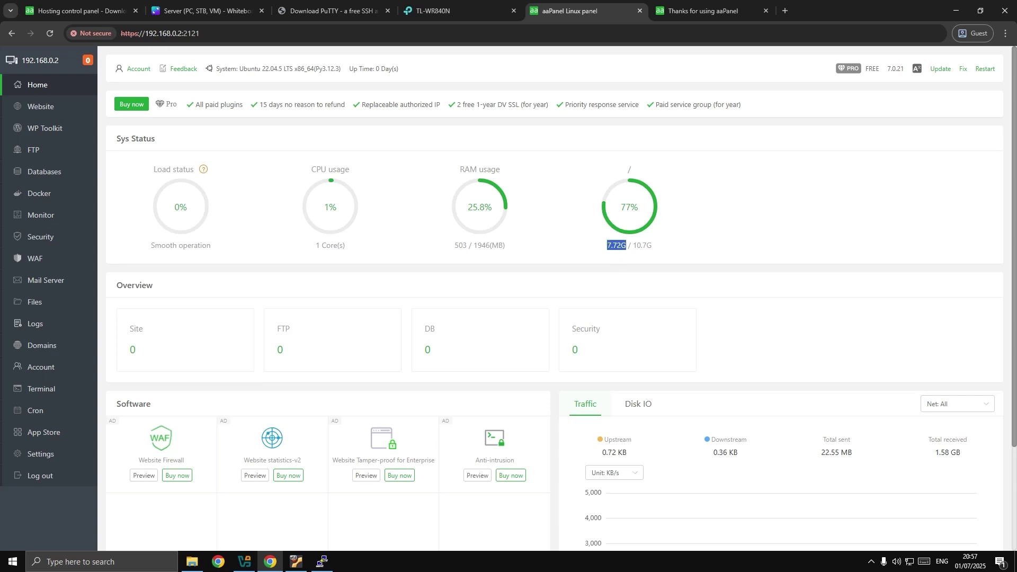
# Open the Website section's empty PHP project list and try the Add site domain field.
pyautogui.moveTo(632, 246); pyautogui.dragTo(654, 251)
pyautogui.click(652, 257)
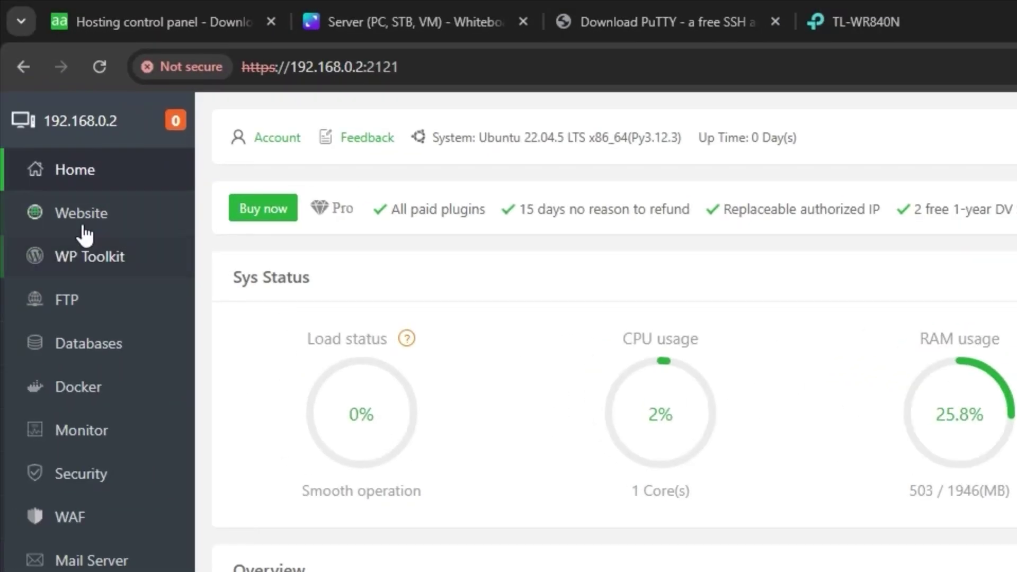
pyautogui.click(80, 225)
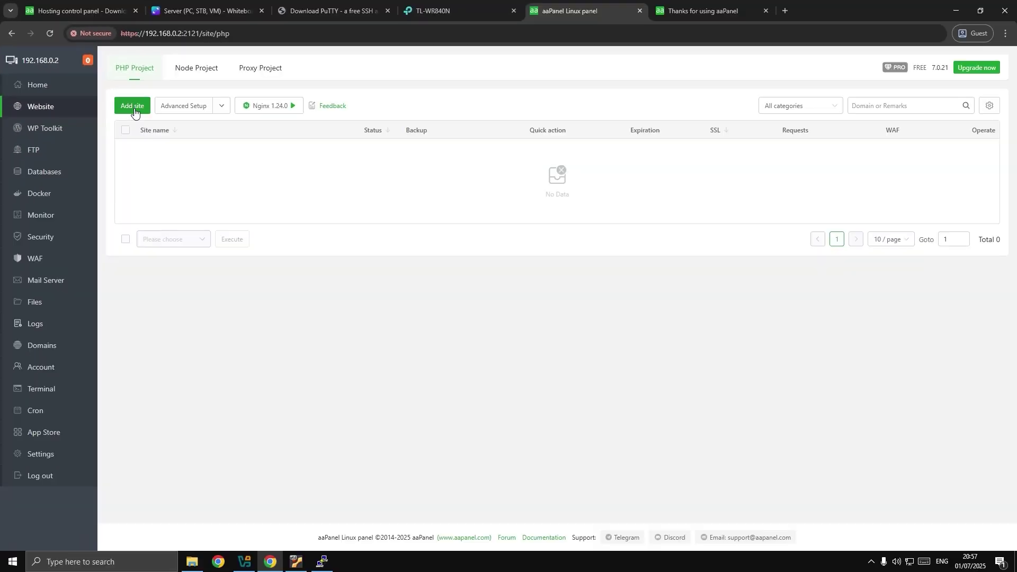
pyautogui.click(264, 209)
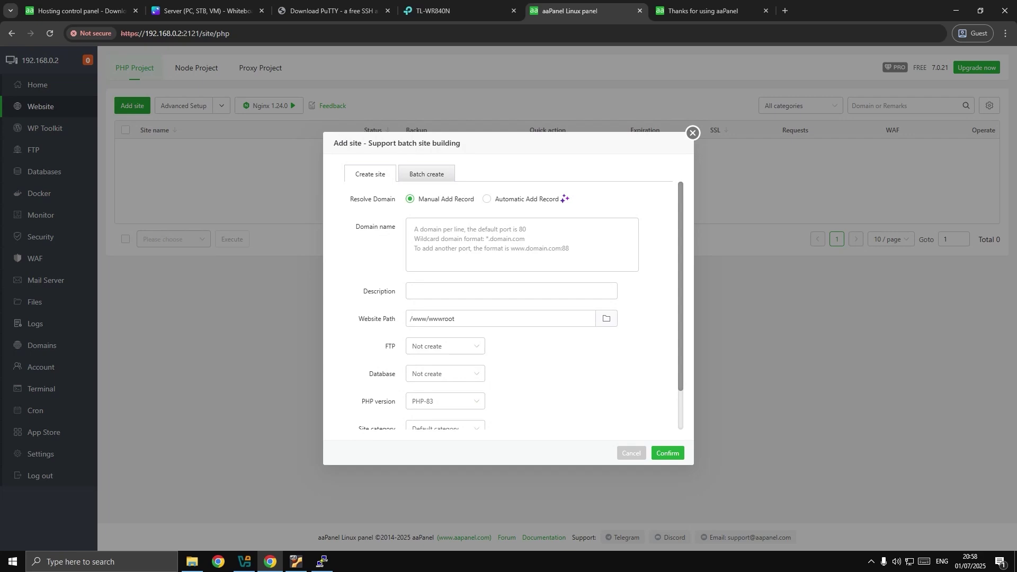
pyautogui.click(481, 239)
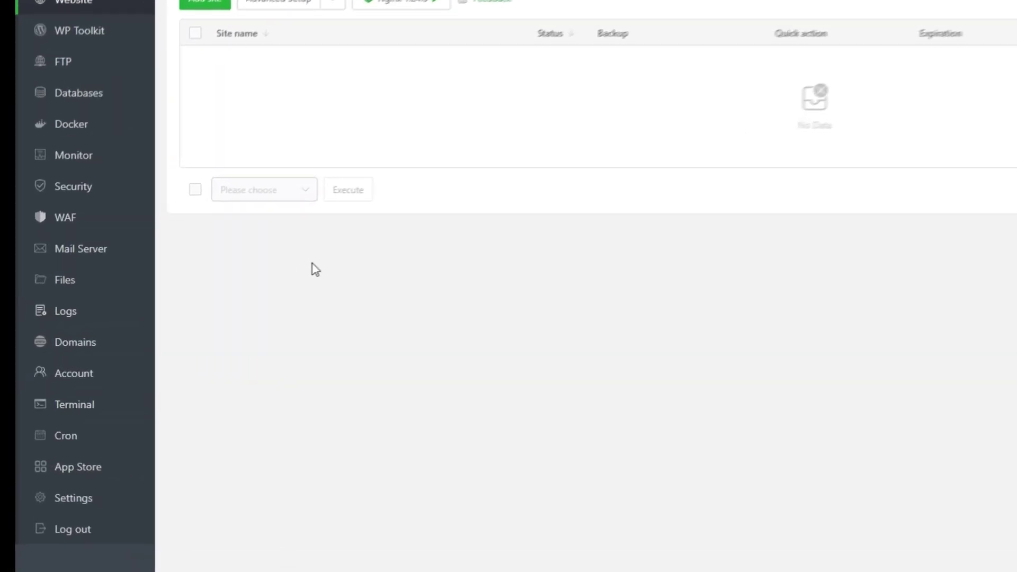
# In Files, browse from the root directory into /etc and select the hosts file.
pyautogui.click(119, 280)
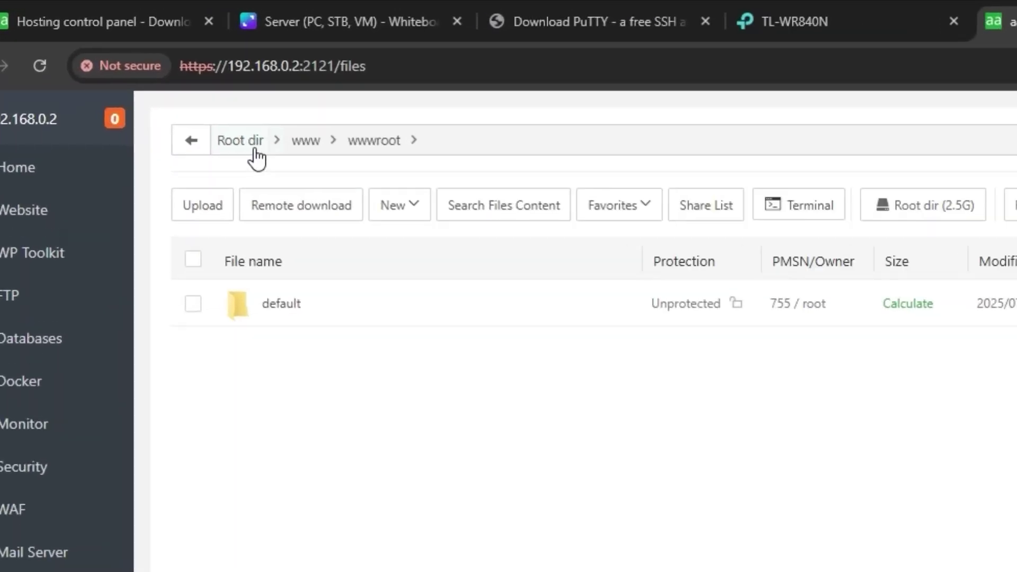
pyautogui.click(165, 83)
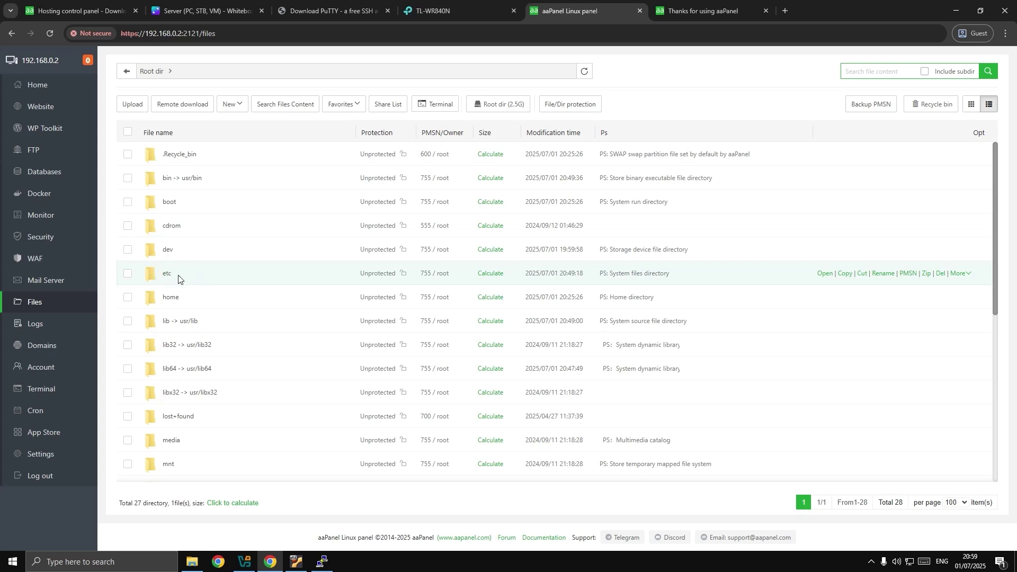
pyautogui.doubleClick(182, 277)
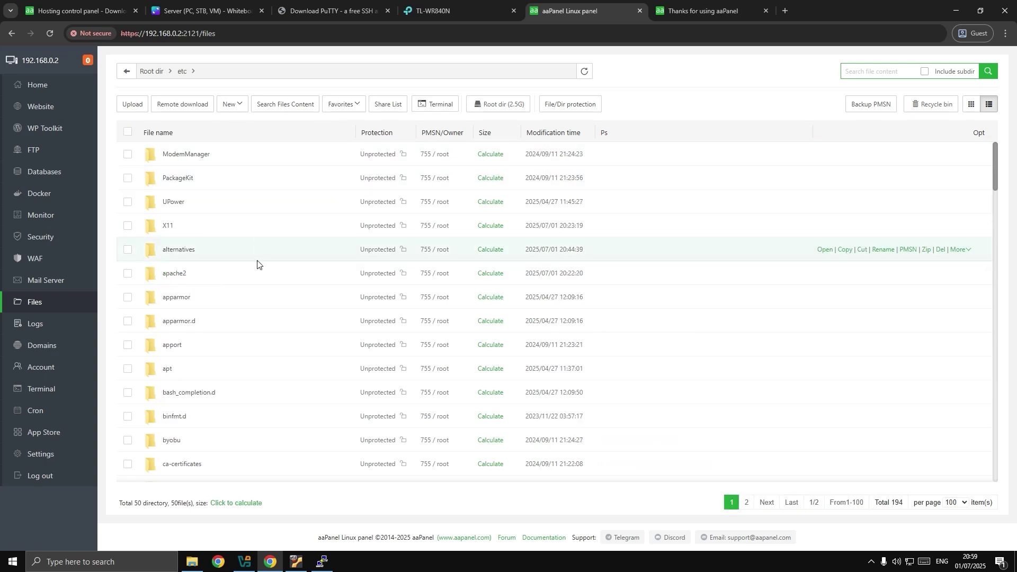
pyautogui.scroll(-20, 256, 265)
pyautogui.scroll(-5, 257, 272)
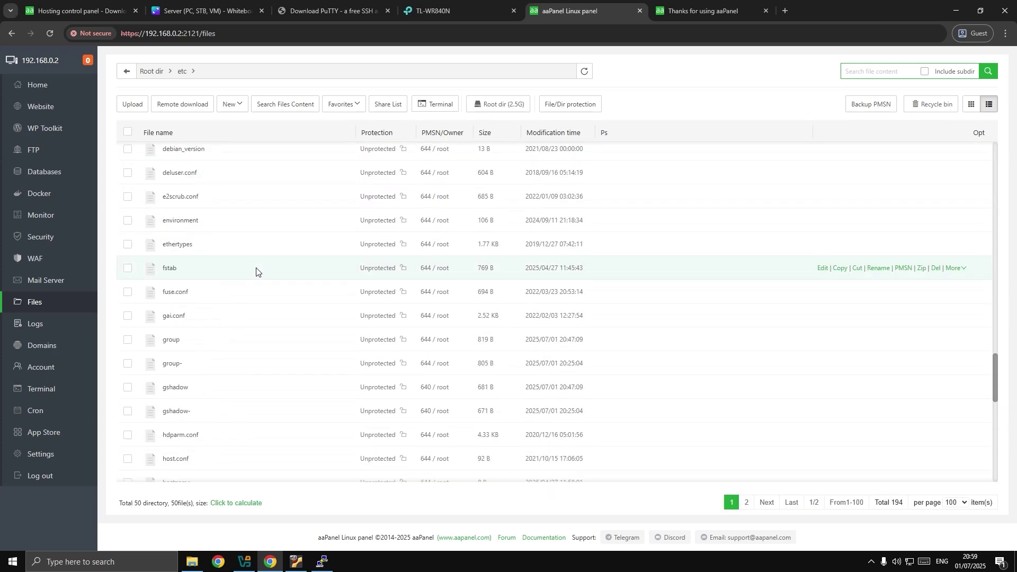
pyautogui.scroll(-6, 256, 271)
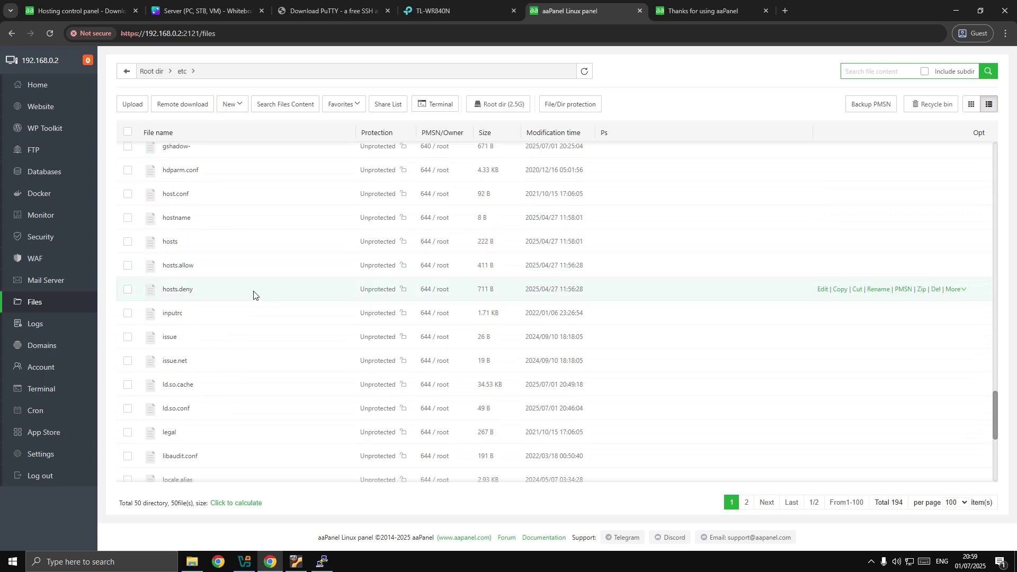
pyautogui.click(202, 246)
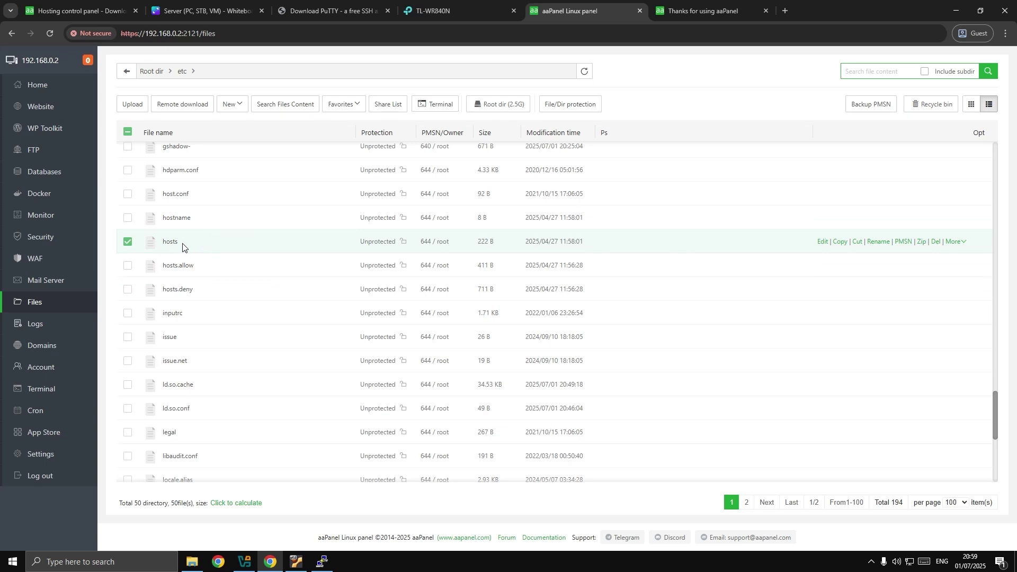
# Add the line '127.0.0.1 juandamelsya.test' to /etc/hosts, save it, and close the editor.
pyautogui.doubleClick(202, 243)
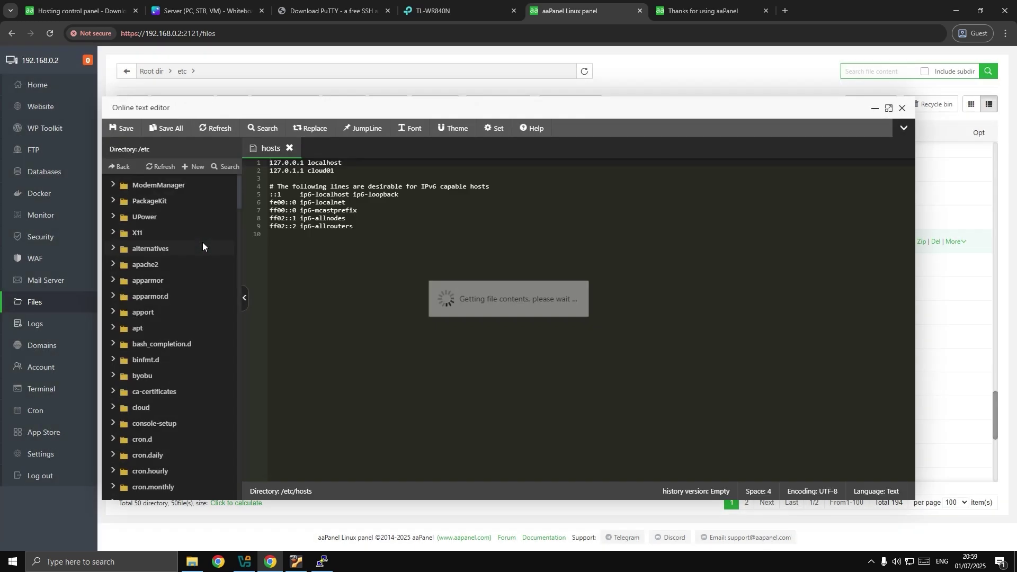
pyautogui.click(344, 171)
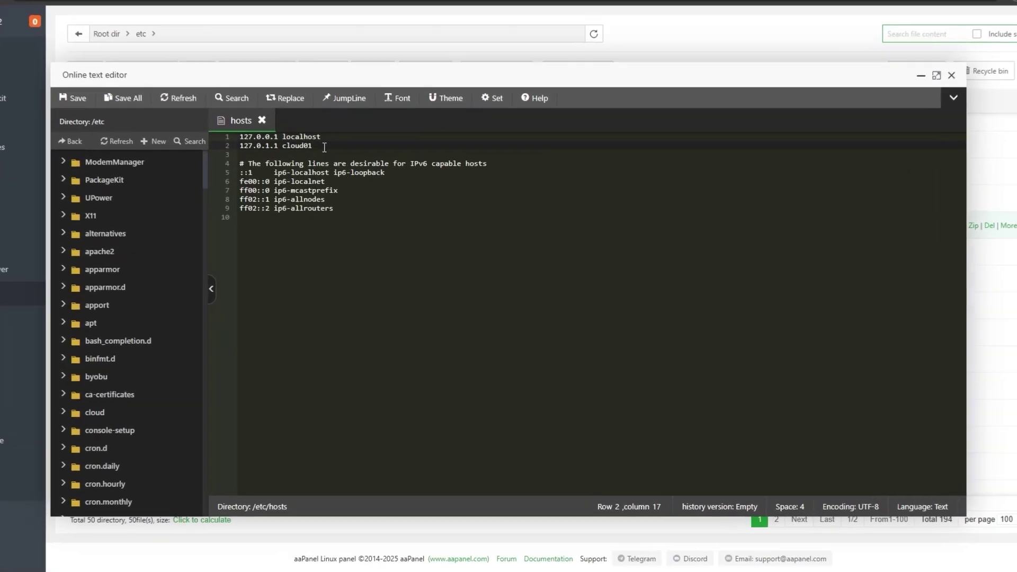
pyautogui.click(271, 164)
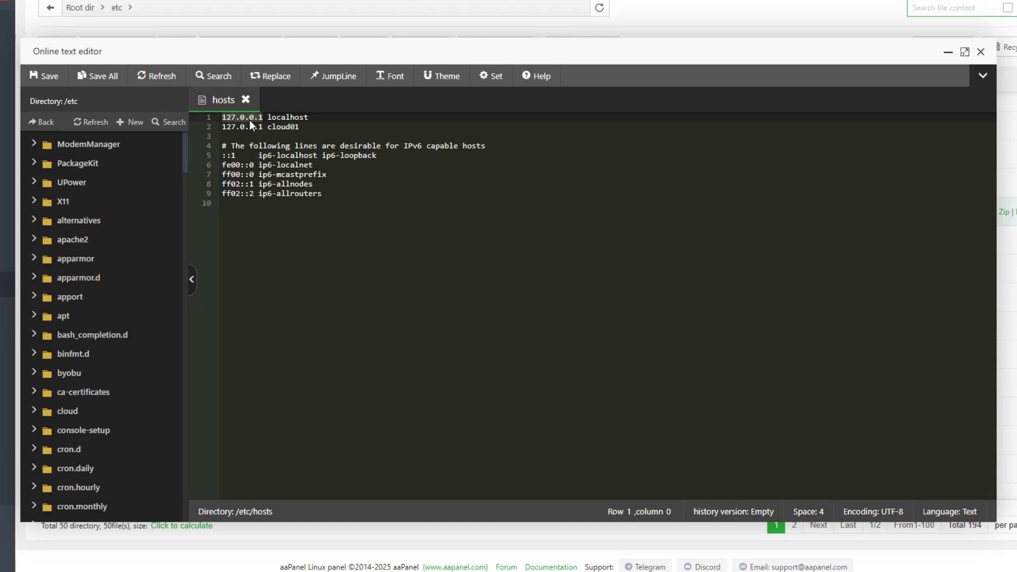
pyautogui.click(314, 127)
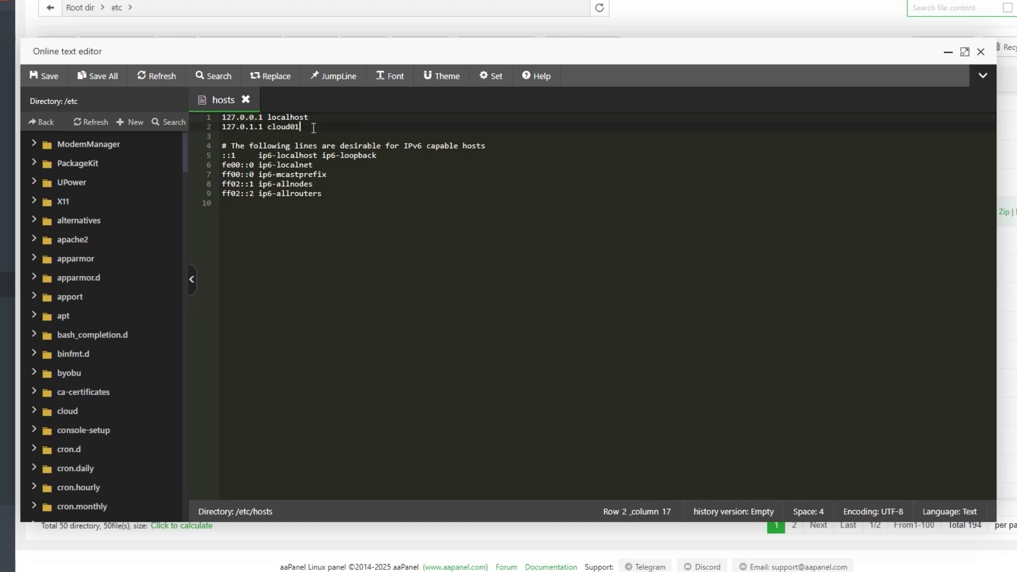
pyautogui.press('Return')
pyautogui.write('127.0.0.1')
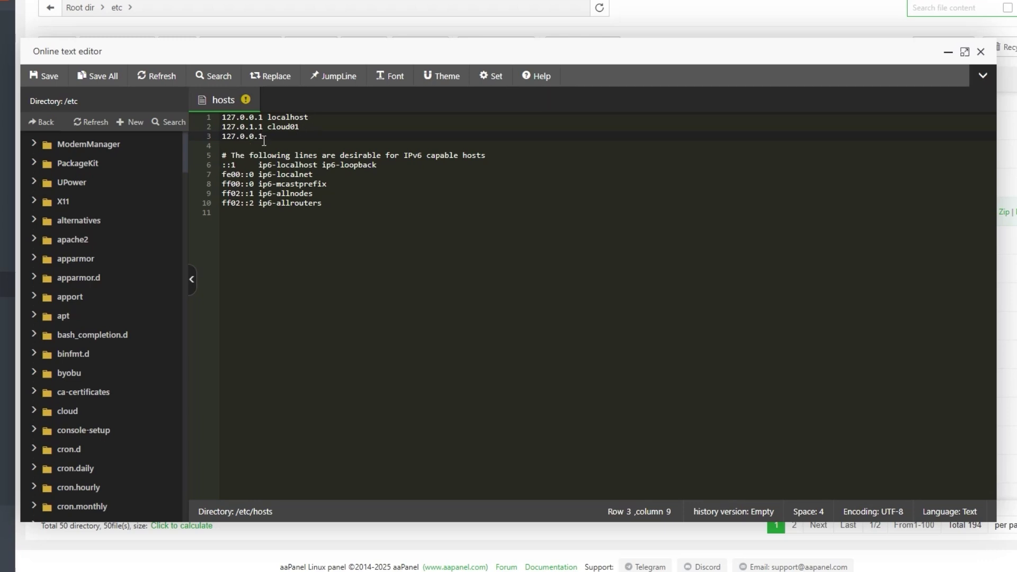
pyautogui.hotkey('shift', 'Home')
pyautogui.click(279, 137)
pyautogui.write('juandamelsya.test')
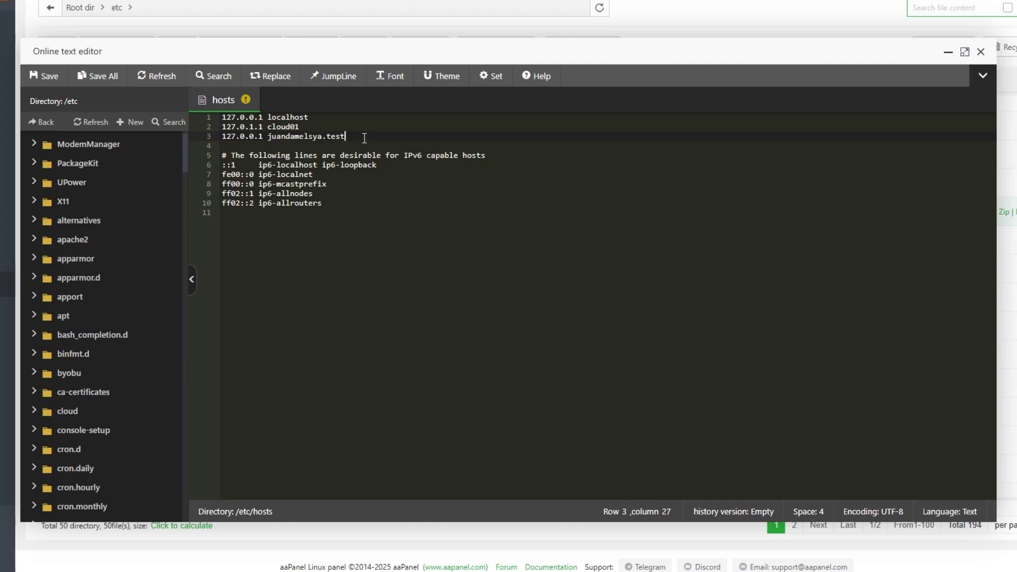
pyautogui.hotkey('ctrl', 's')
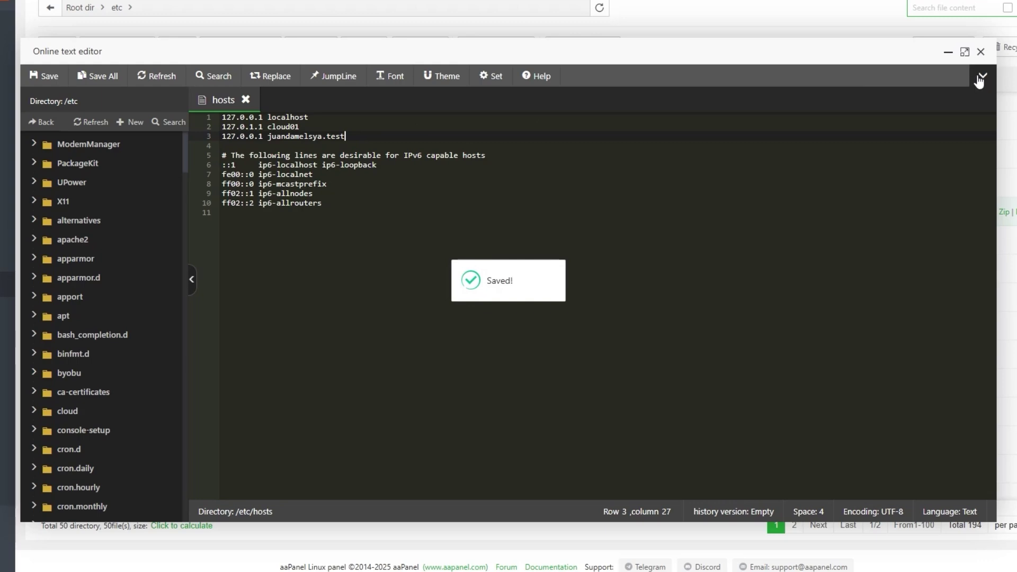
pyautogui.click(981, 51)
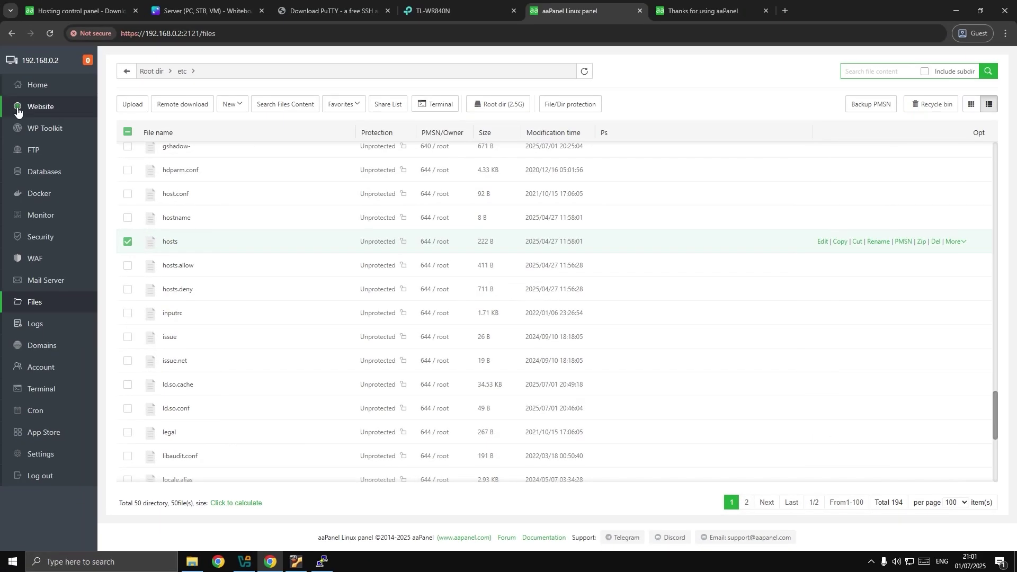
# Start a new site with the domain juandamelsya.test:2122.
pyautogui.click(51, 108)
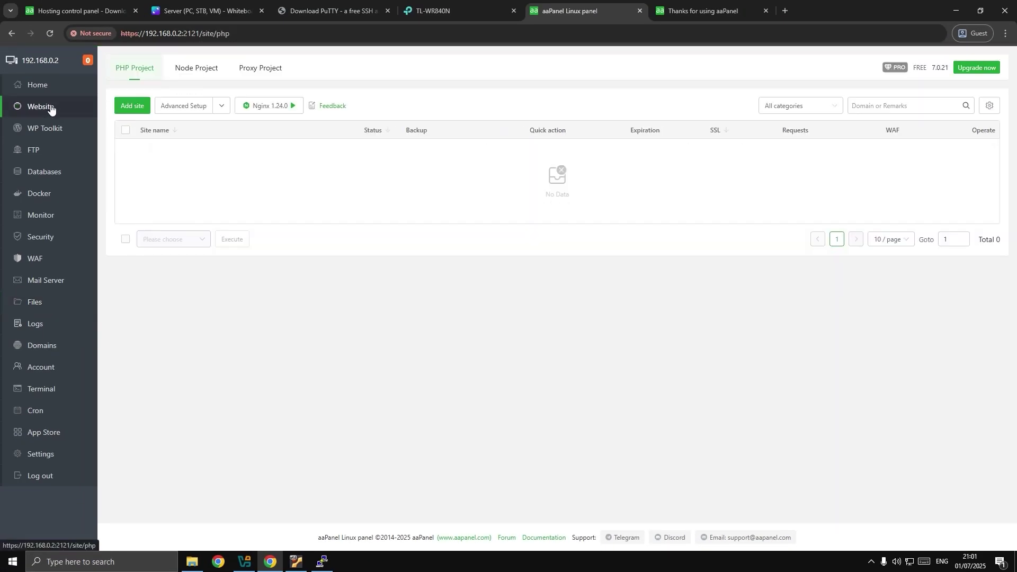
pyautogui.click(132, 106)
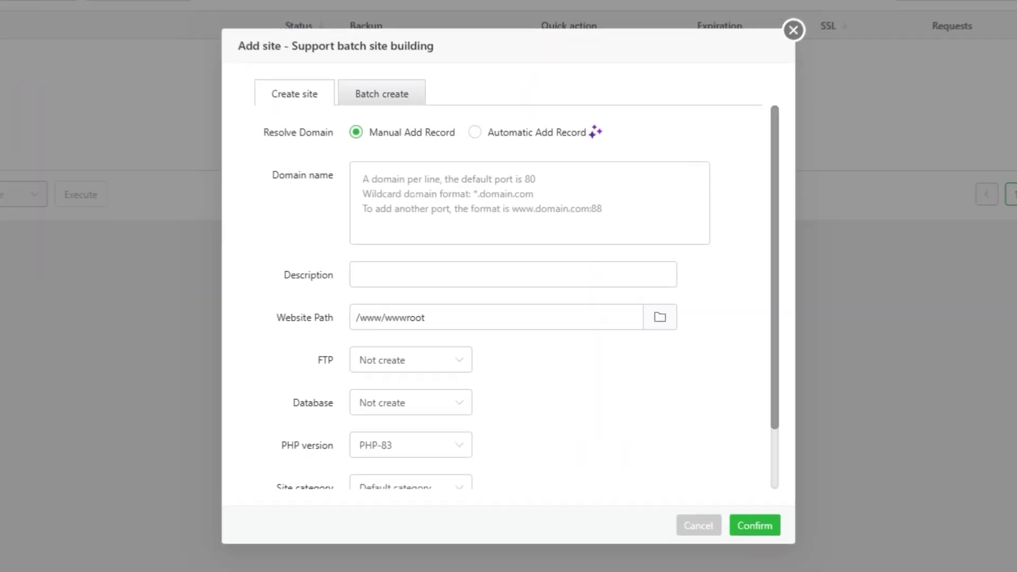
pyautogui.click(521, 244)
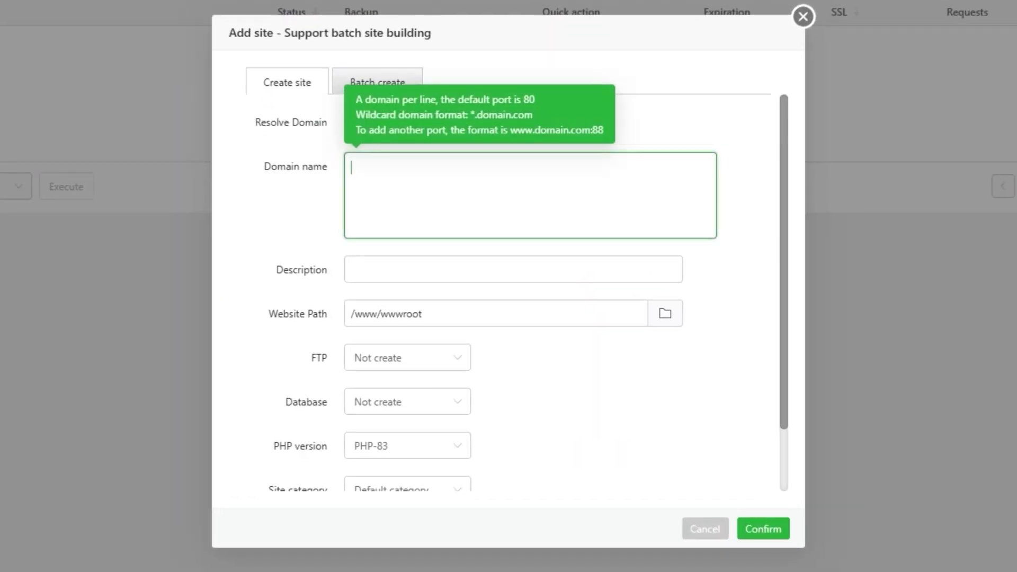
pyautogui.write('juandamel')
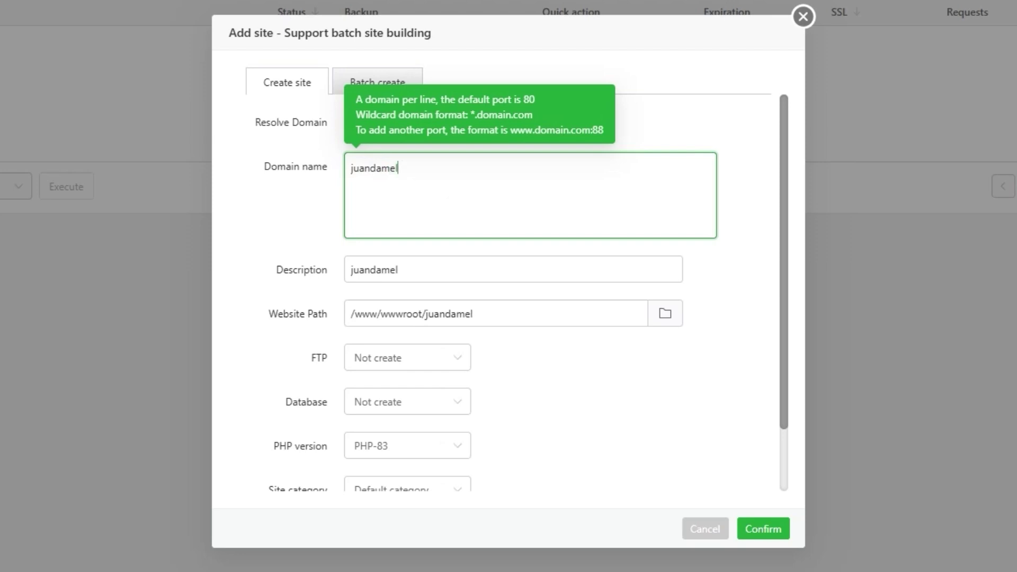
pyautogui.write('sya.test')
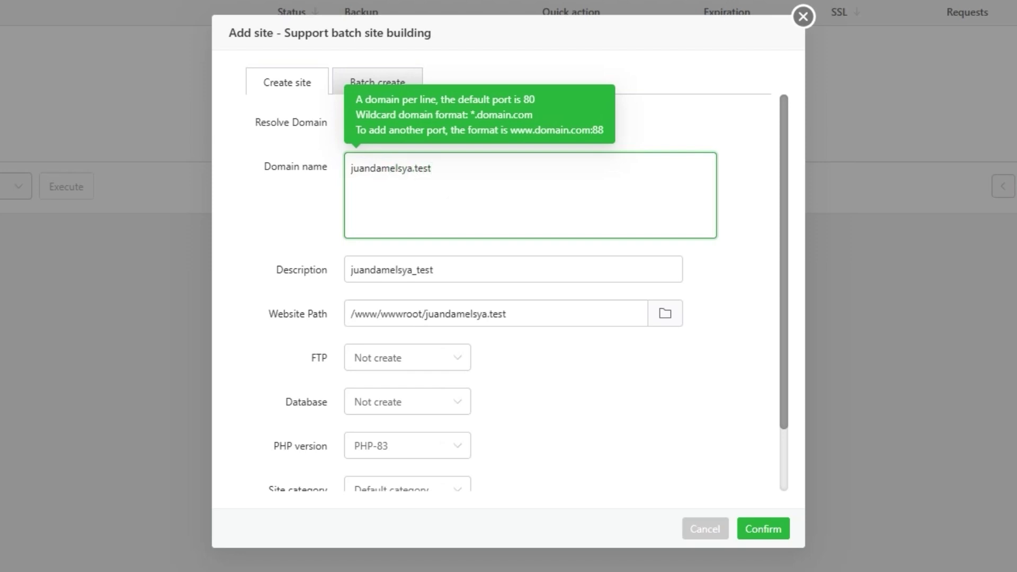
pyautogui.write(':')
pyautogui.write('21')
pyautogui.write('22')
# Keep root /www/wwwroot/juandamelsya.test, create the site, and open a blank browser tab.
pyautogui.click(512, 269)
pyautogui.click(389, 317)
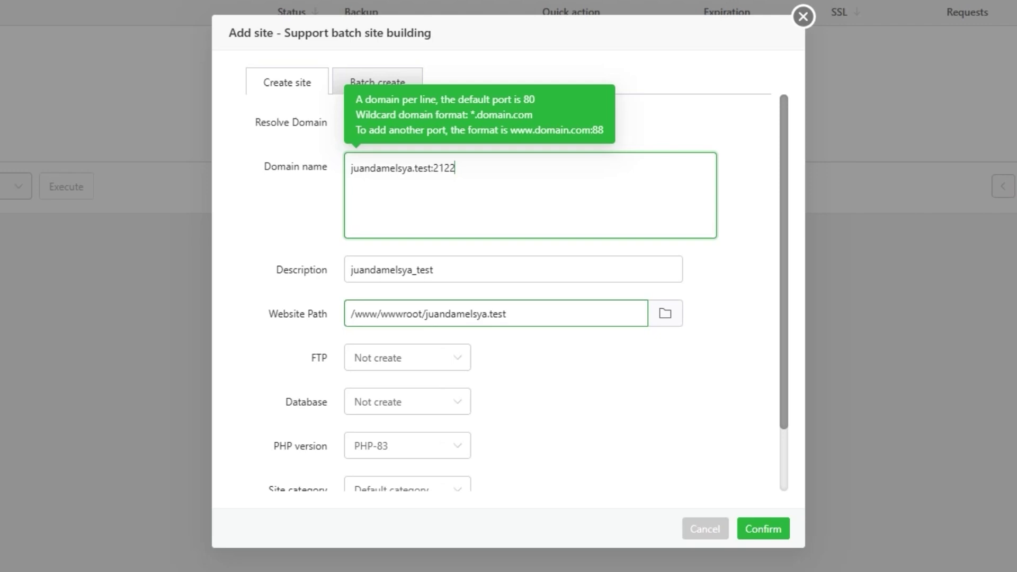
pyautogui.scroll(-2, 491, 266)
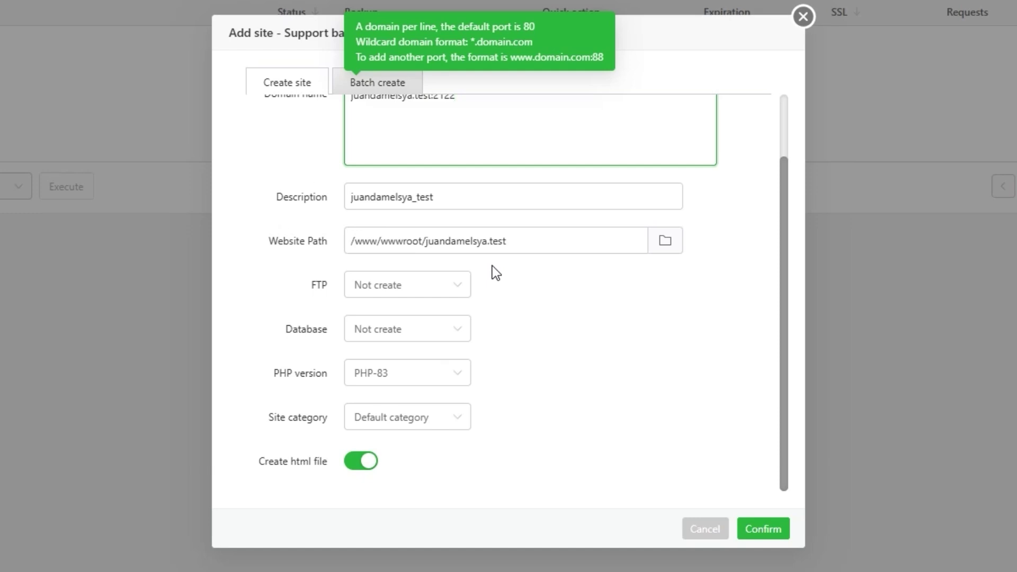
pyautogui.click(763, 529)
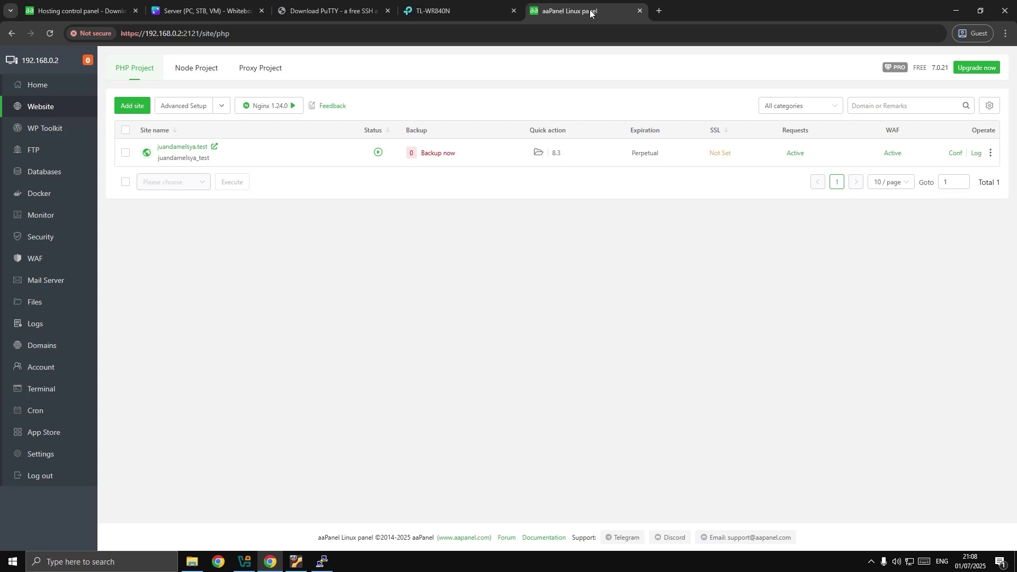
pyautogui.click(659, 11)
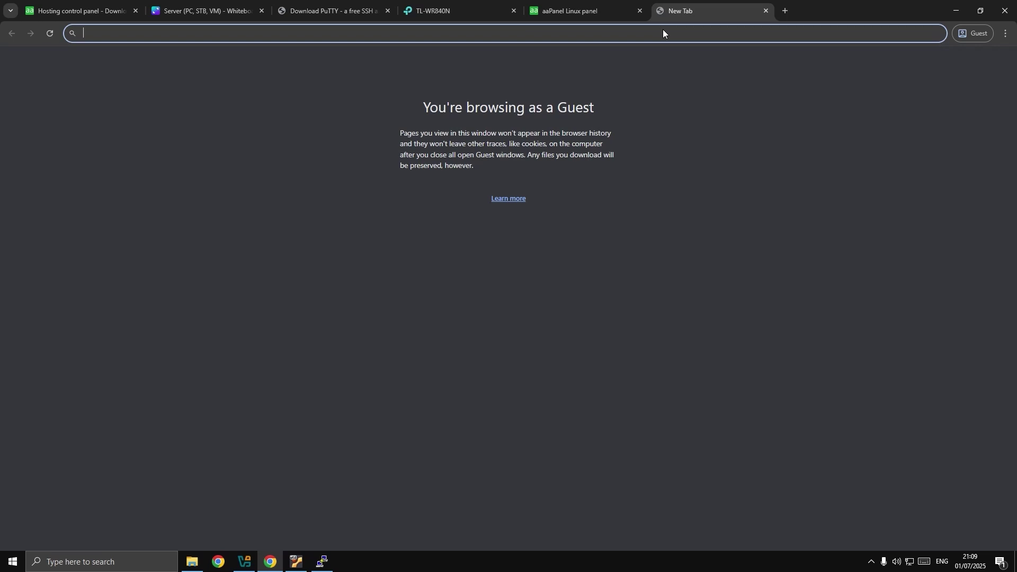
# Load 192.168.0.2:2122 and read the default 'site is created successfully' page.
pyautogui.write('192.168')
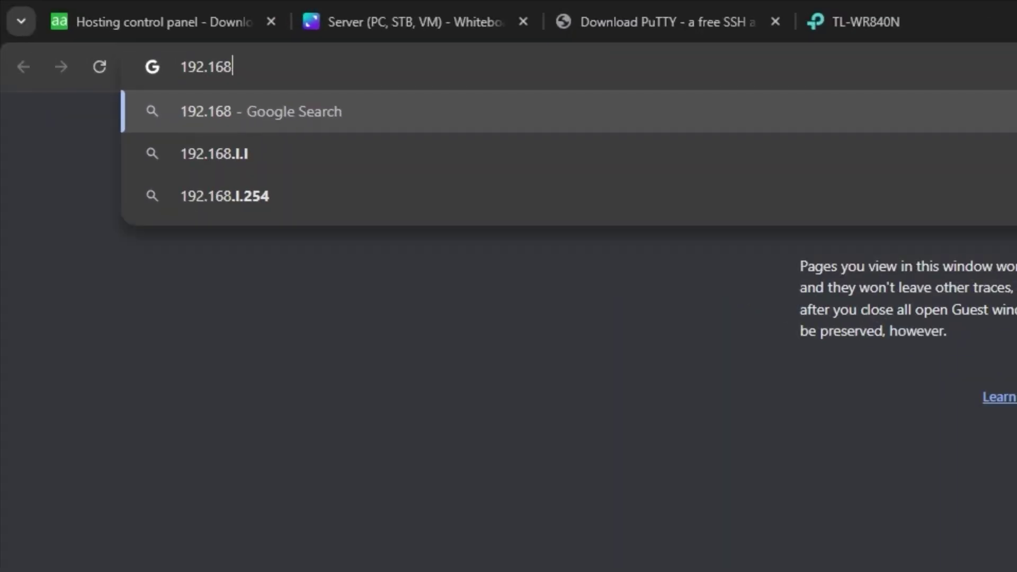
pyautogui.write('.0.2')
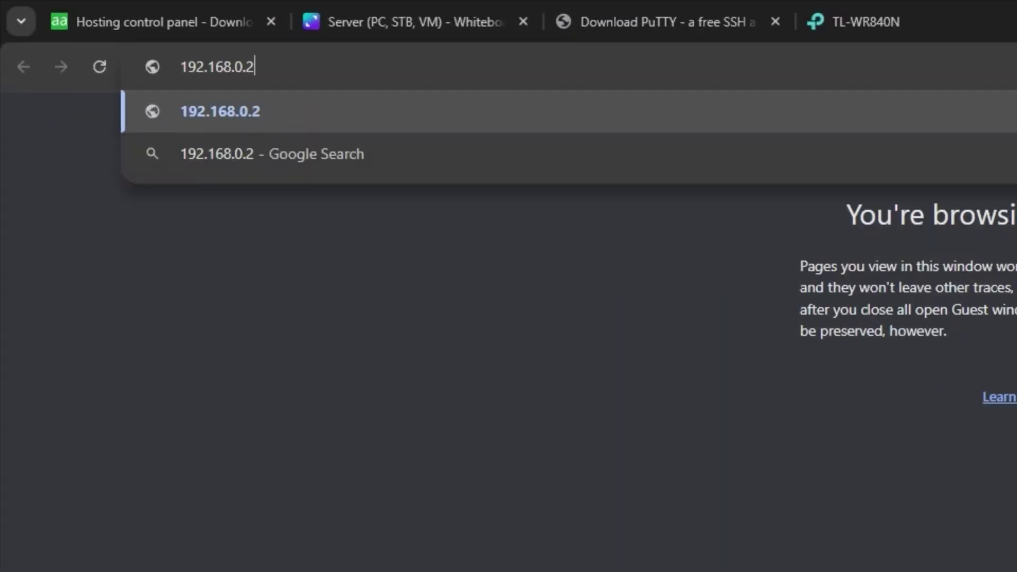
pyautogui.write(':')
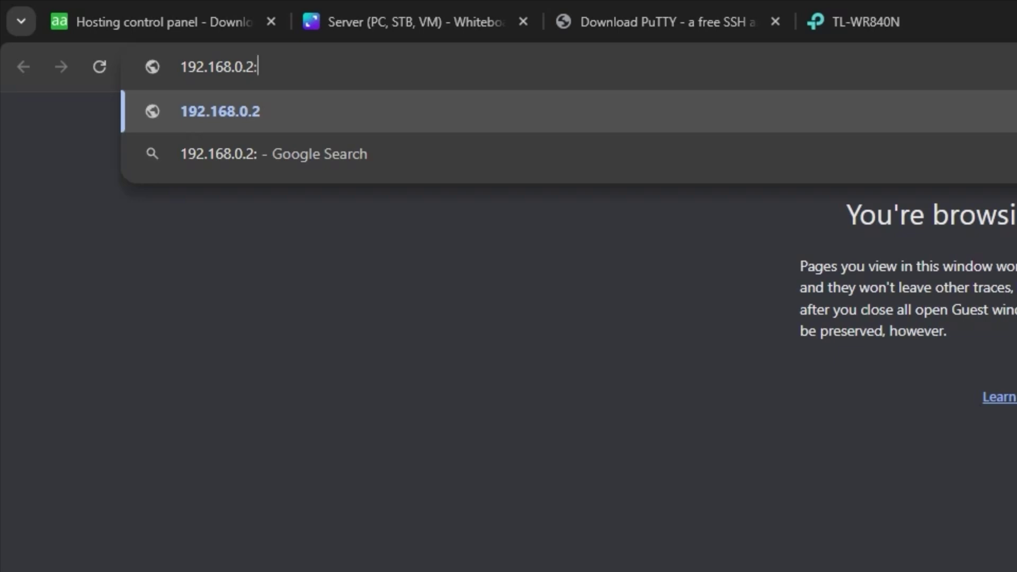
pyautogui.write('2122')
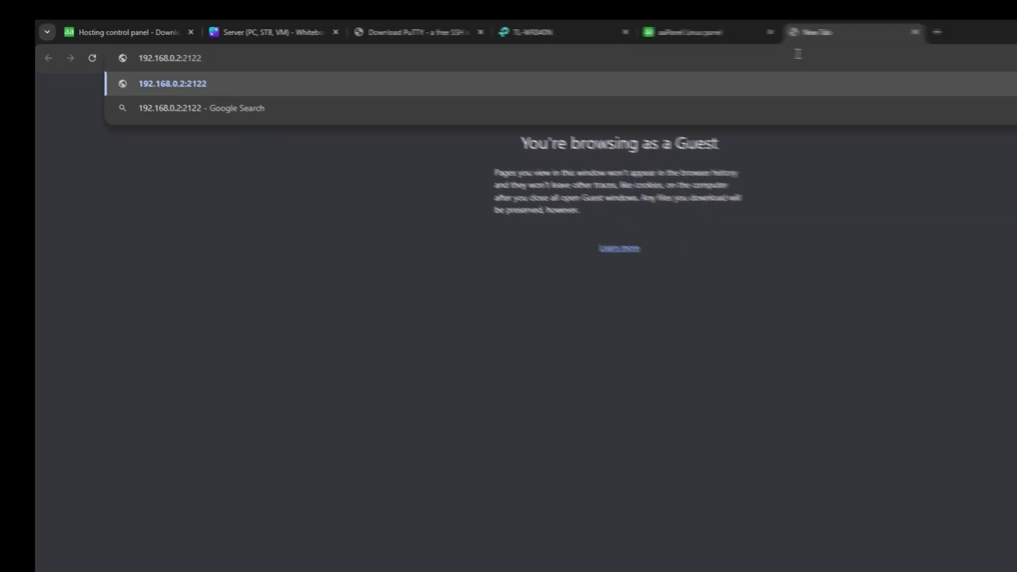
pyautogui.press('Return')
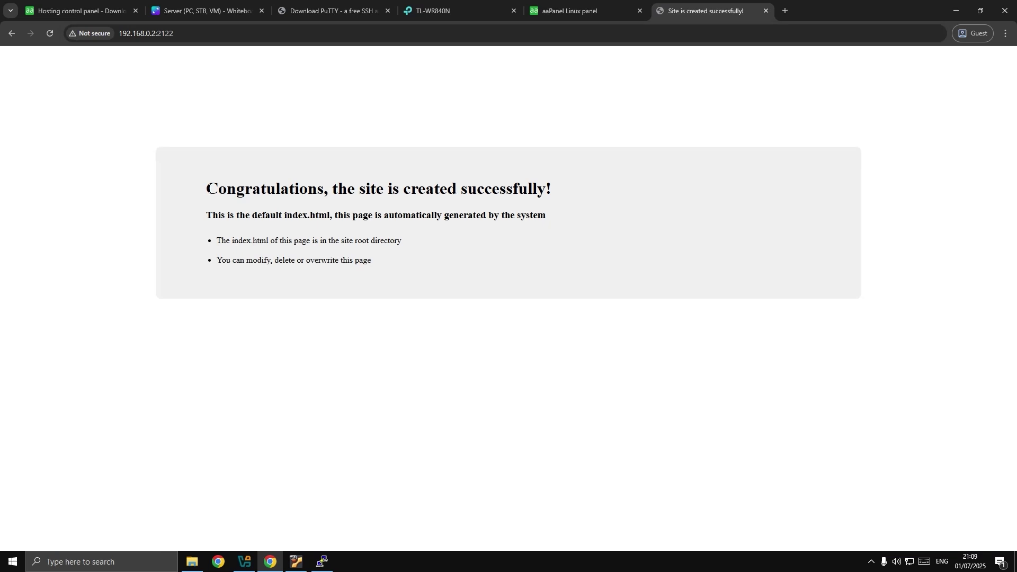
pyautogui.moveTo(206, 185); pyautogui.dragTo(392, 261)
pyautogui.click(411, 263)
pyautogui.moveTo(193, 220); pyautogui.dragTo(557, 209)
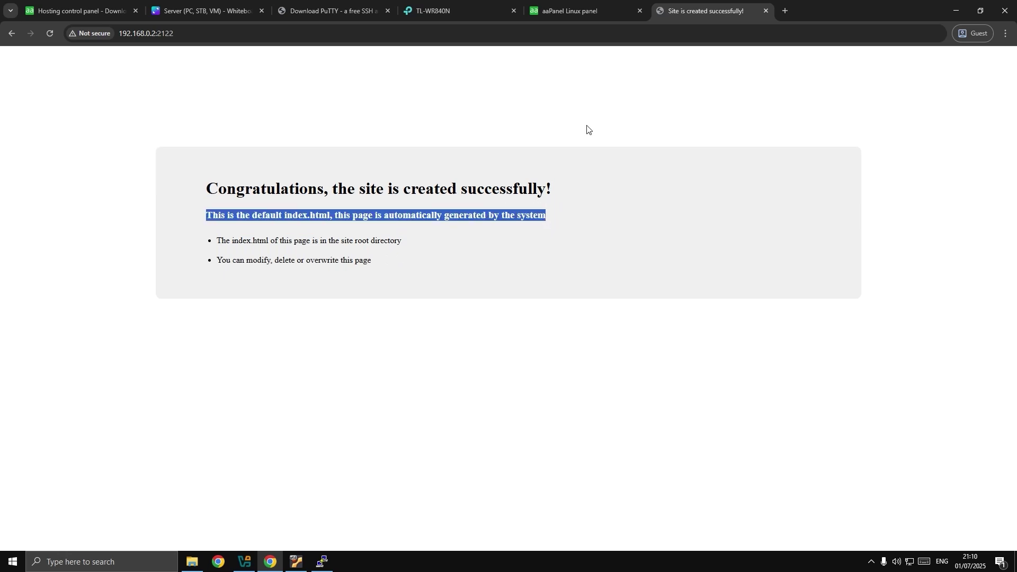
pyautogui.click(596, 9)
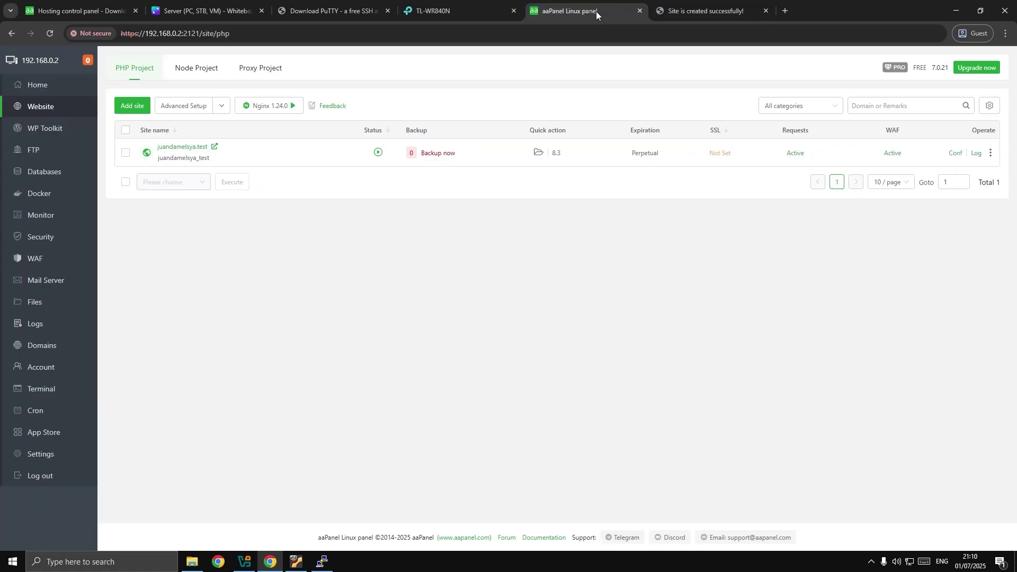
# Delete the default 404.html, 502.html and index.html from the juandamelsya.test site folder.
pyautogui.click(539, 156)
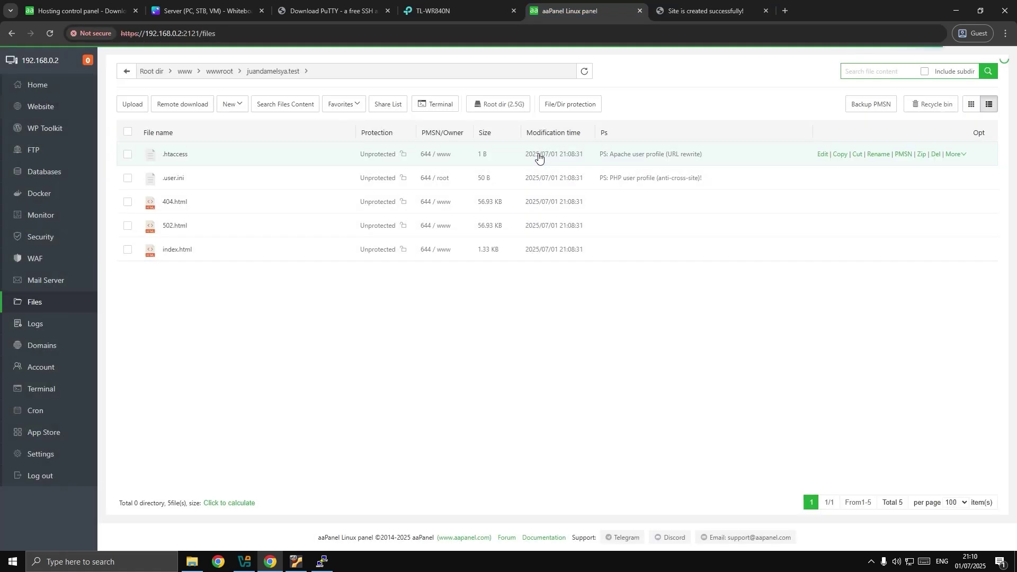
pyautogui.moveTo(168, 296); pyautogui.dragTo(205, 206)
pyautogui.click(693, 3)
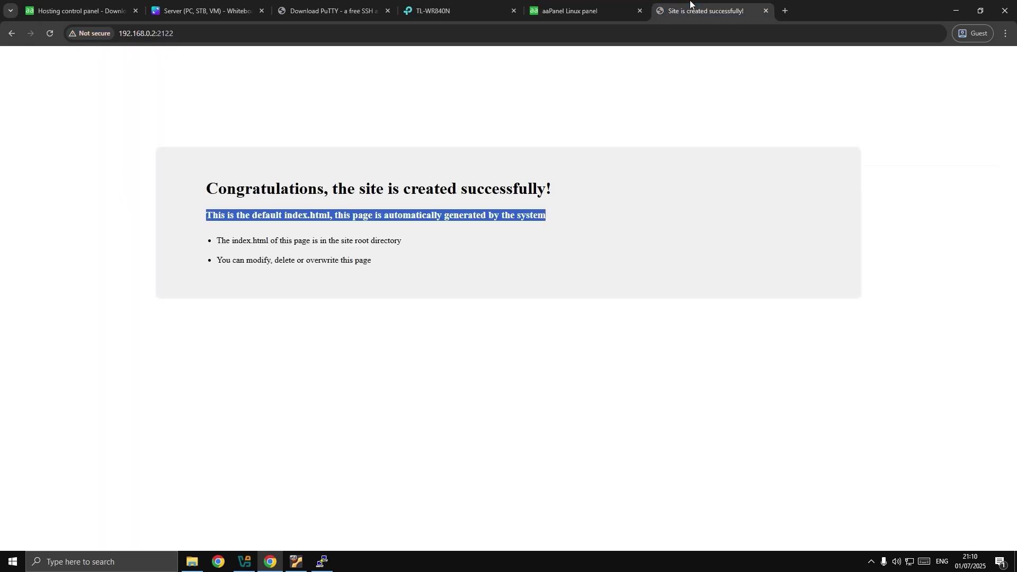
pyautogui.hotkey('ctrl', 'shift', 'Tab')
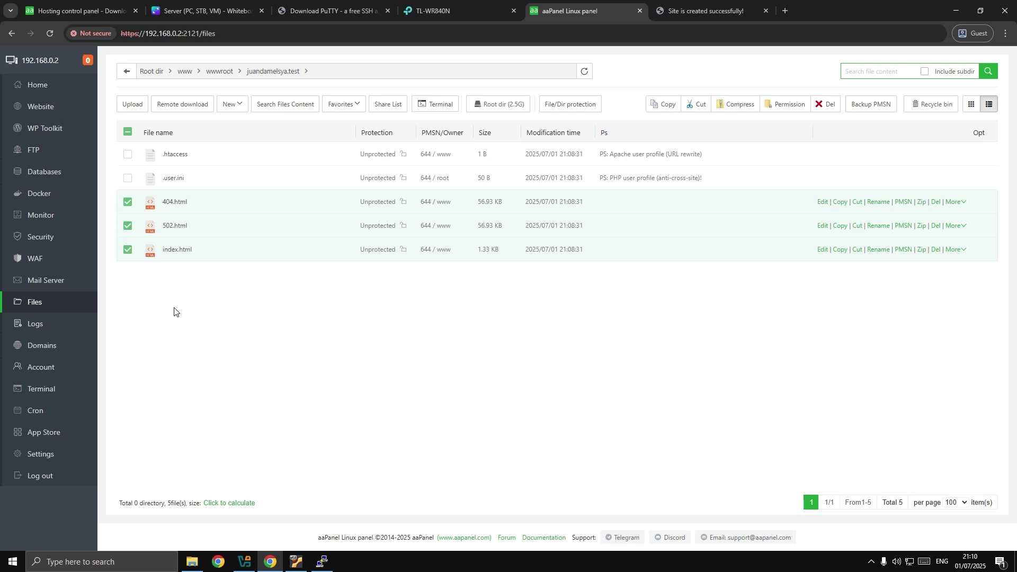
pyautogui.click(174, 288)
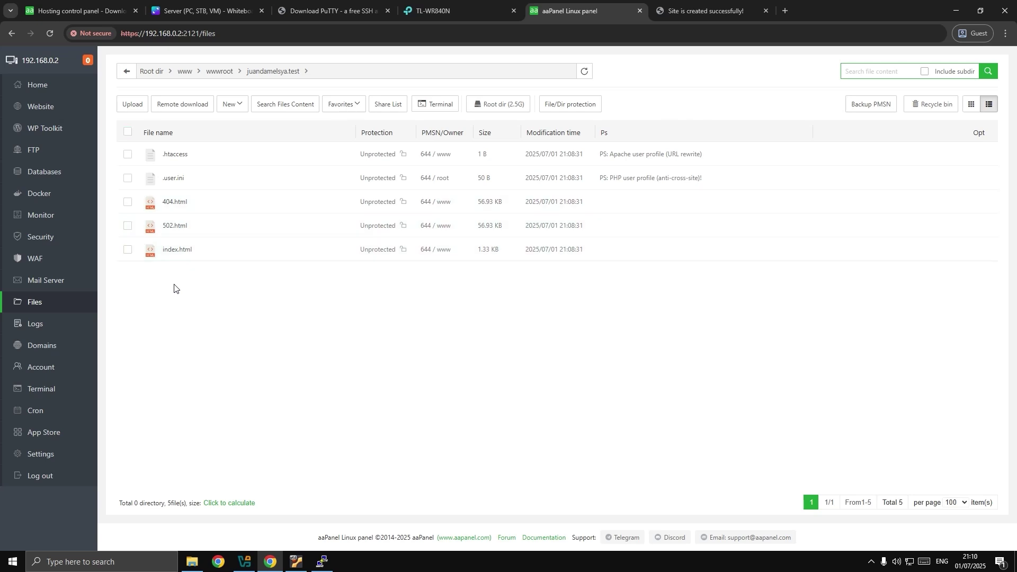
pyautogui.moveTo(174, 288); pyautogui.dragTo(189, 202)
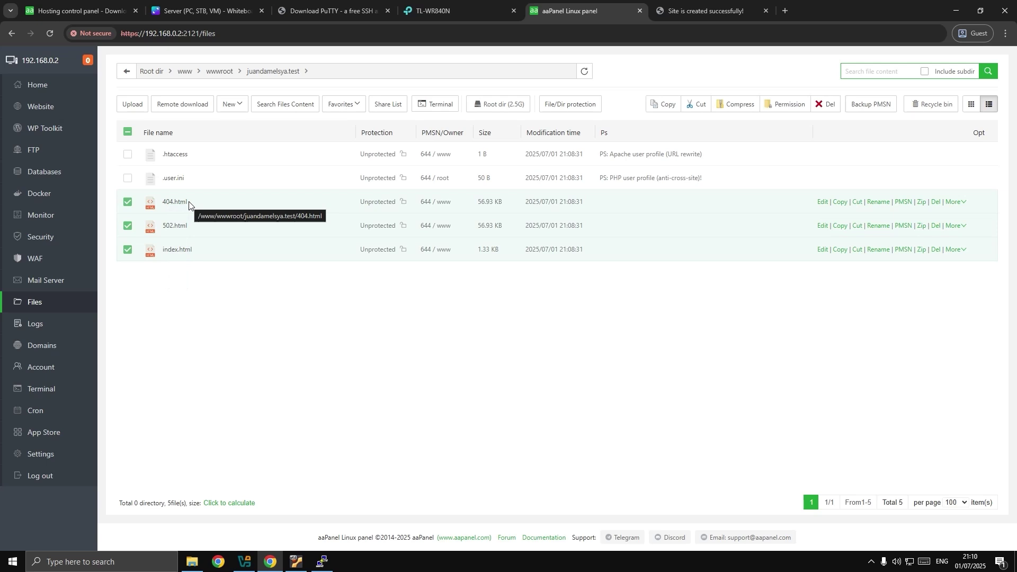
pyautogui.click(822, 105)
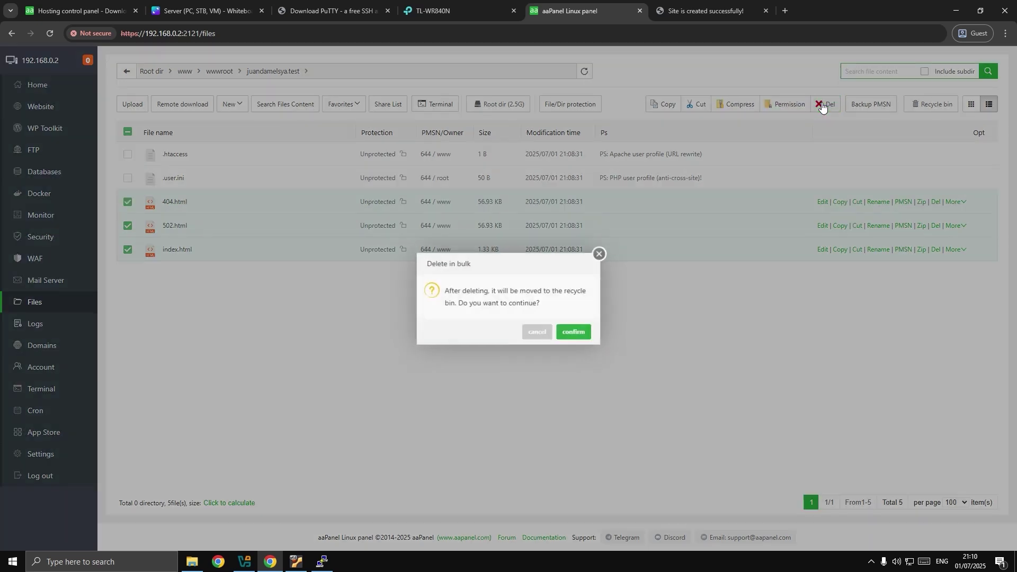
pyautogui.click(586, 332)
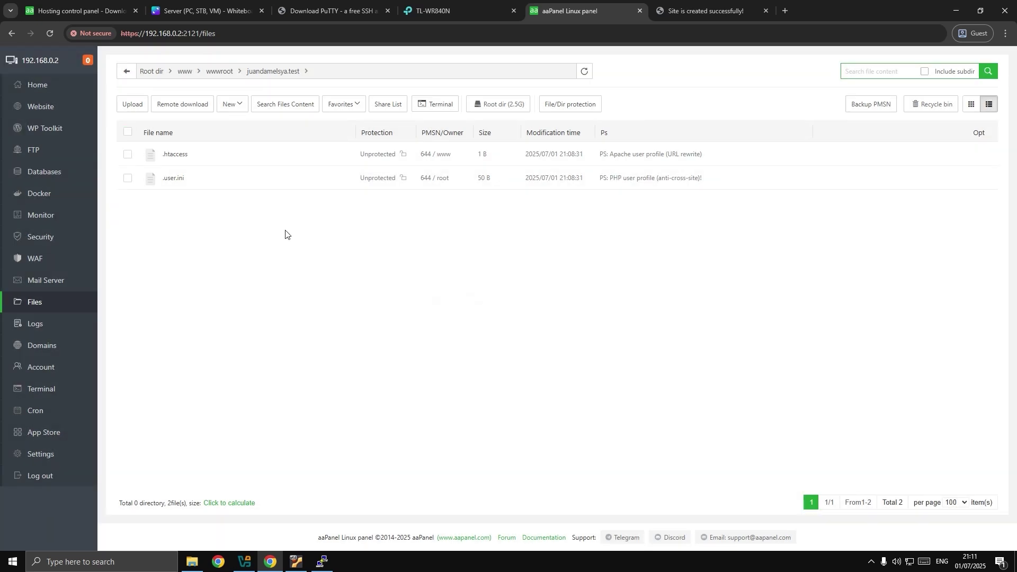
pyautogui.click(192, 561)
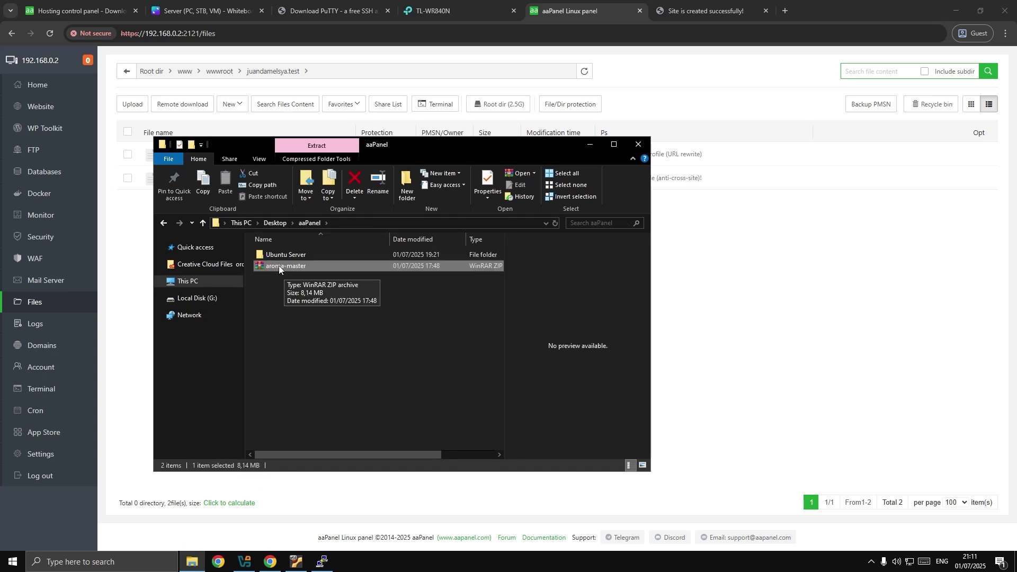
# Extract aroma-master.zip into an aroma-master folder and open it.
pyautogui.rightClick(284, 265)
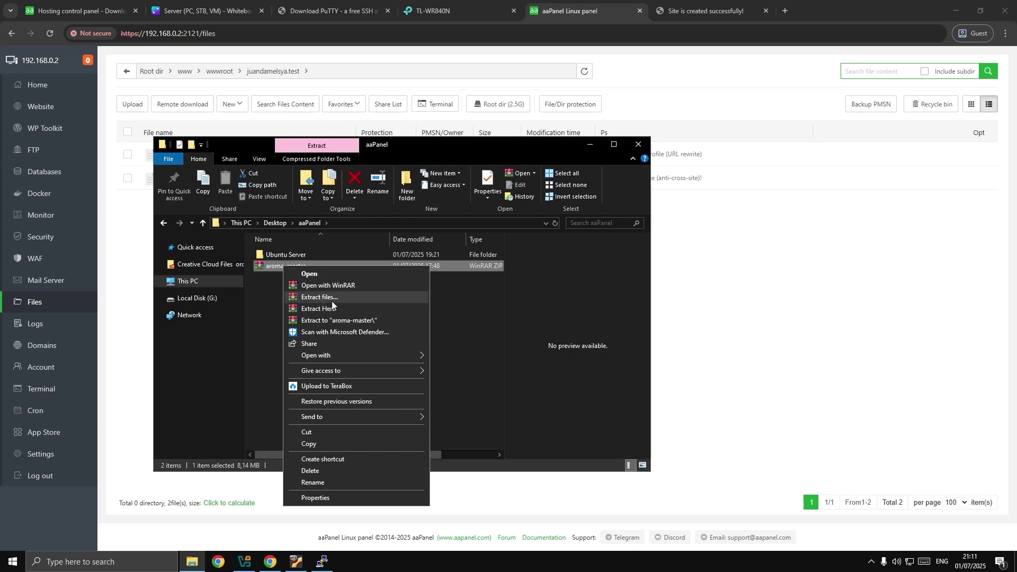
pyautogui.click(313, 320)
pyautogui.doubleClick(290, 276)
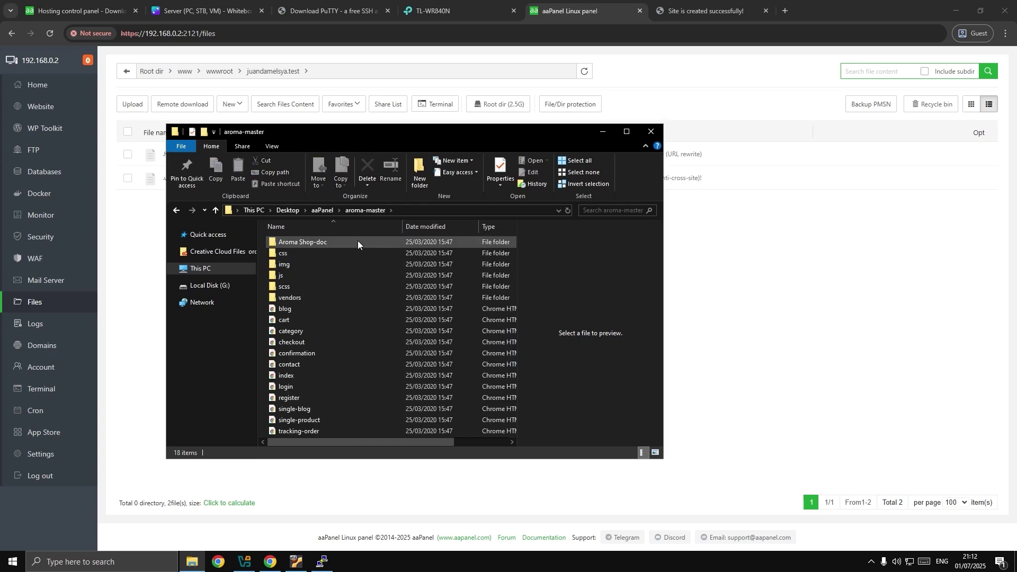
# Select all 18 template items and drag them into aaPanel's upload queue.
pyautogui.click(356, 241)
pyautogui.hscroll(2, 313, 247)
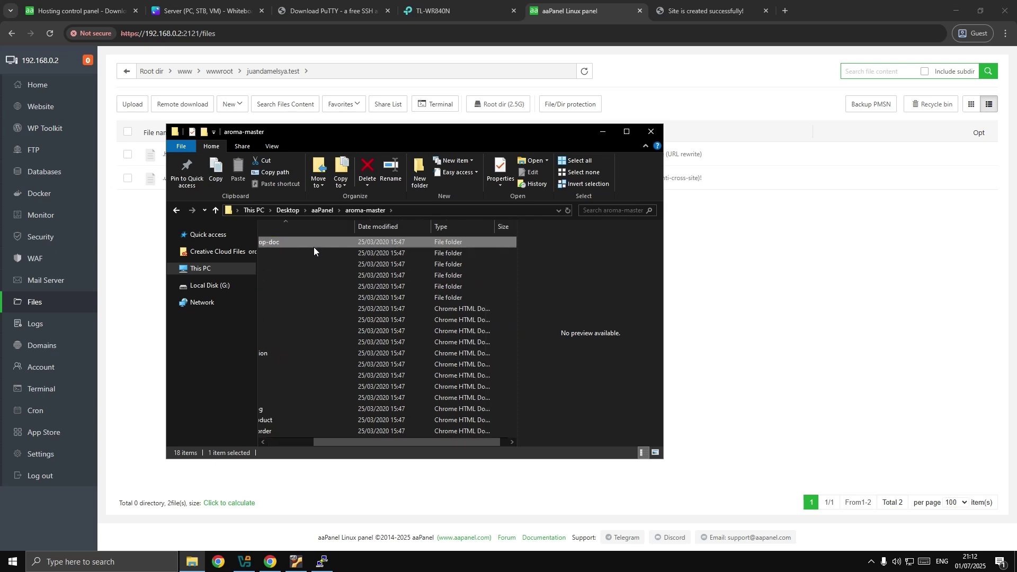
pyautogui.hscroll(-2, 327, 303)
pyautogui.hotkey('ctrl', 'a')
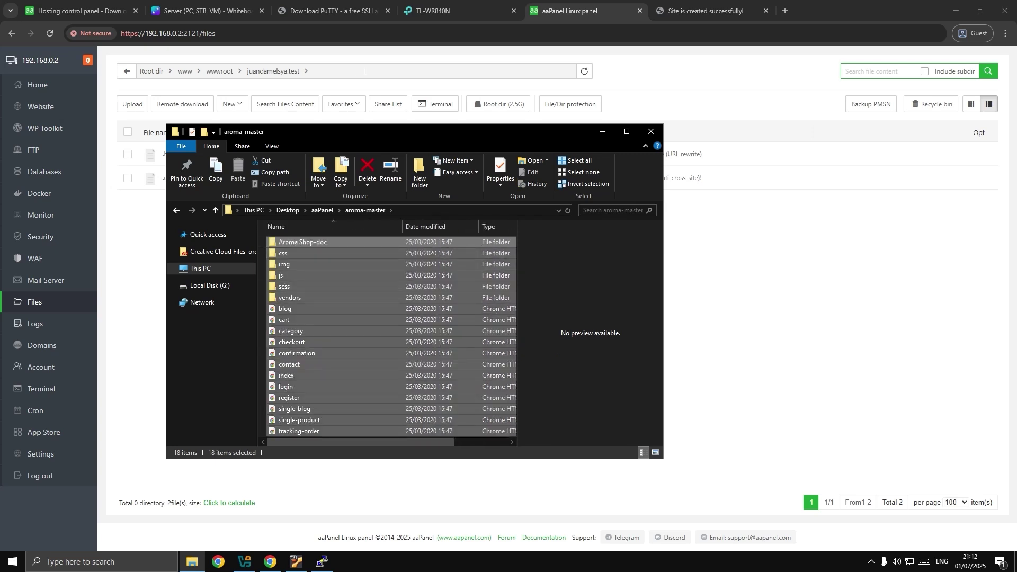
pyautogui.moveTo(333, 129); pyautogui.dragTo(657, 104)
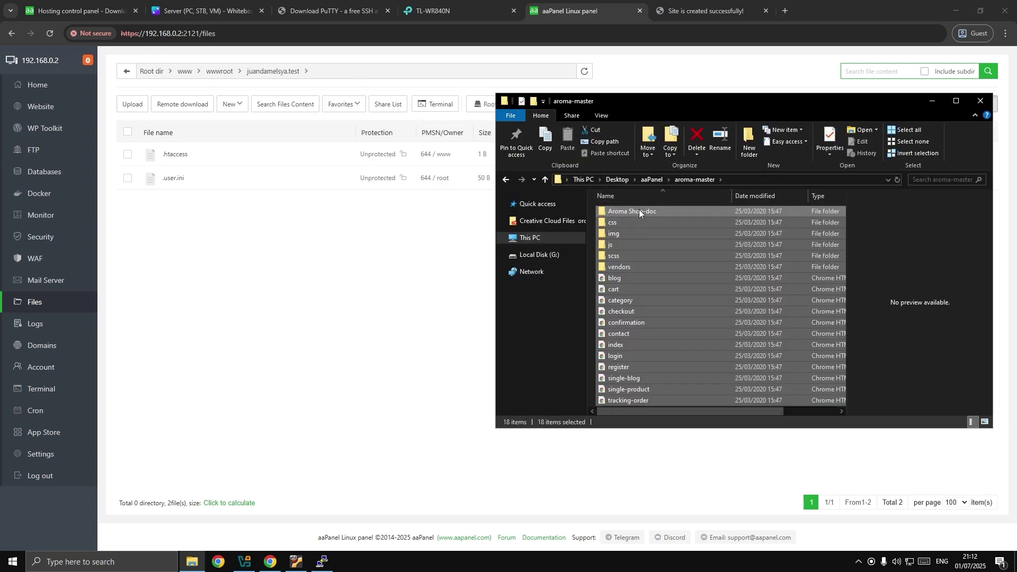
pyautogui.moveTo(639, 209); pyautogui.dragTo(329, 200)
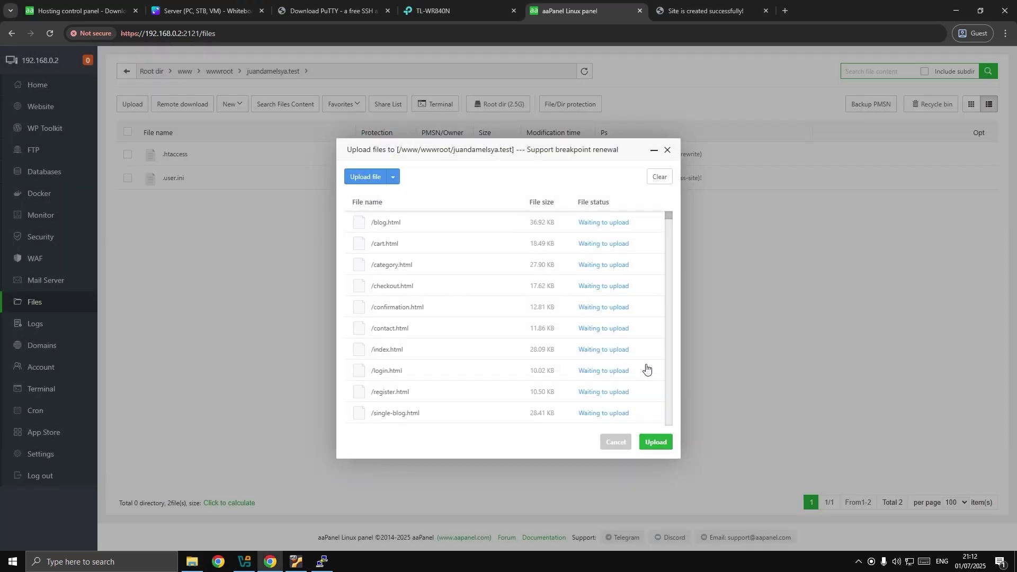
# Upload all 606 queued Aroma template files into the juandamelsya.test folder and check the result.
pyautogui.click(655, 442)
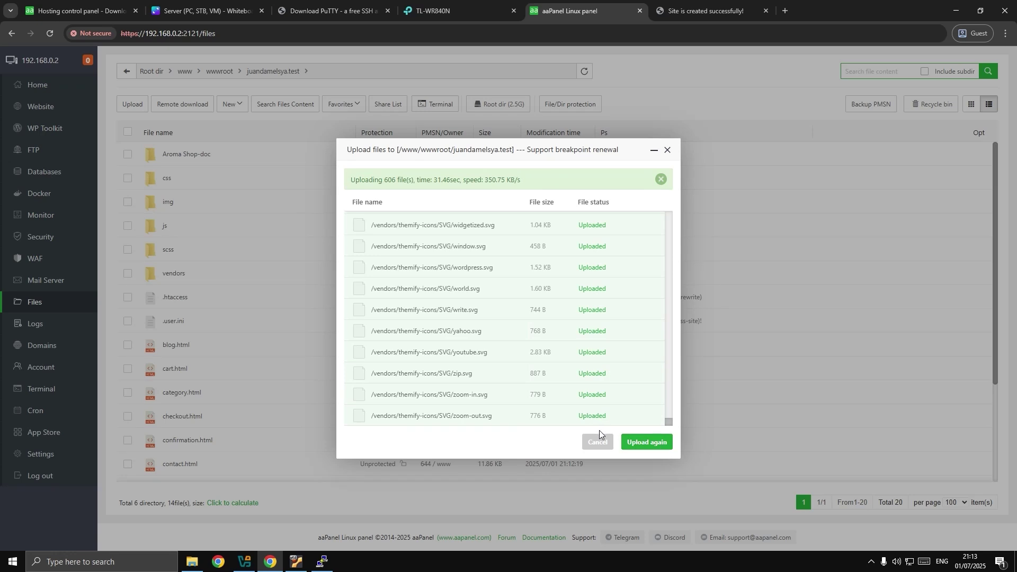
pyautogui.click(668, 152)
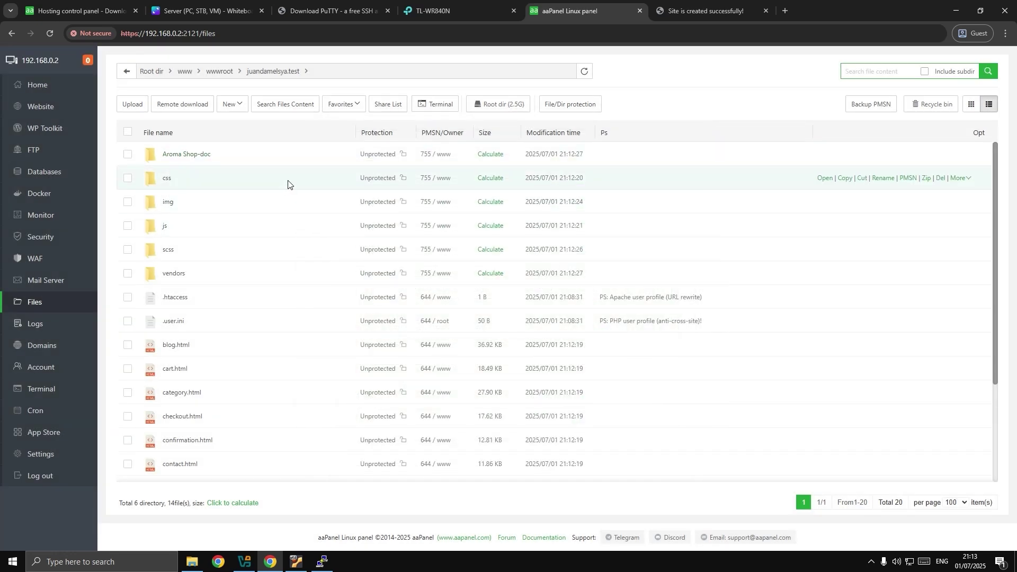
pyautogui.scroll(-3, 277, 250)
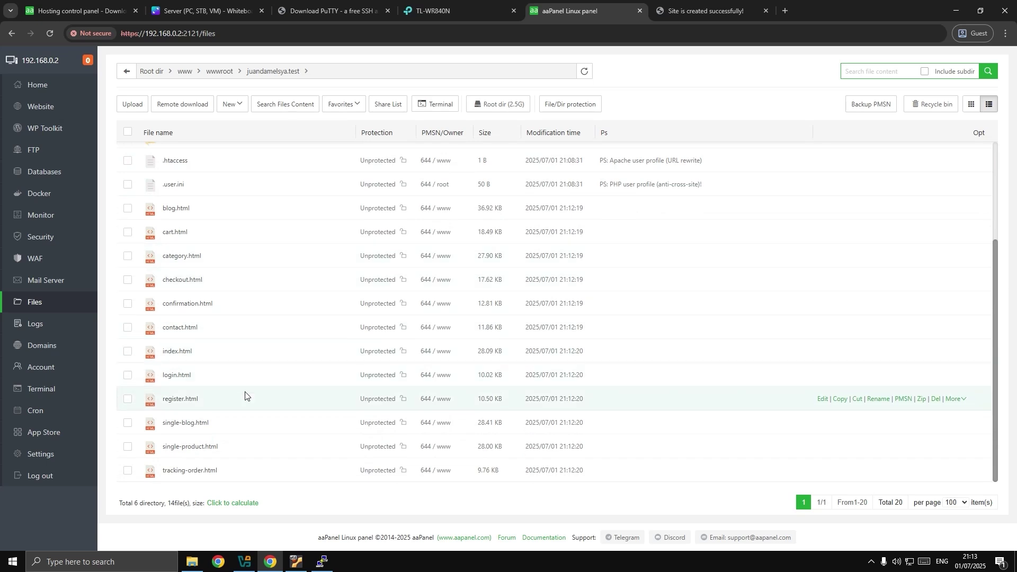
pyautogui.scroll(3, 254, 278)
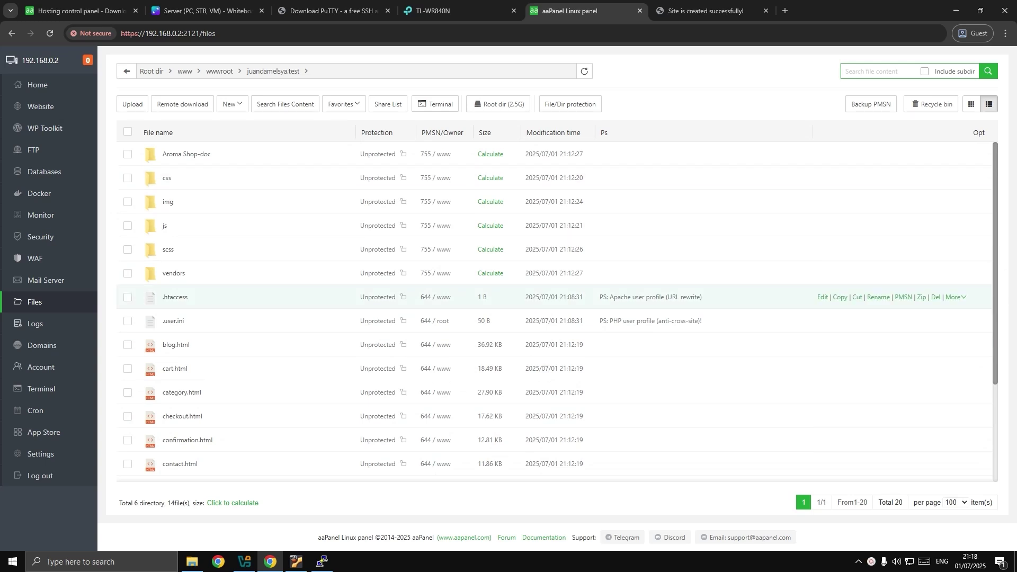
pyautogui.hotkey('ctrl', 'Tab')
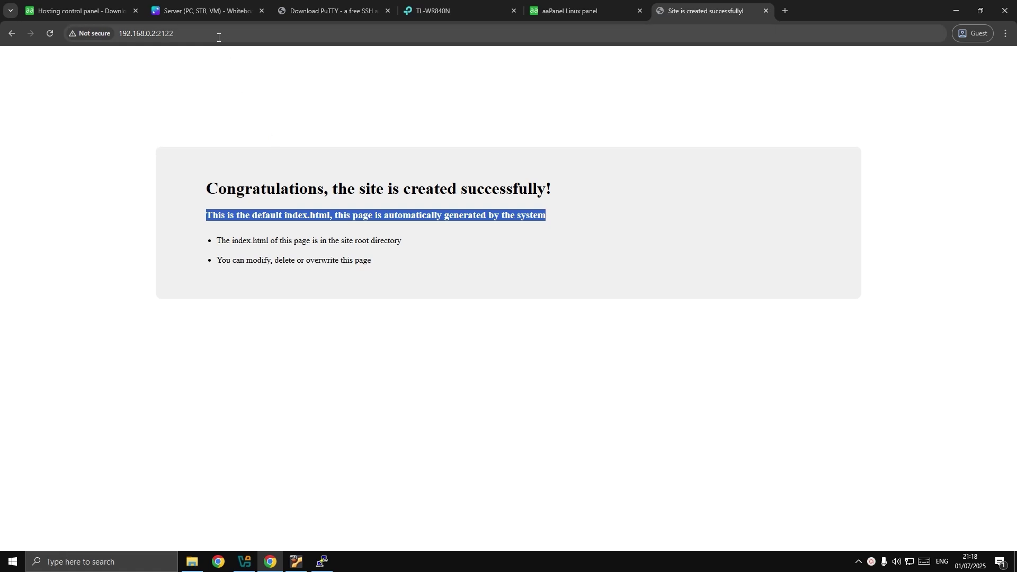
# Reload 192.168.0.2:2122 so it serves the Aroma Shop template instead of the default page.
pyautogui.click(223, 35)
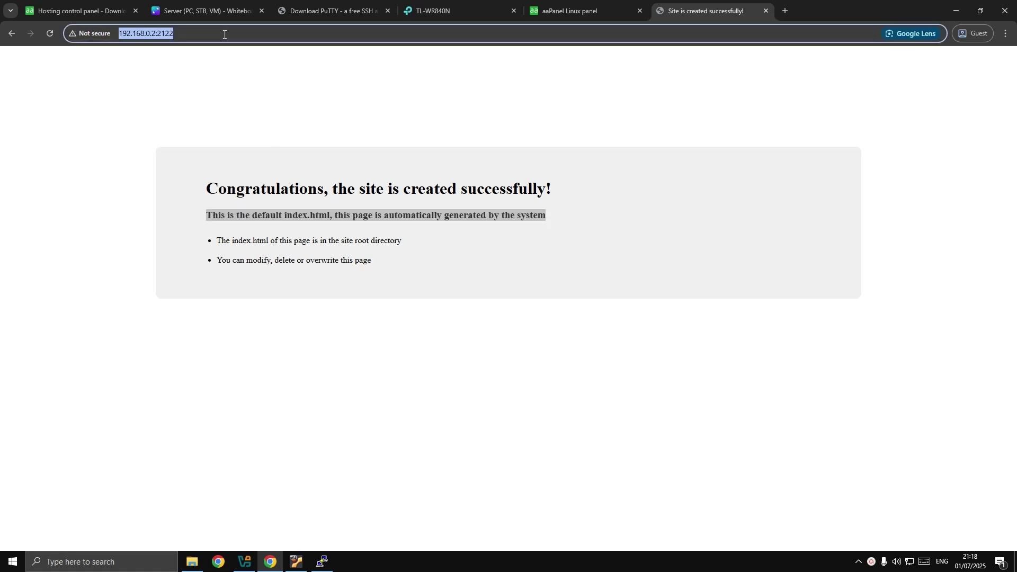
pyautogui.press('Return')
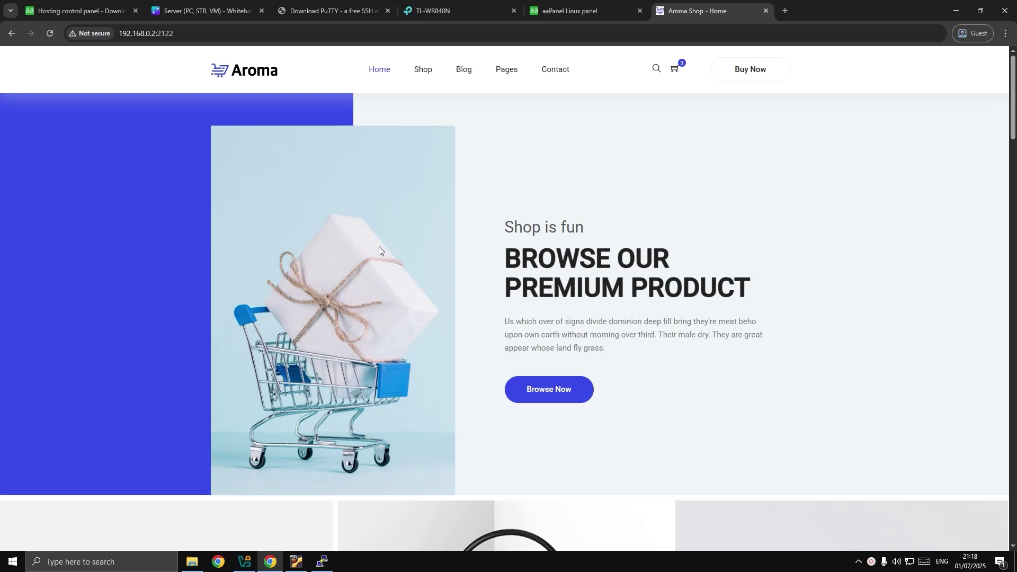
pyautogui.scroll(-15, 379, 247)
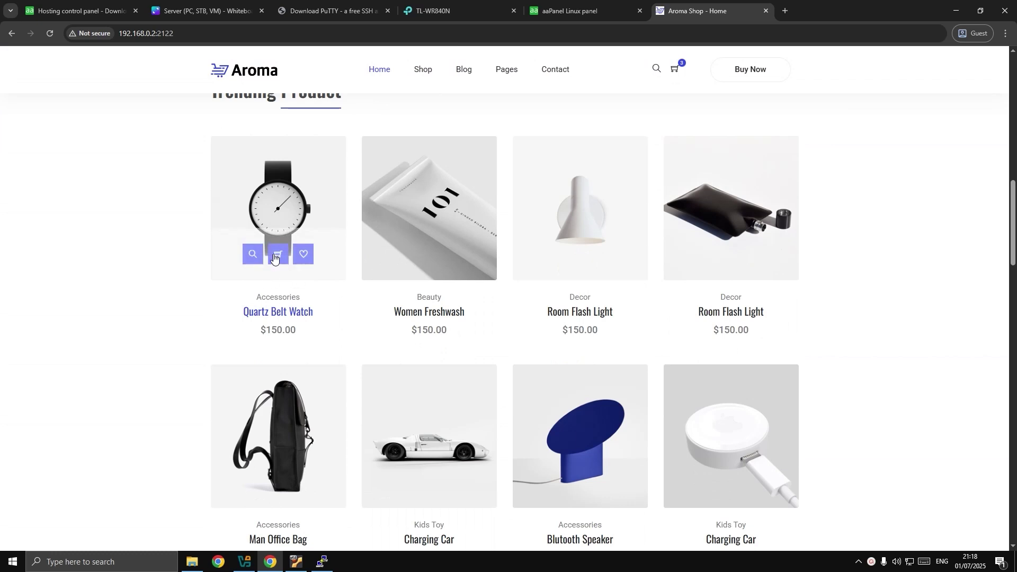
# View the Quartz Belt Watch product page.
pyautogui.click(277, 313)
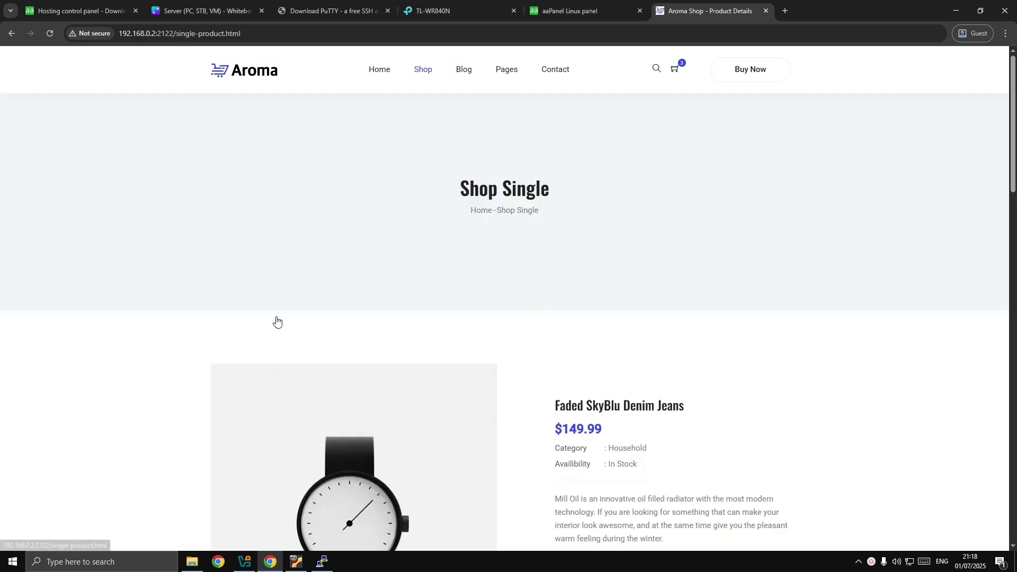
pyautogui.scroll(-6, 424, 236)
pyautogui.scroll(1, 426, 237)
pyautogui.scroll(-5, 427, 238)
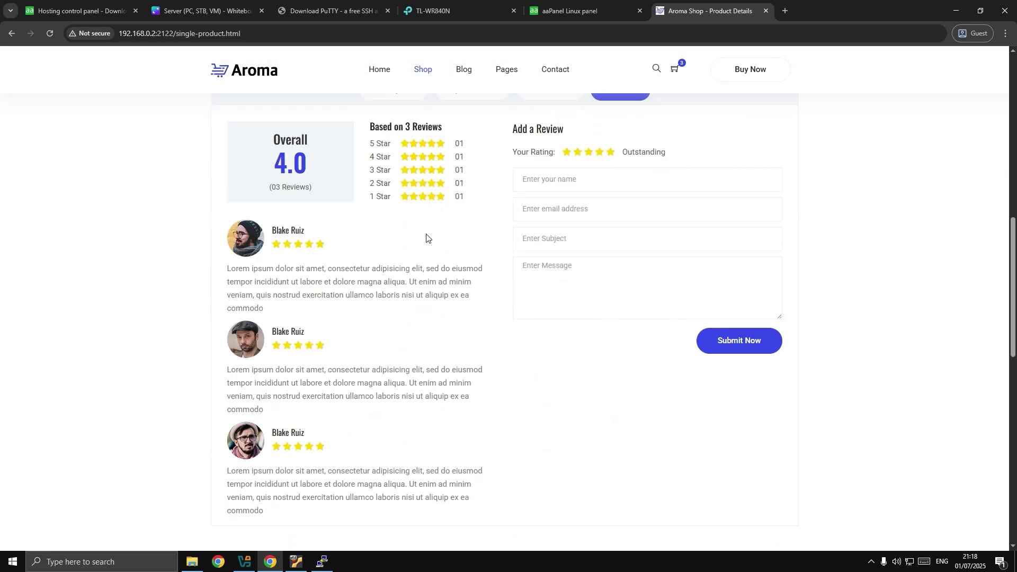
pyautogui.scroll(10, 424, 235)
# Go to Shop > Shop Category and browse its listing.
pyautogui.moveTo(424, 70)
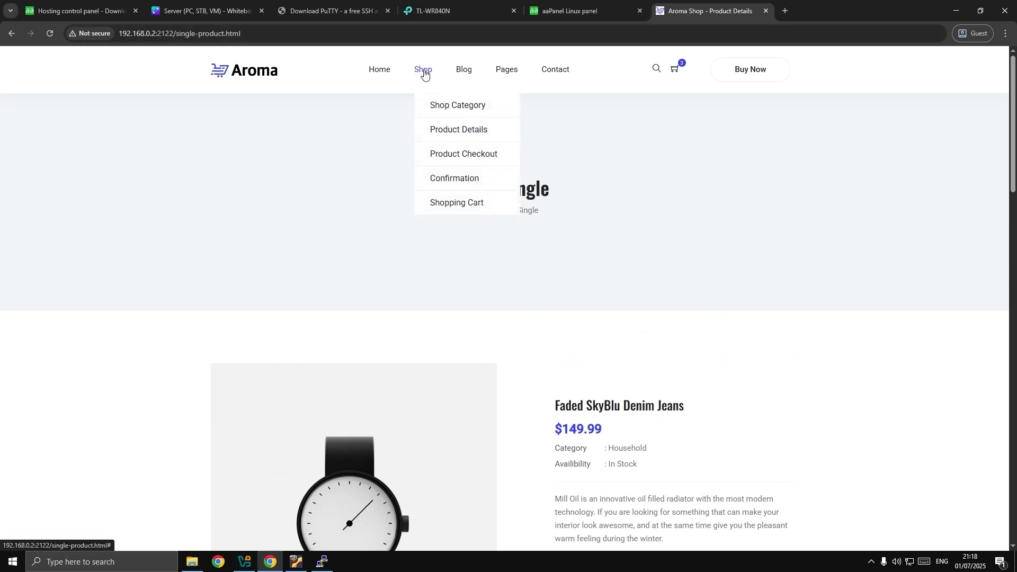
pyautogui.click(440, 105)
pyautogui.scroll(-4, 568, 263)
pyautogui.scroll(-2, 568, 262)
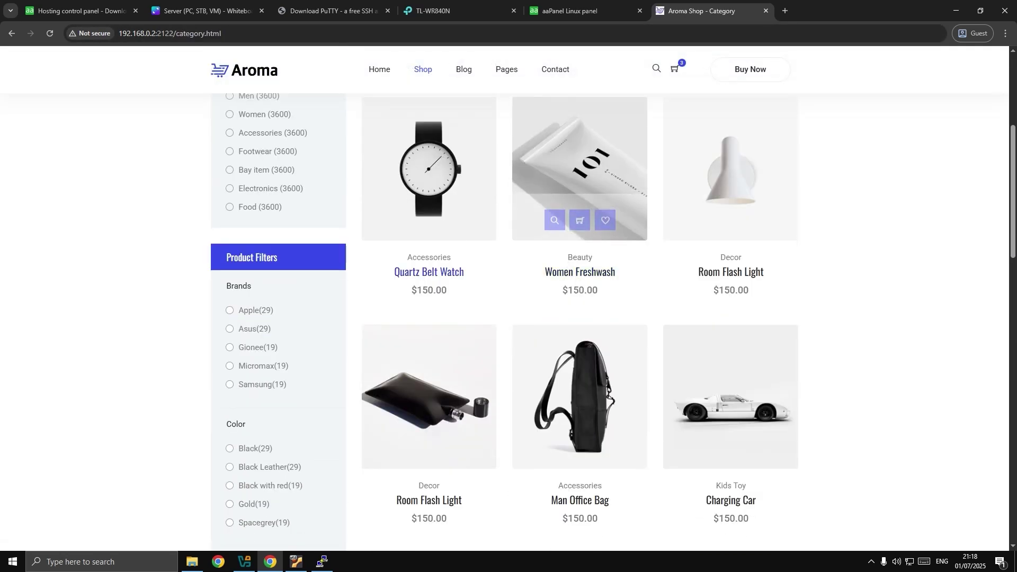
pyautogui.scroll(6, 655, 252)
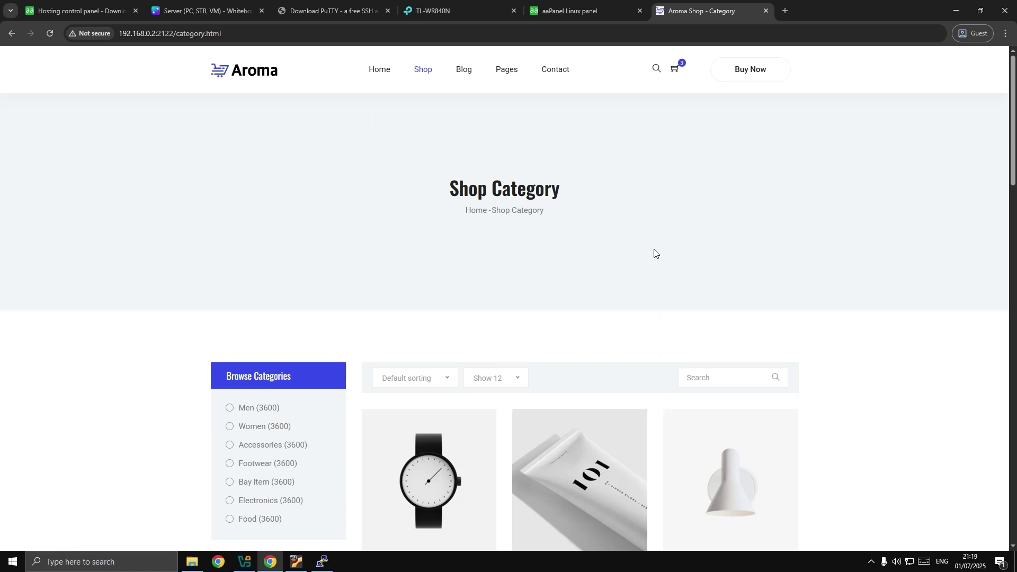
pyautogui.hotkey('ctrl', 'n')
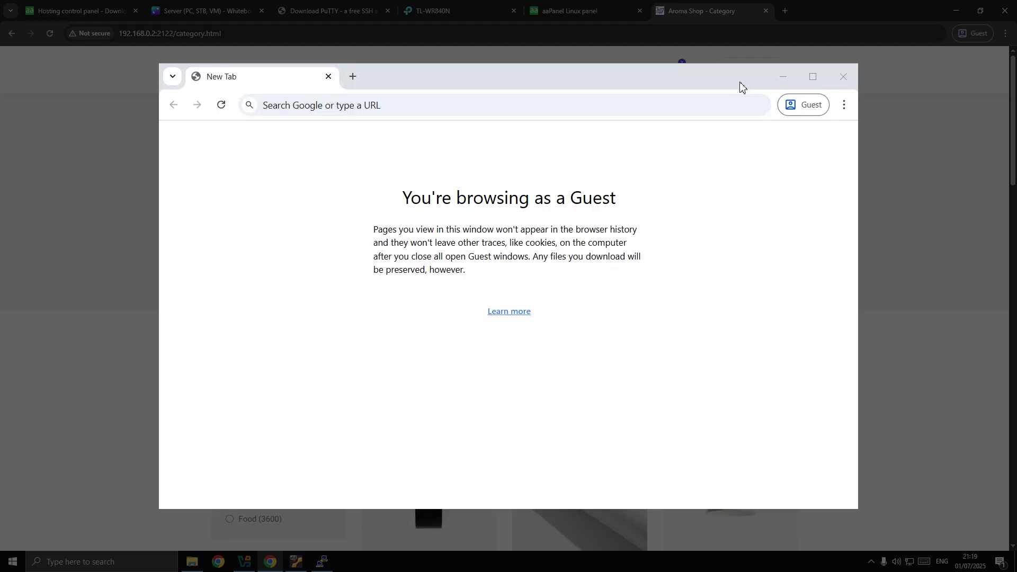
pyautogui.click(665, 106)
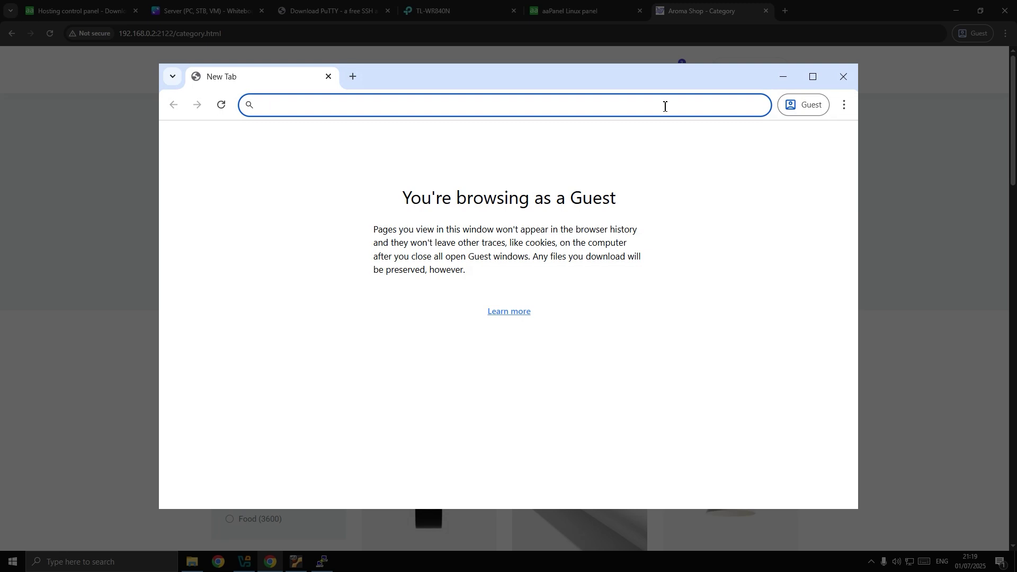
pyautogui.write('192.1')
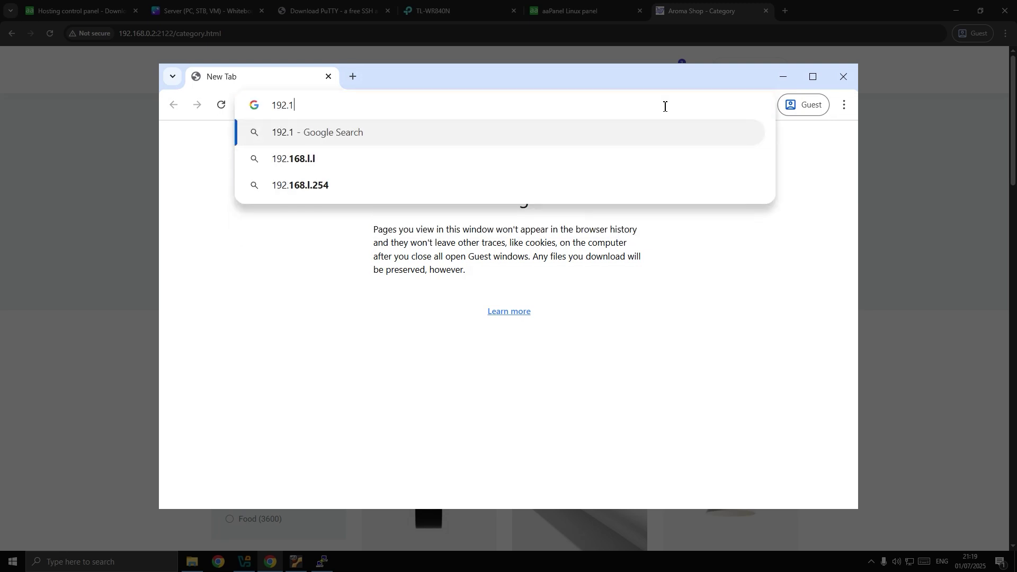
pyautogui.write('68.0.2')
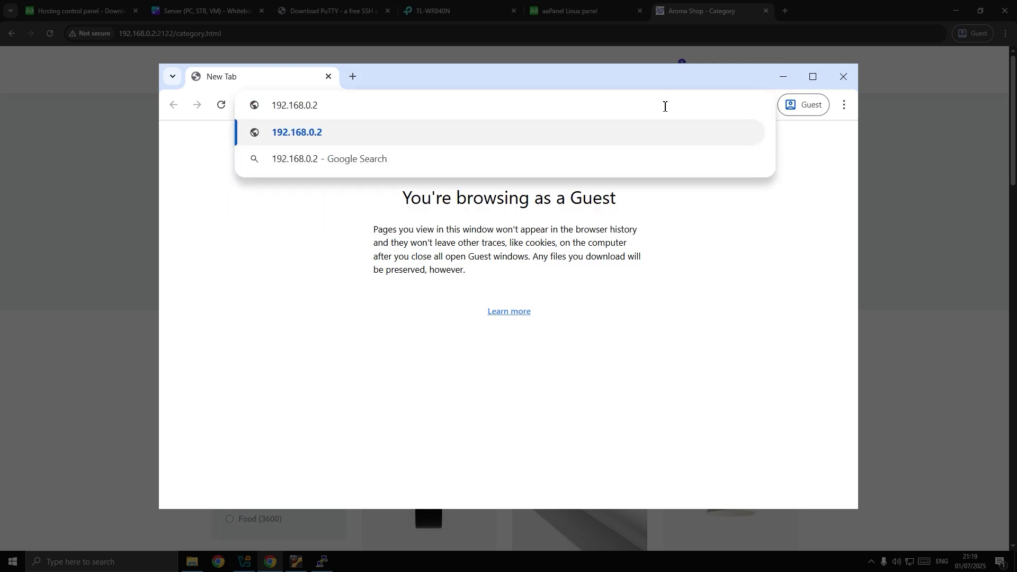
pyautogui.write(':2121')
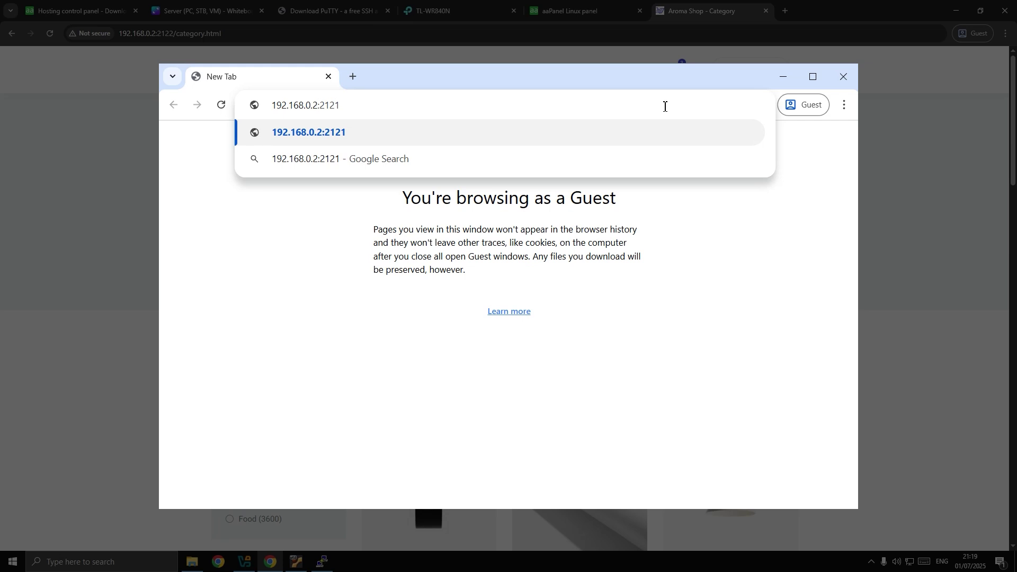
pyautogui.press('BackSpace')
pyautogui.write('2')
pyautogui.press('Return')
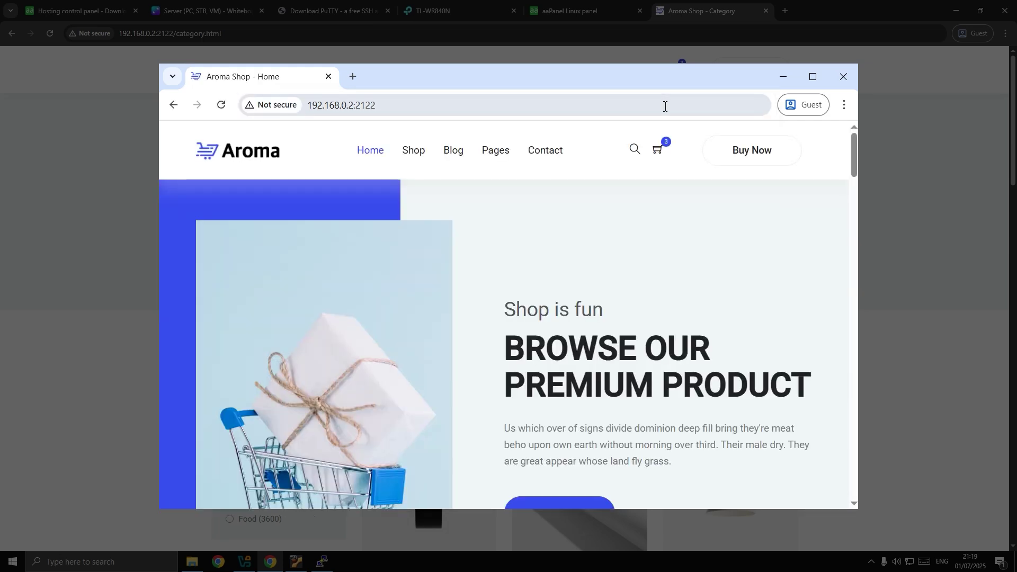
pyautogui.scroll(-2, 602, 273)
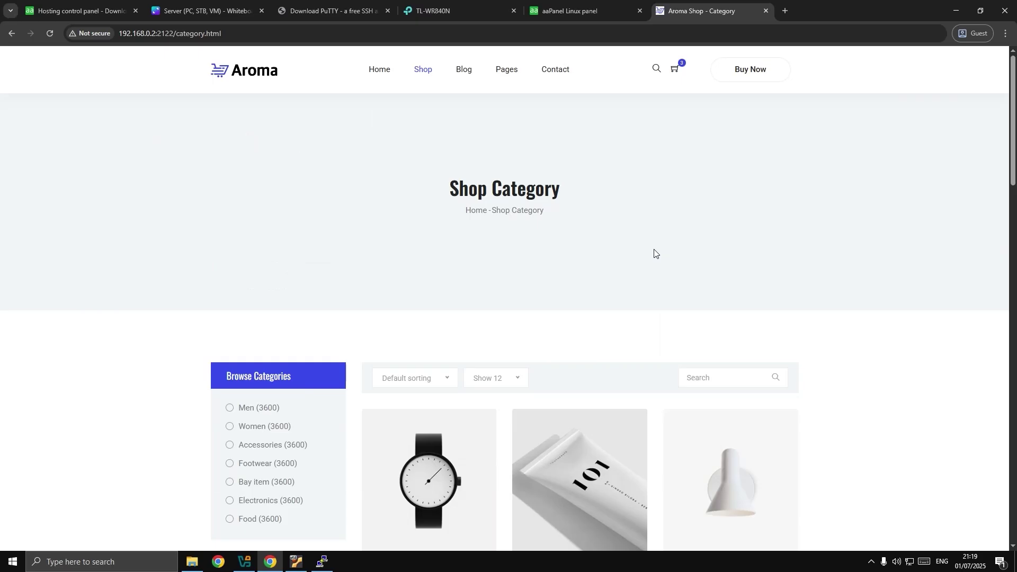